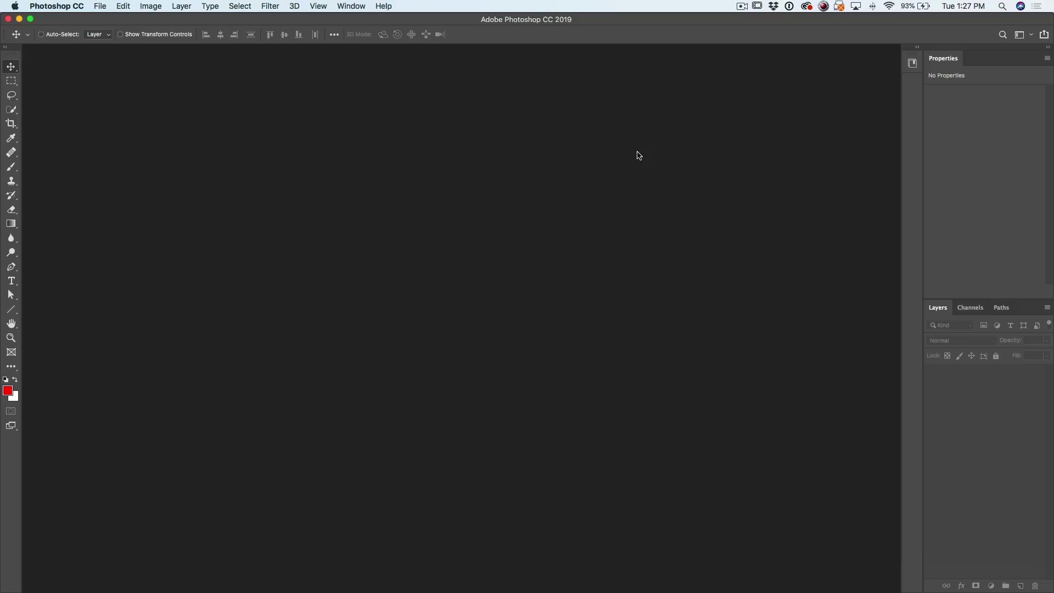
Check the available preset commands in Photoshop CC 2019 and switch to Adobe Photoshop 2020
left_click(118, 6)
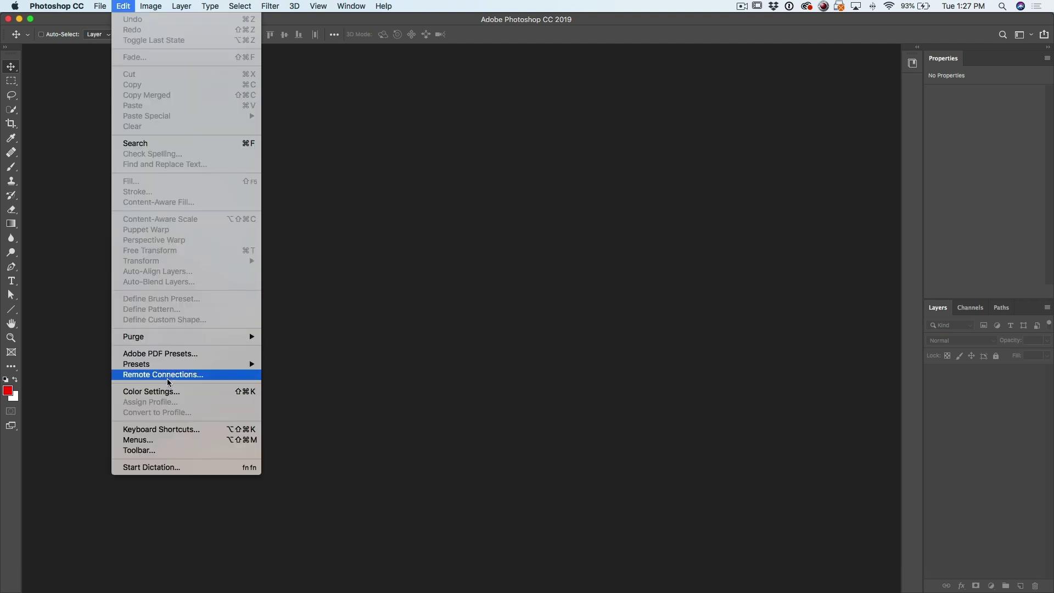
mouse_move(170, 367)
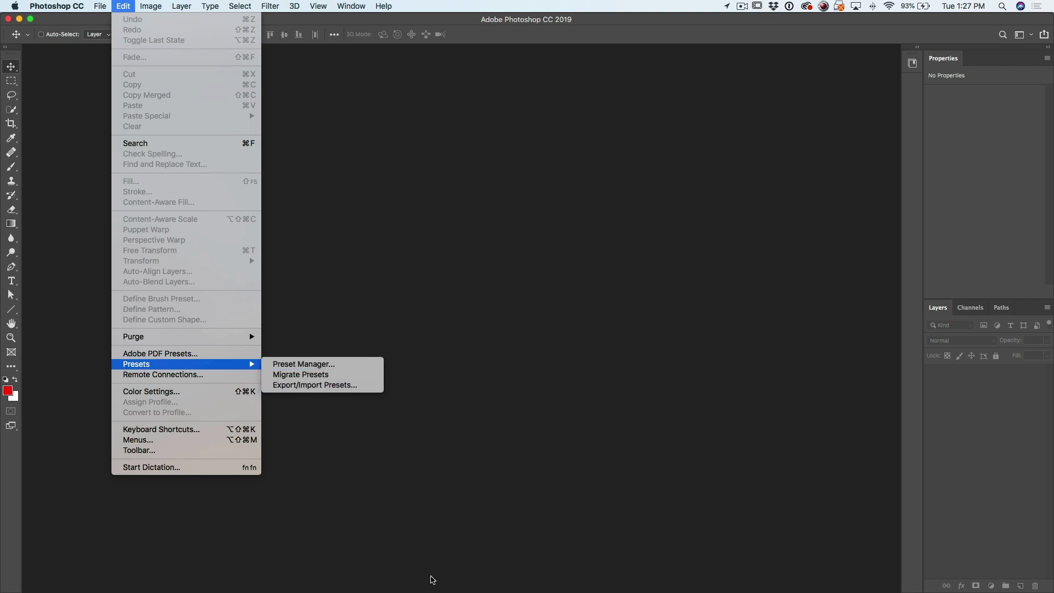
left_click(442, 562)
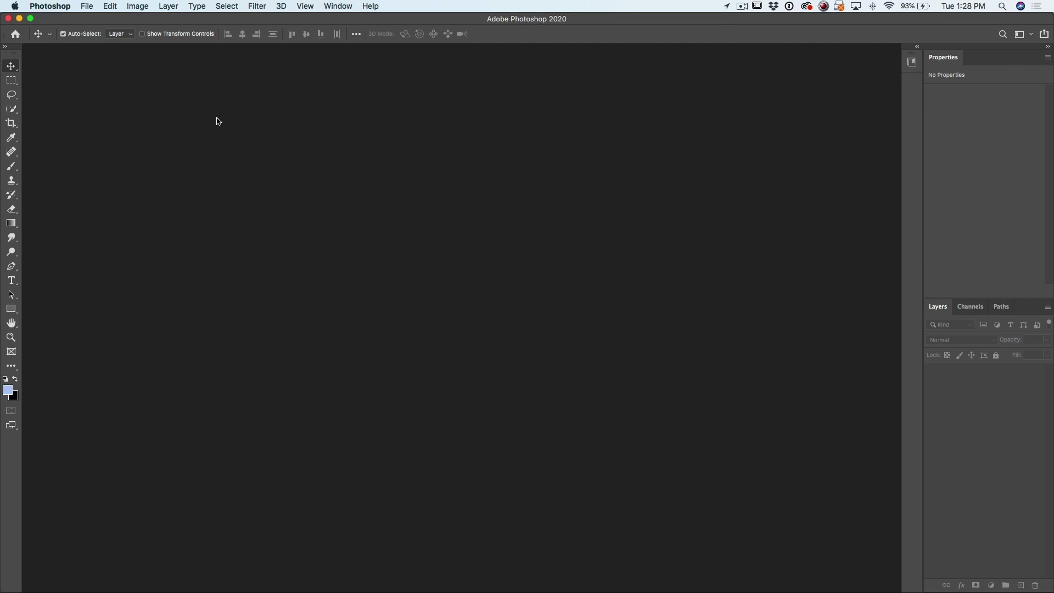
Migrate the presets from Adobe Photoshop CC 2019
left_click(111, 5)
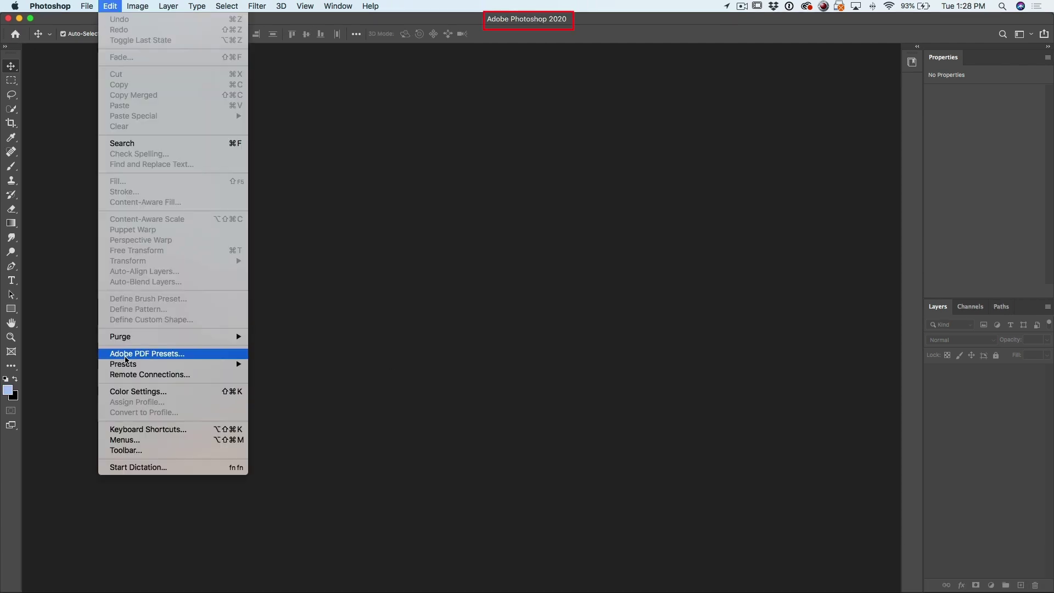
mouse_move(225, 364)
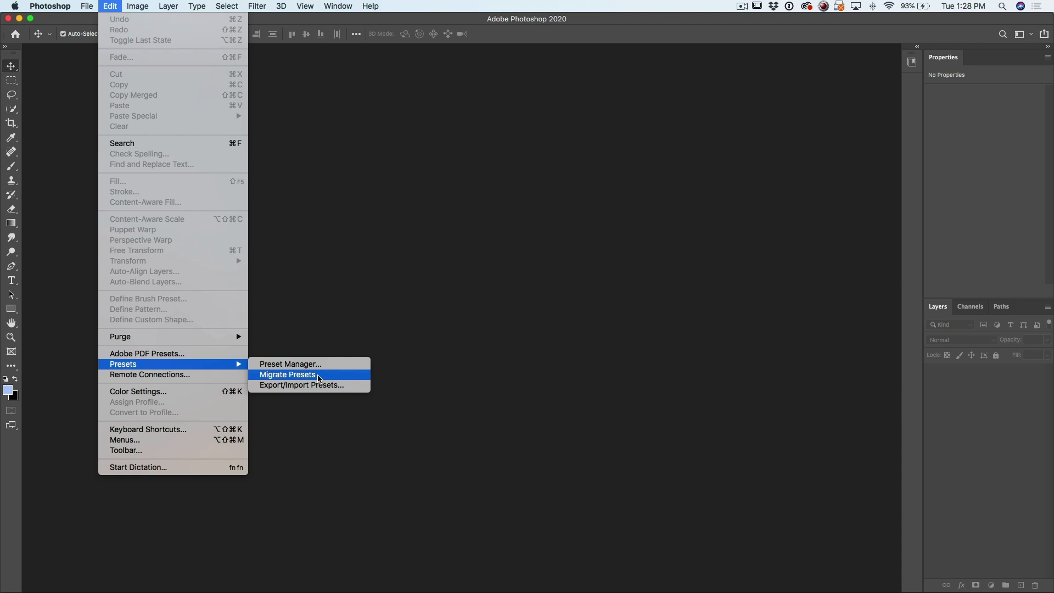
left_click(319, 379)
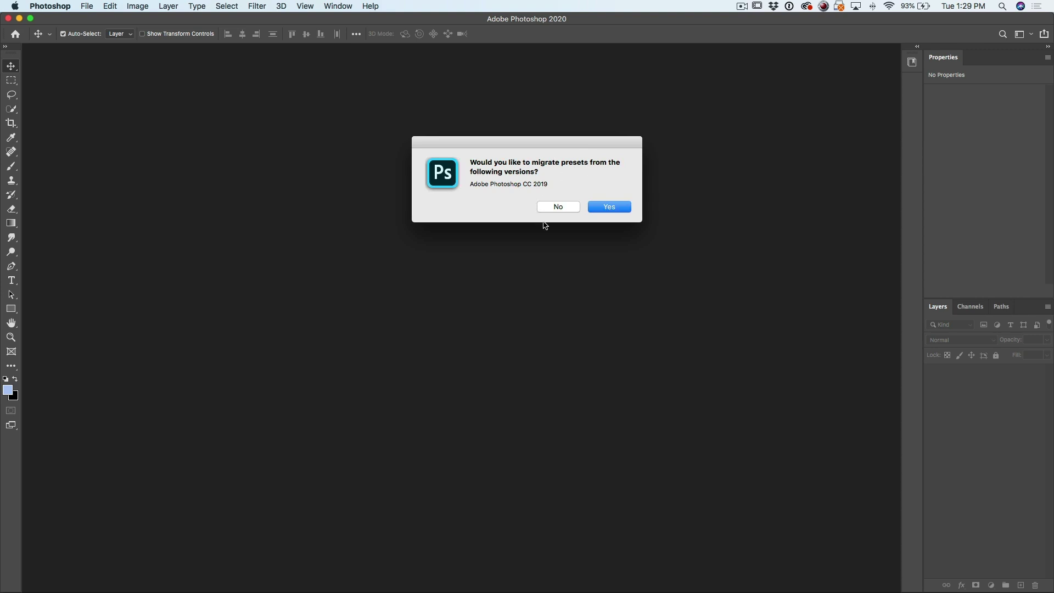
left_click(608, 207)
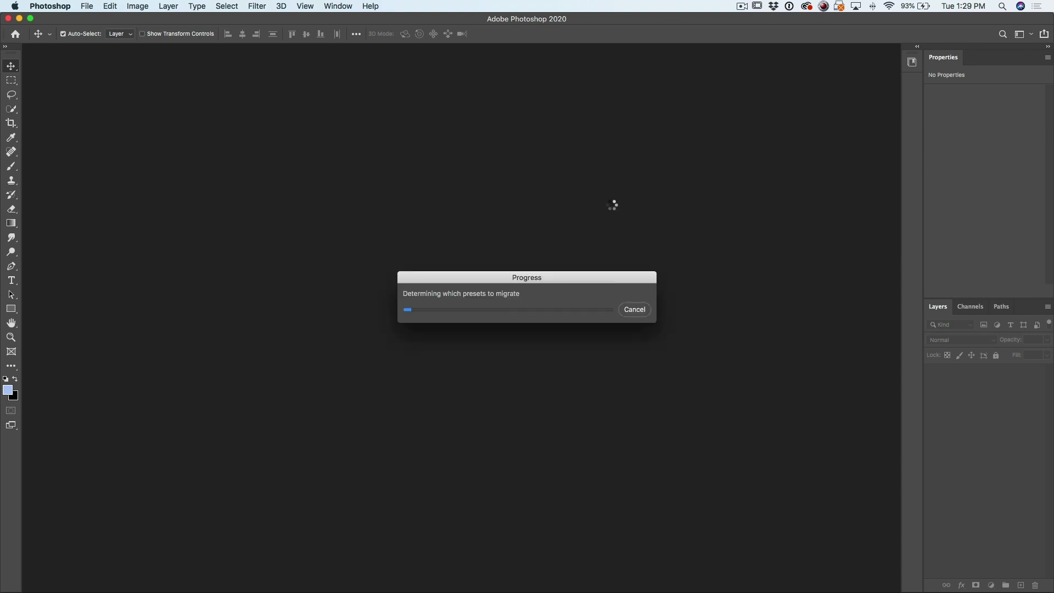
left_click(605, 205)
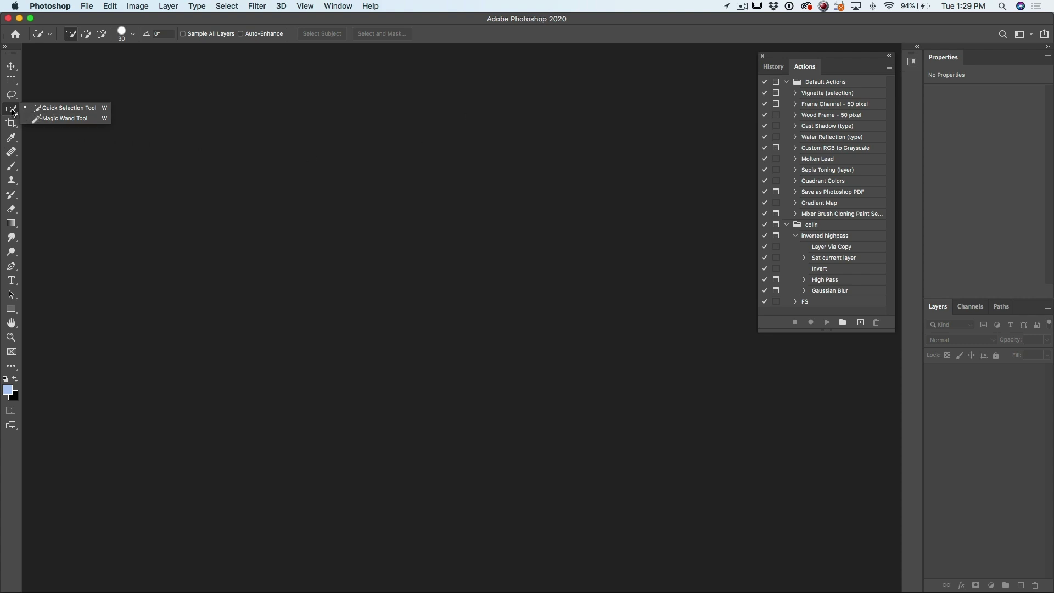
Restore the toolbar's default tool layout and check that the Object Selection Tool is grouped with the quick selection tools
left_click(62, 107)
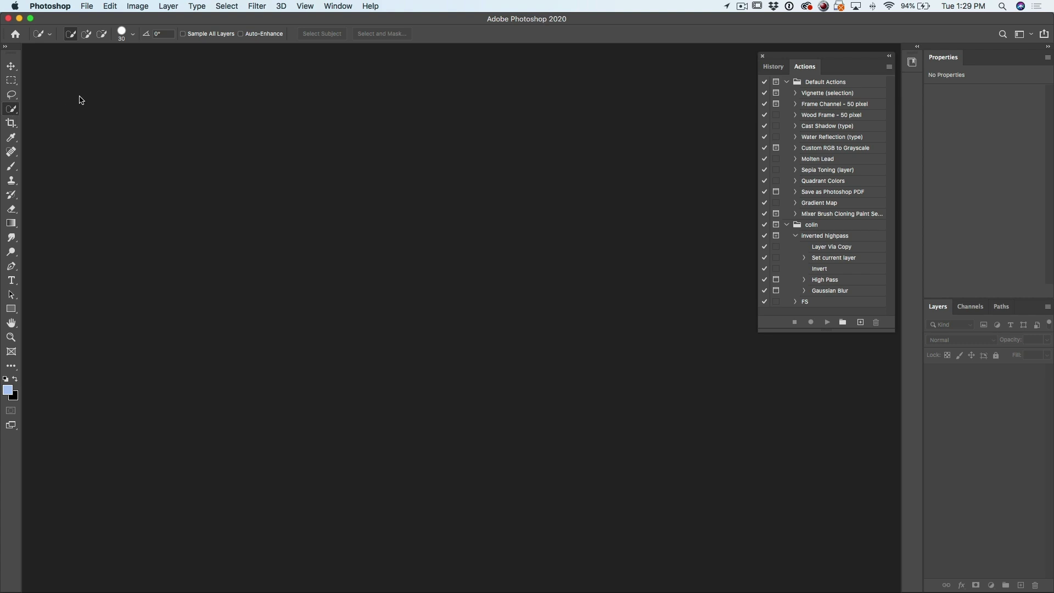
left_click(11, 367)
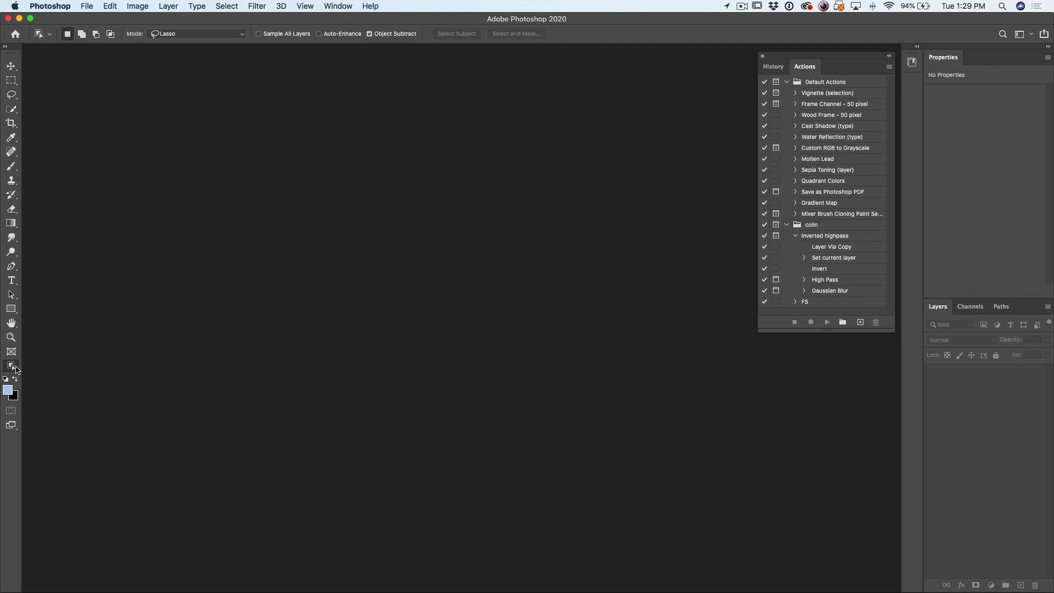
right_click(14, 369)
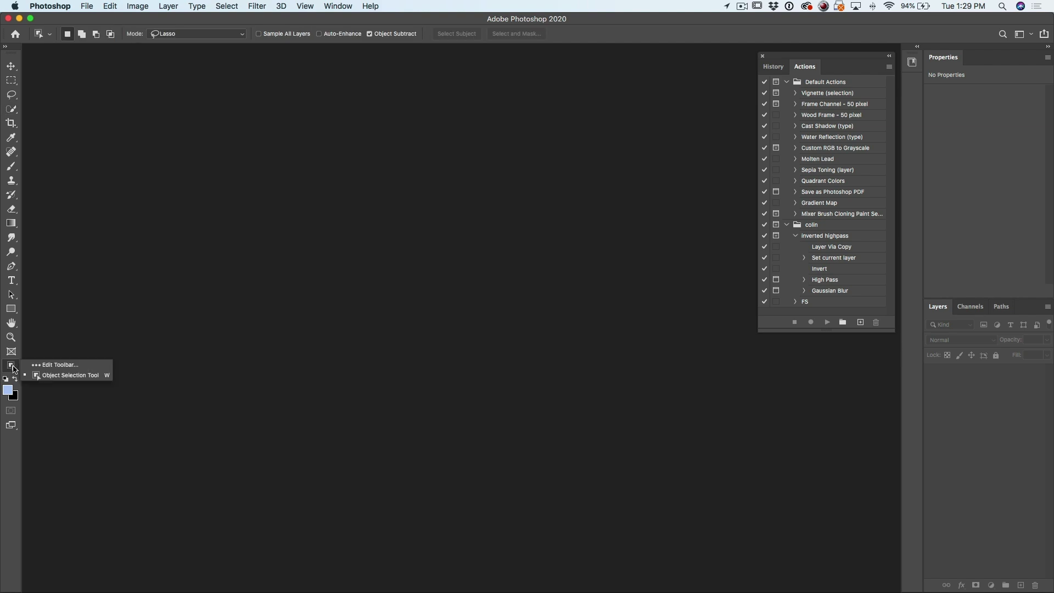
left_click(55, 366)
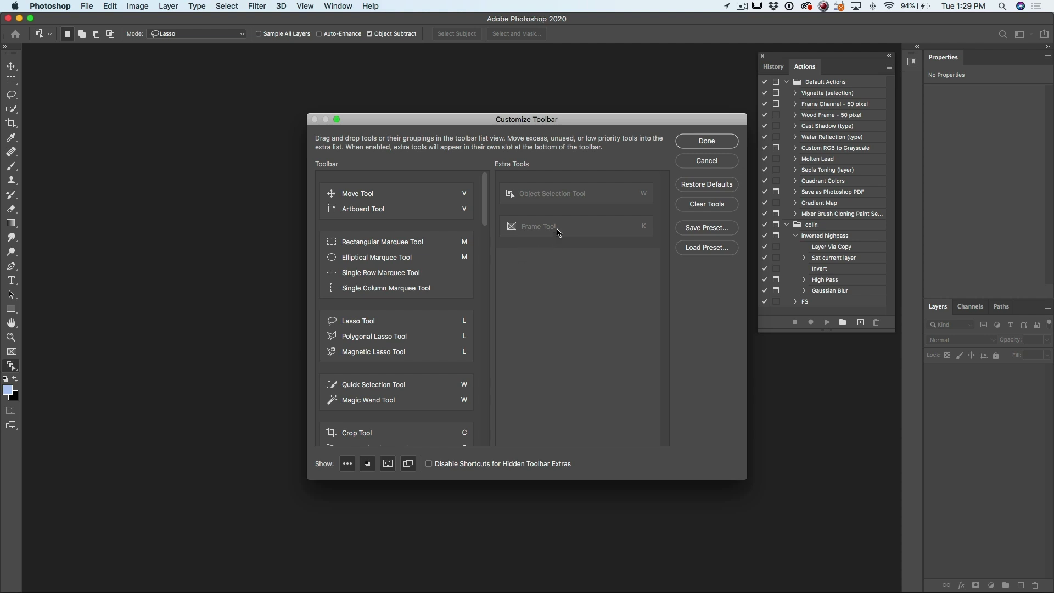
left_click(582, 231)
left_click(571, 201)
left_click(706, 187)
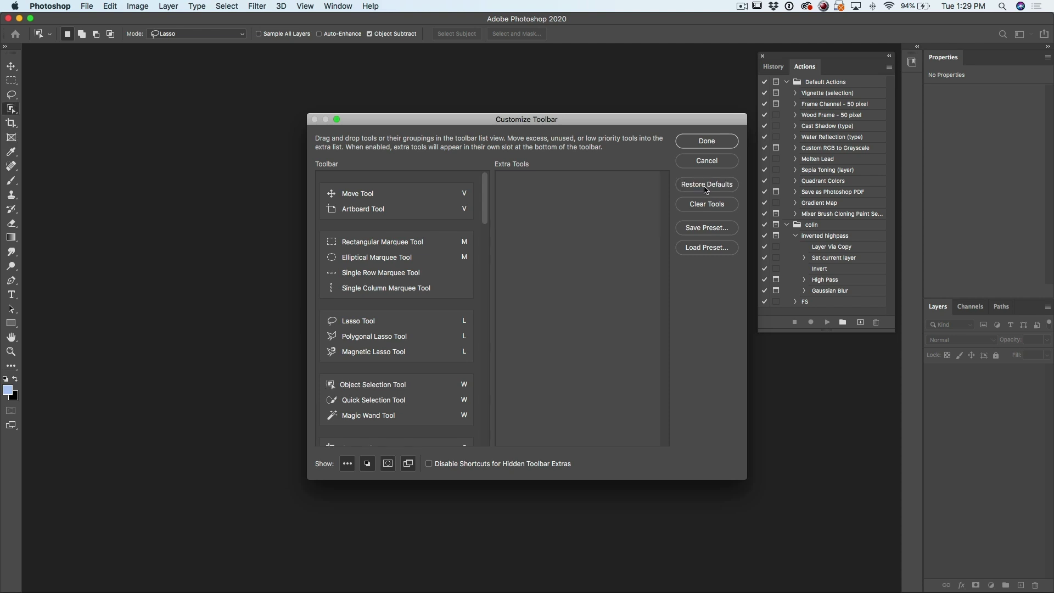
left_click(707, 141)
left_click(18, 109)
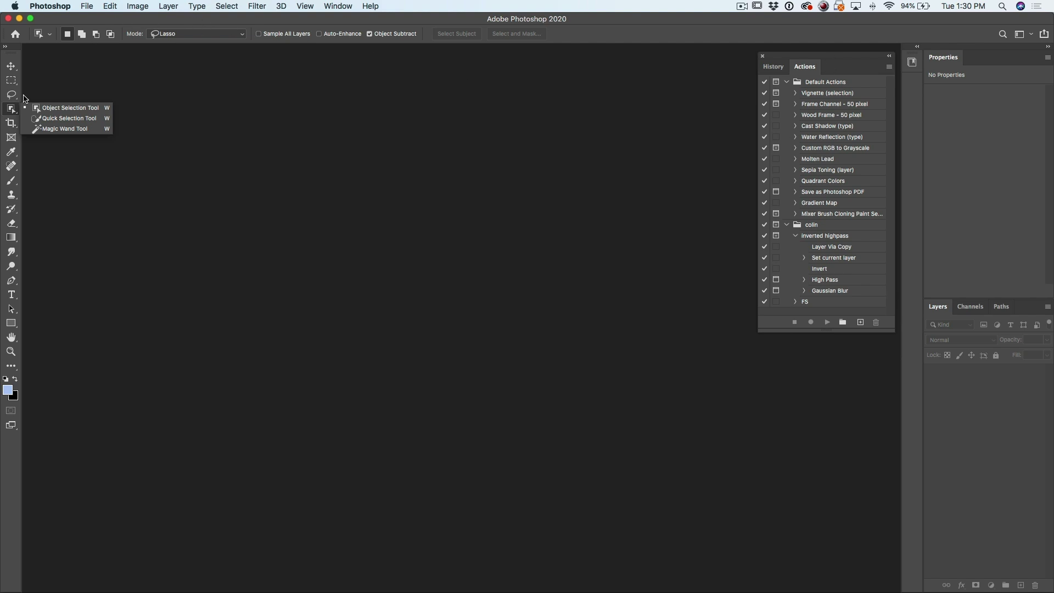
Add the Legacy Brushes set to the Brush tool's presets and expand it to look through its brush folders
left_click(11, 181)
left_click(50, 36)
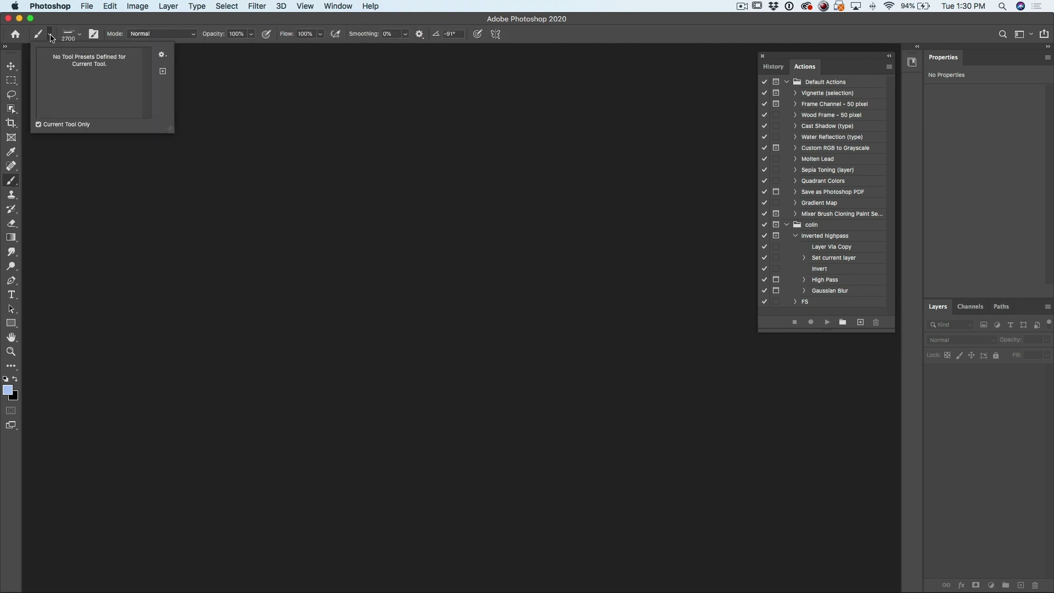
left_click(70, 34)
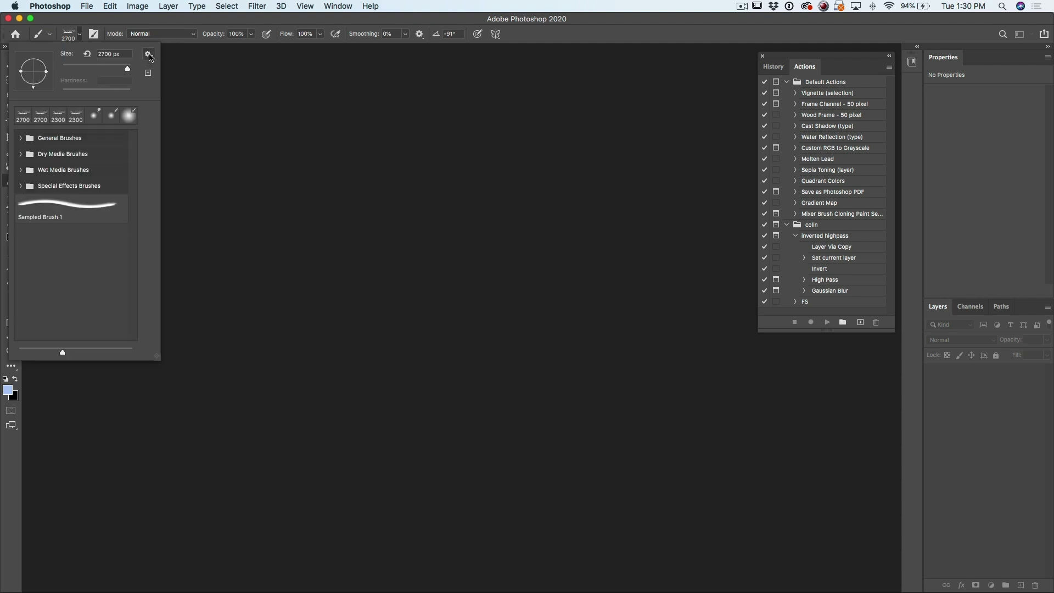
left_click(147, 54)
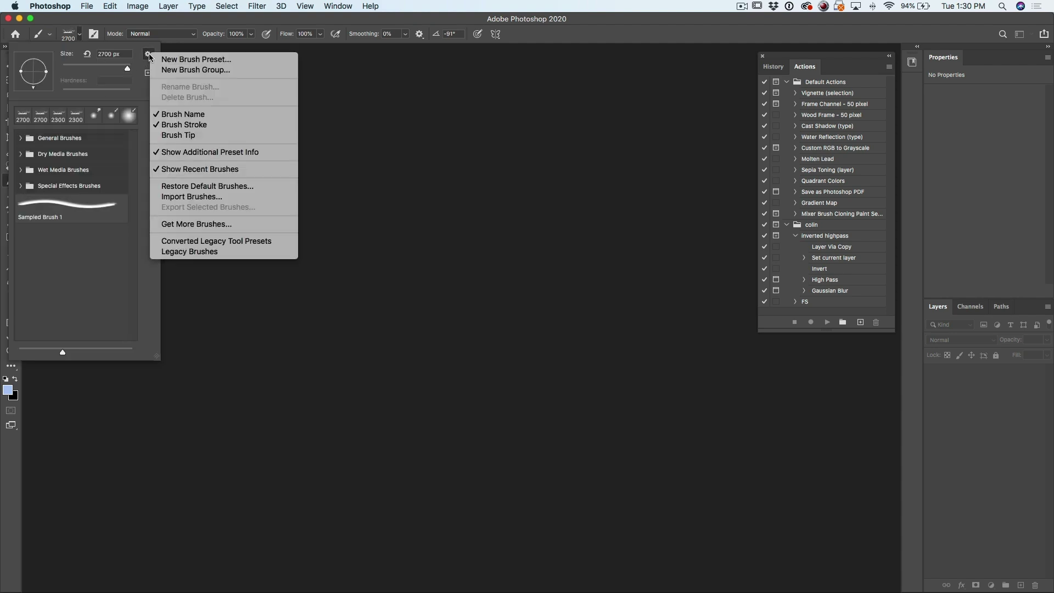
left_click(233, 252)
left_click(608, 205)
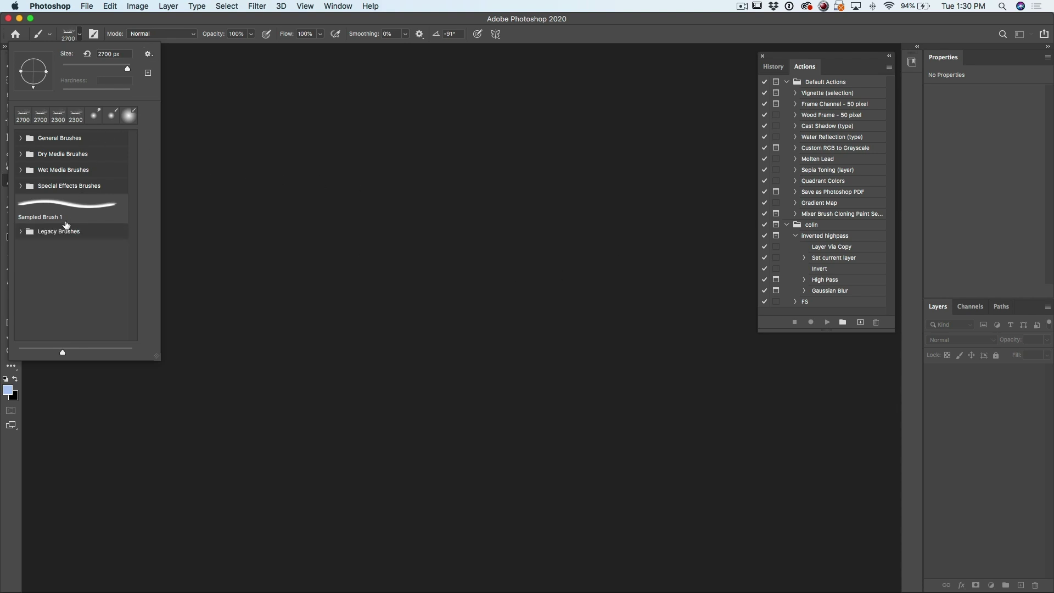
left_click(21, 231)
left_click_drag(128, 219, 135, 318)
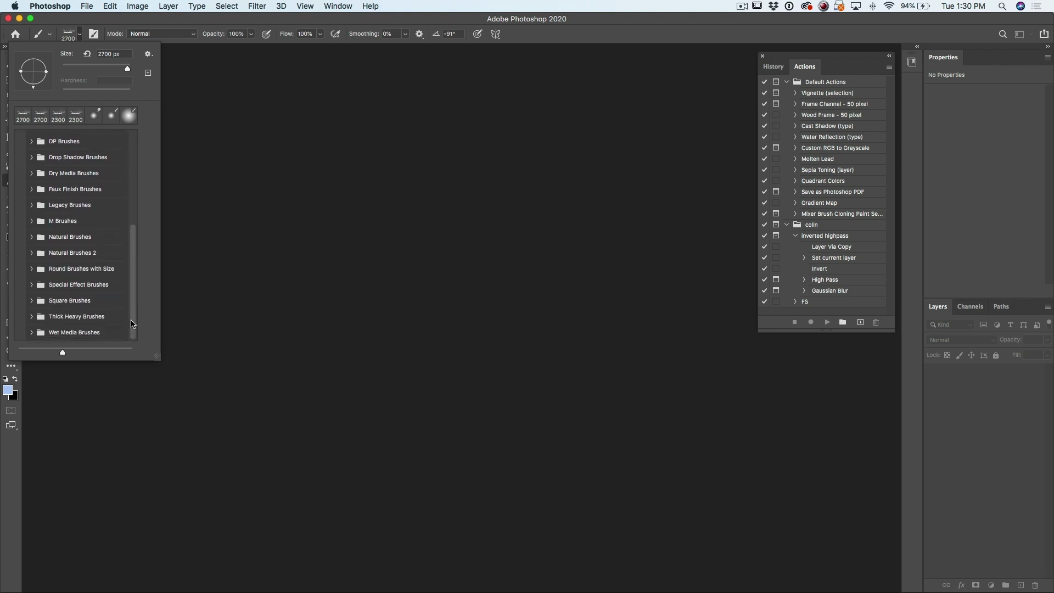
Load the Legacy Shapes and More set into the shape presets, and collapse the Shapes panel after browsing it
left_click(338, 6)
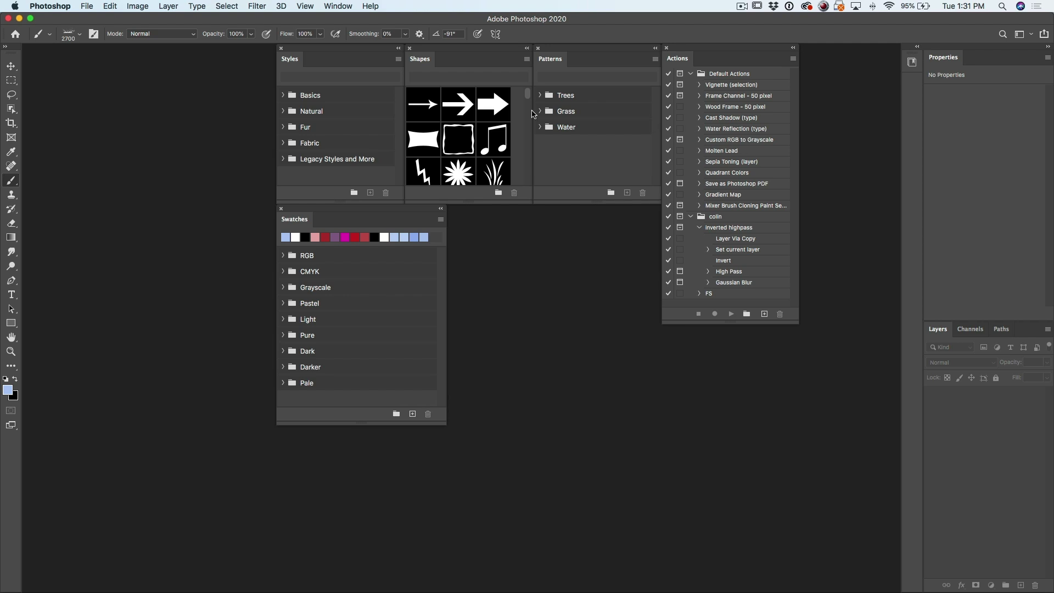
left_click_drag(529, 96, 516, 184)
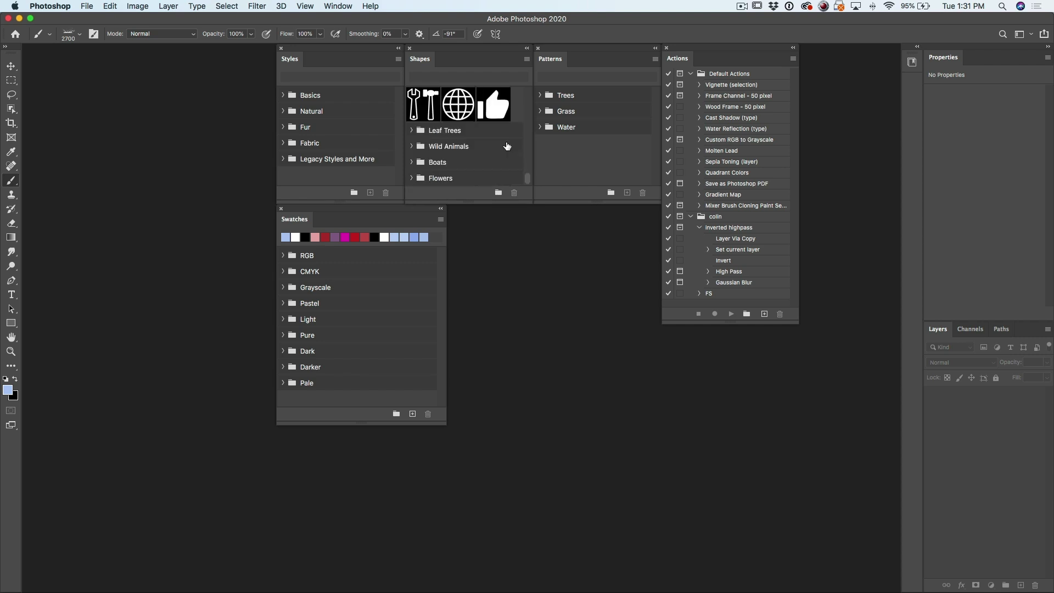
left_click(526, 59)
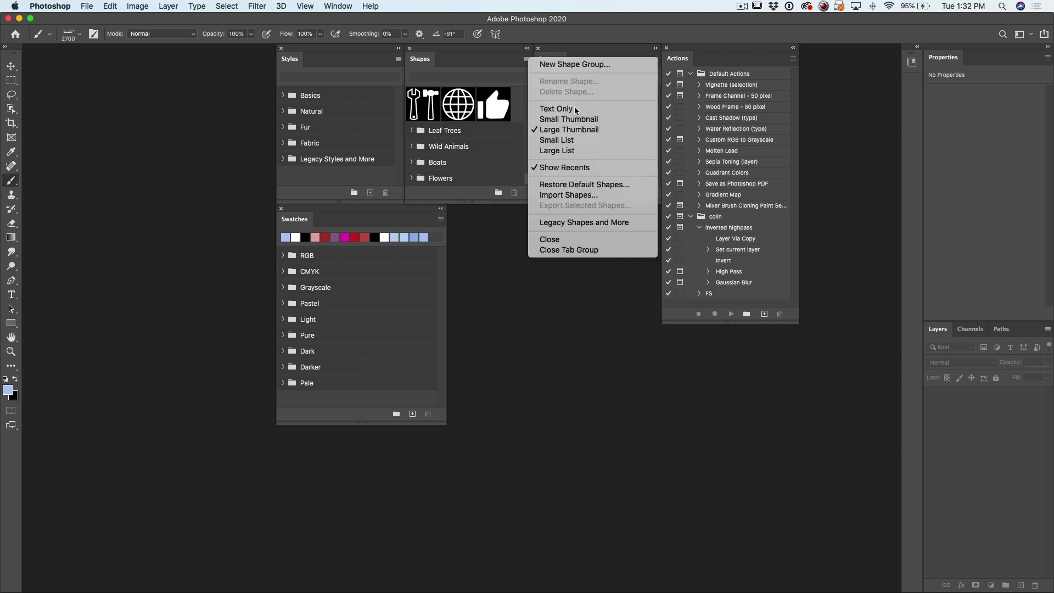
left_click(592, 223)
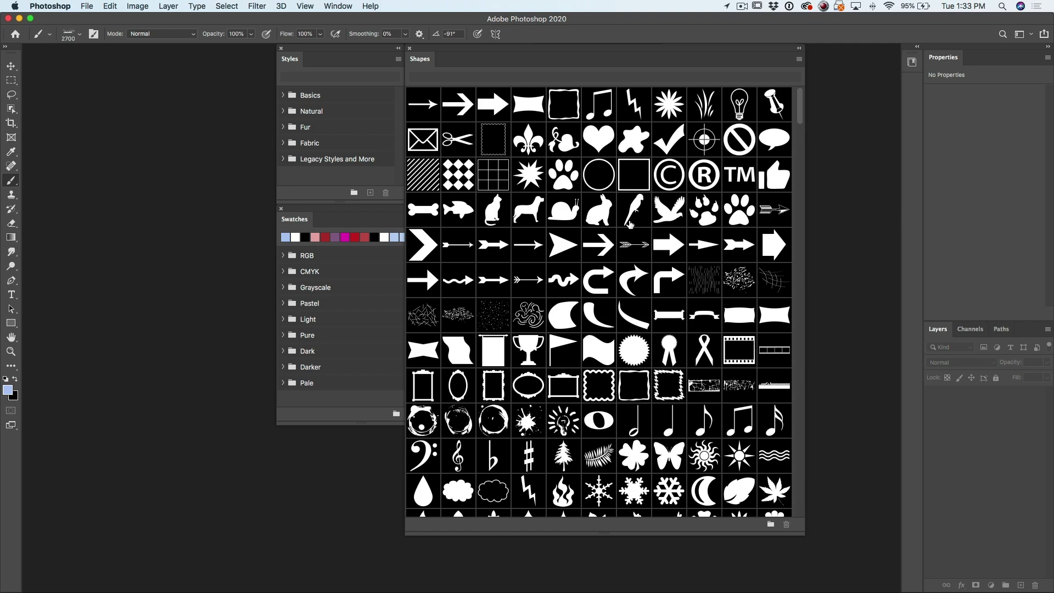
left_click_drag(800, 115, 797, 191)
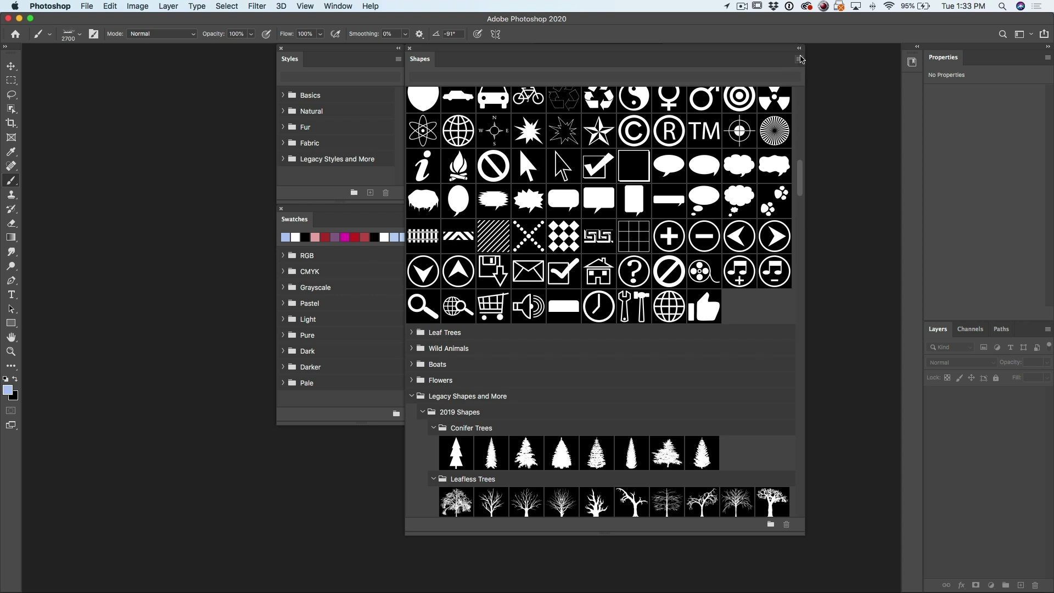
mouse_move(777, 48)
left_mouse_down()
mouse_move(751, 49)
mouse_move(771, 48)
left_mouse_up()
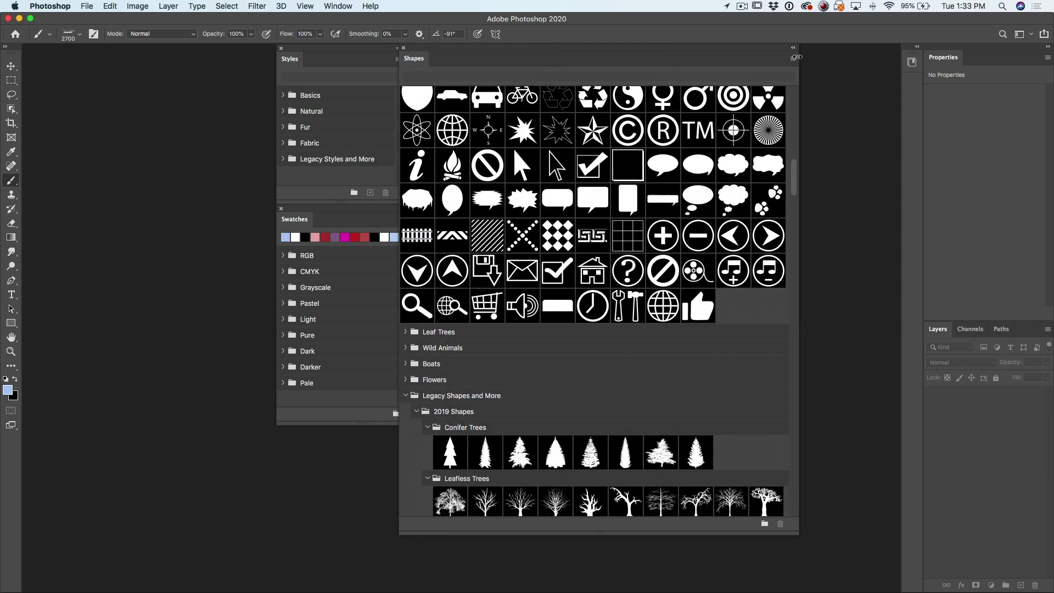
left_click(793, 50)
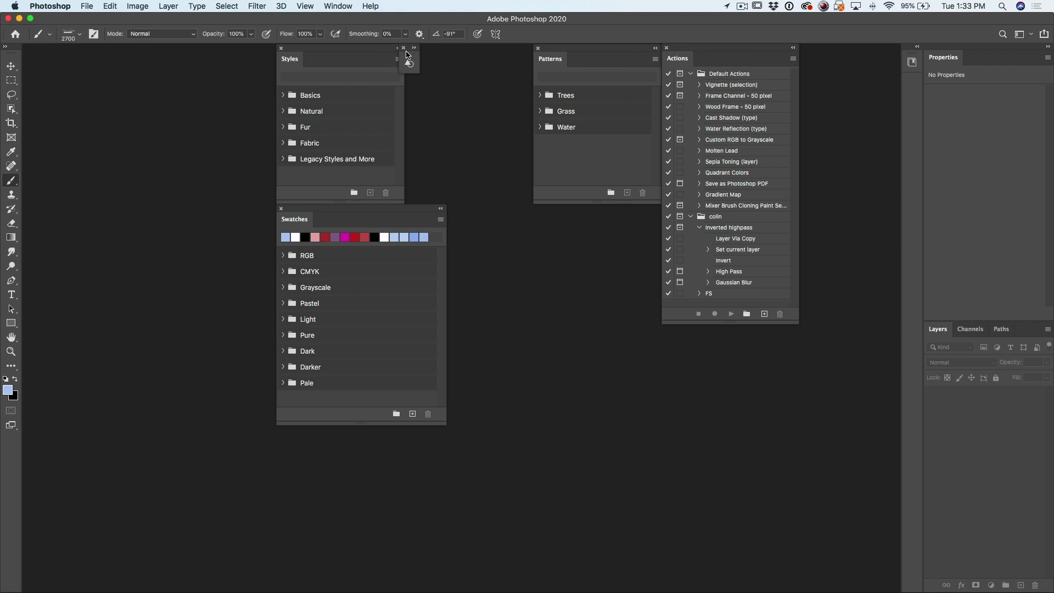
Enlarge the Styles panel and expand Legacy Styles and More with all its 2019 and legacy default folders to browse the styles
left_click_drag(341, 48, 307, 48)
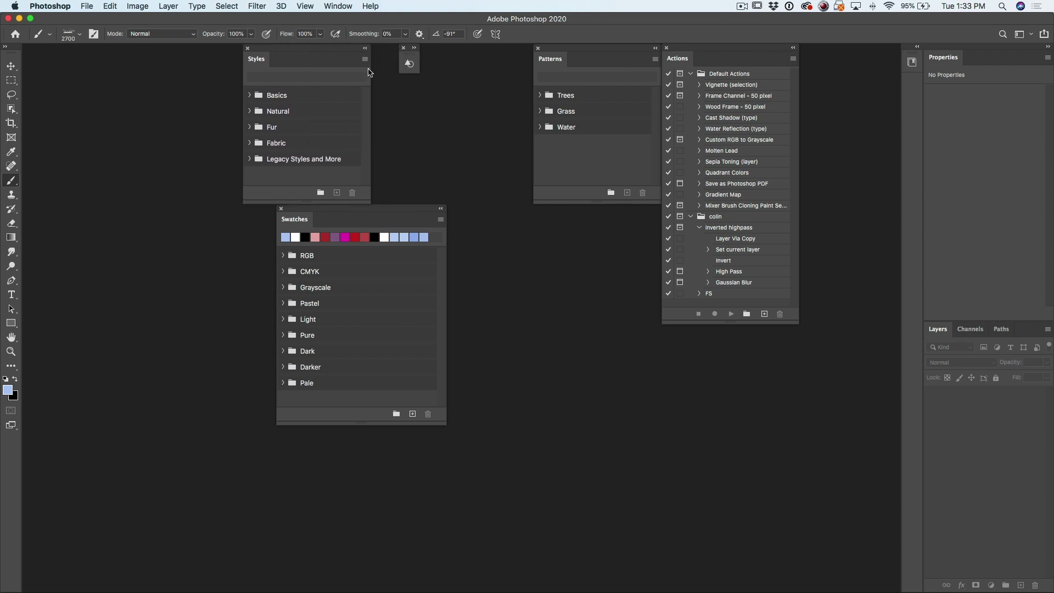
left_click(249, 159)
left_click_drag(367, 202, 490, 509)
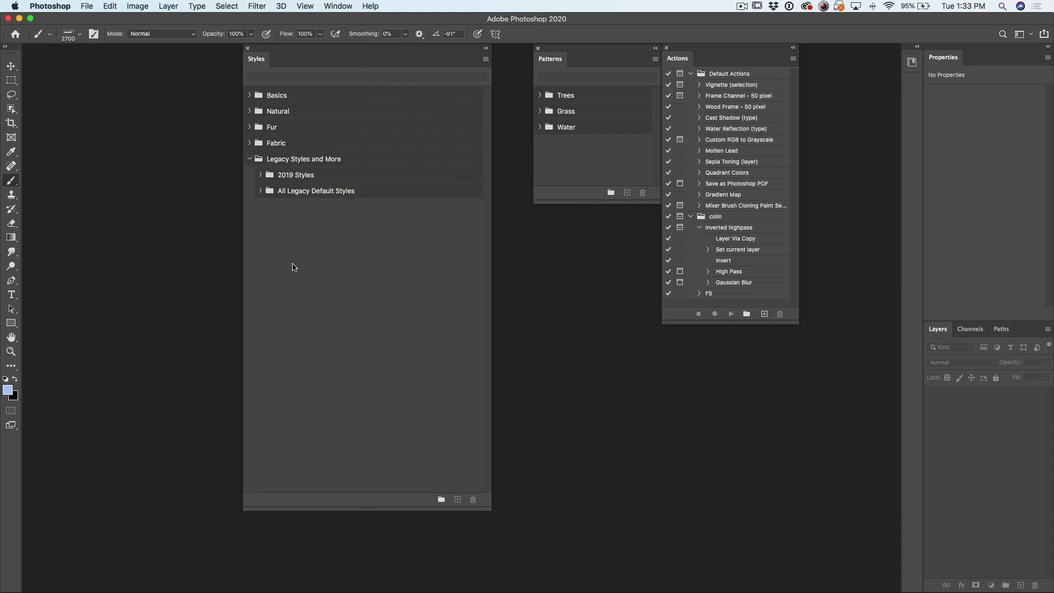
left_click(260, 190)
left_click(260, 174)
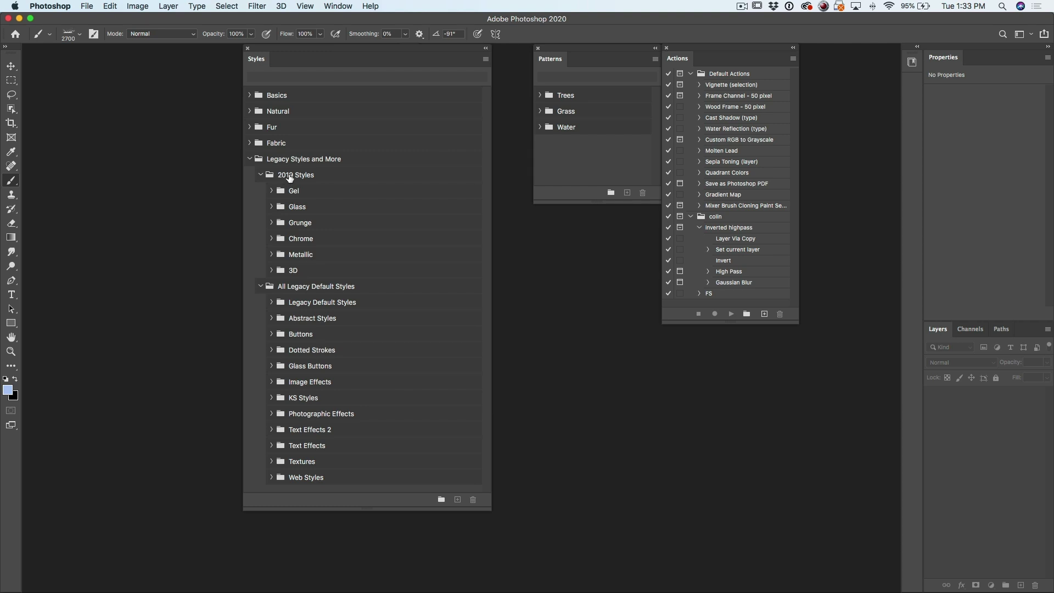
left_click(313, 286)
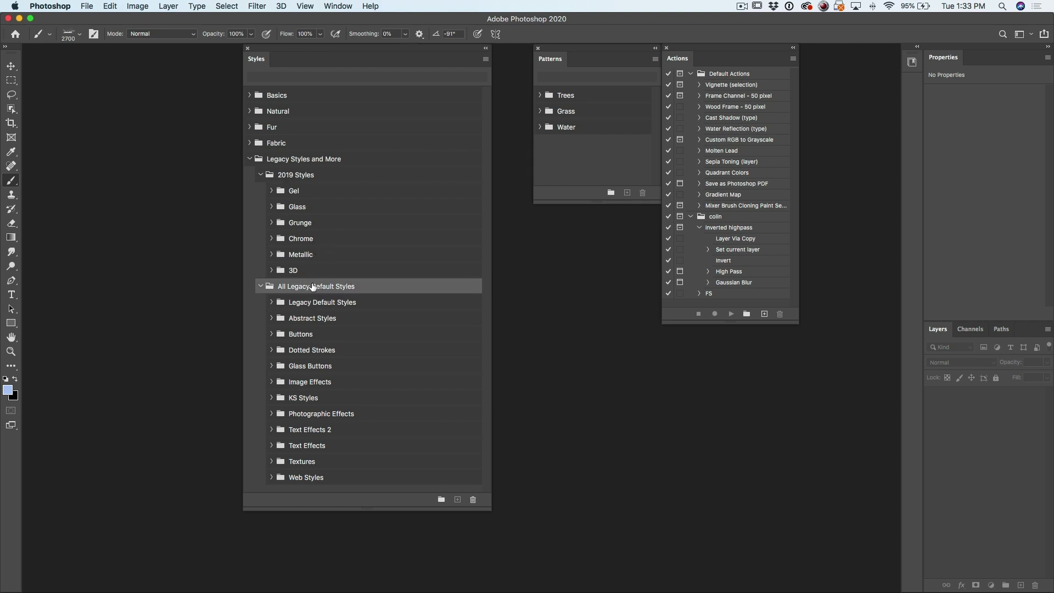
left_click(272, 302, "super")
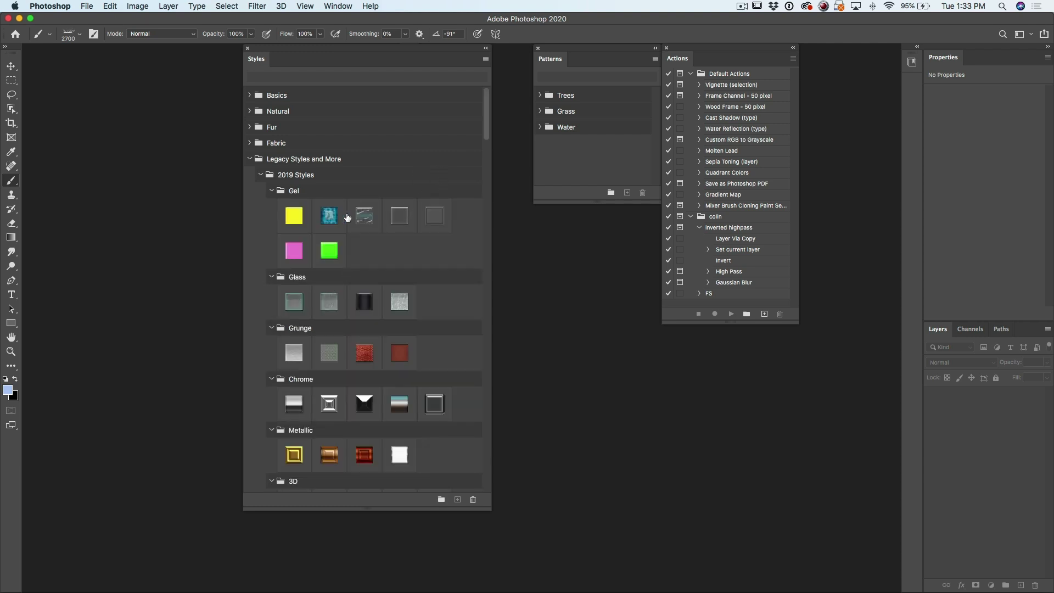
mouse_move(487, 128)
left_mouse_down()
mouse_move(506, 499)
mouse_move(468, 225)
left_mouse_up()
scroll(468, 225, "up", 15)
left_click_drag(352, 53, 226, 55)
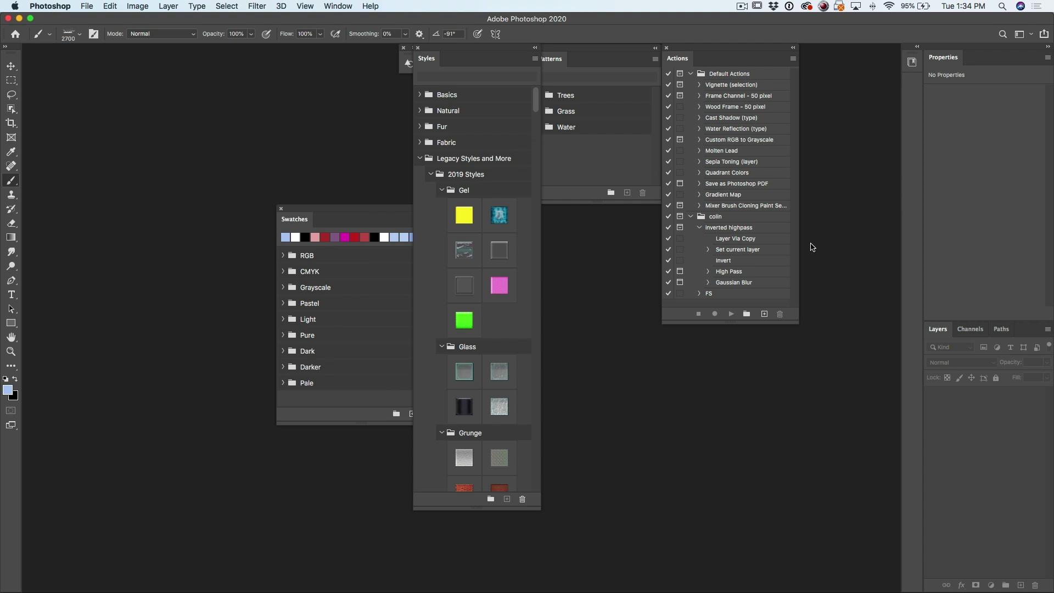
Open the Preset Manager
left_click(112, 6)
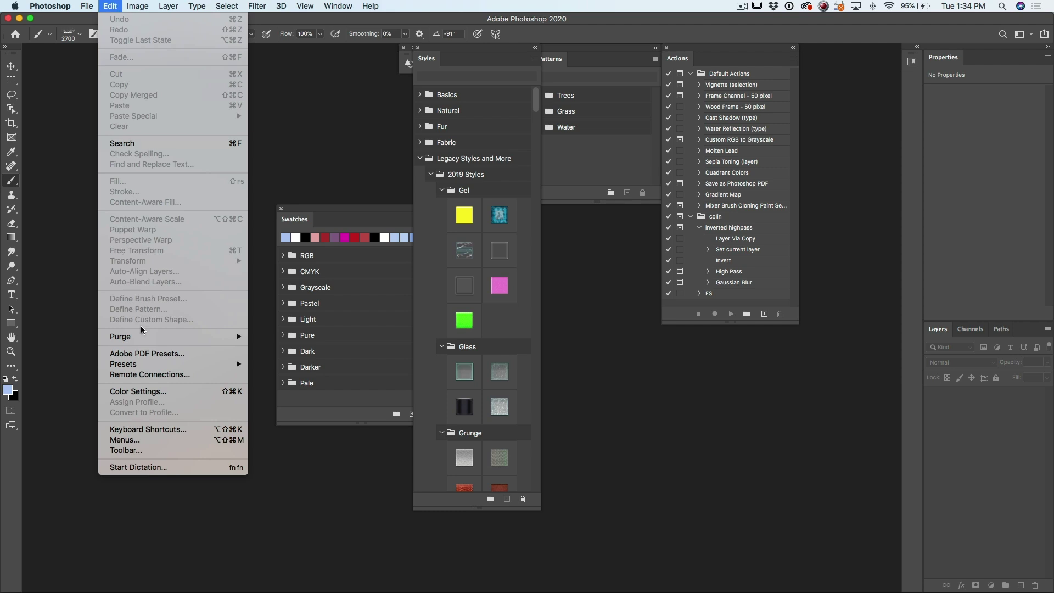
mouse_move(155, 367)
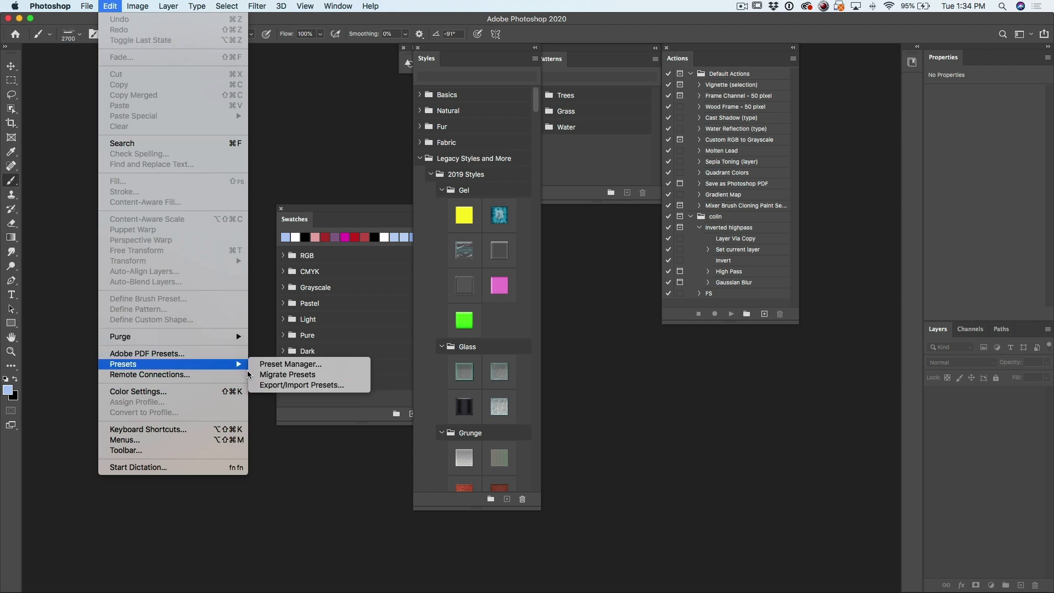
left_click(292, 365)
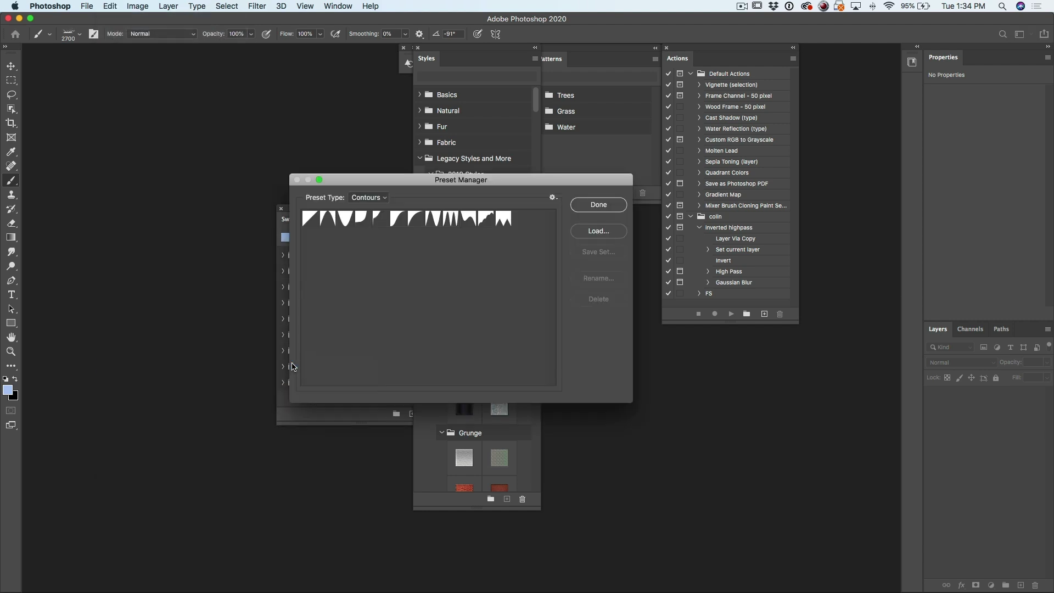
View the Tools presets in the Preset Manager and close it
left_click(365, 198)
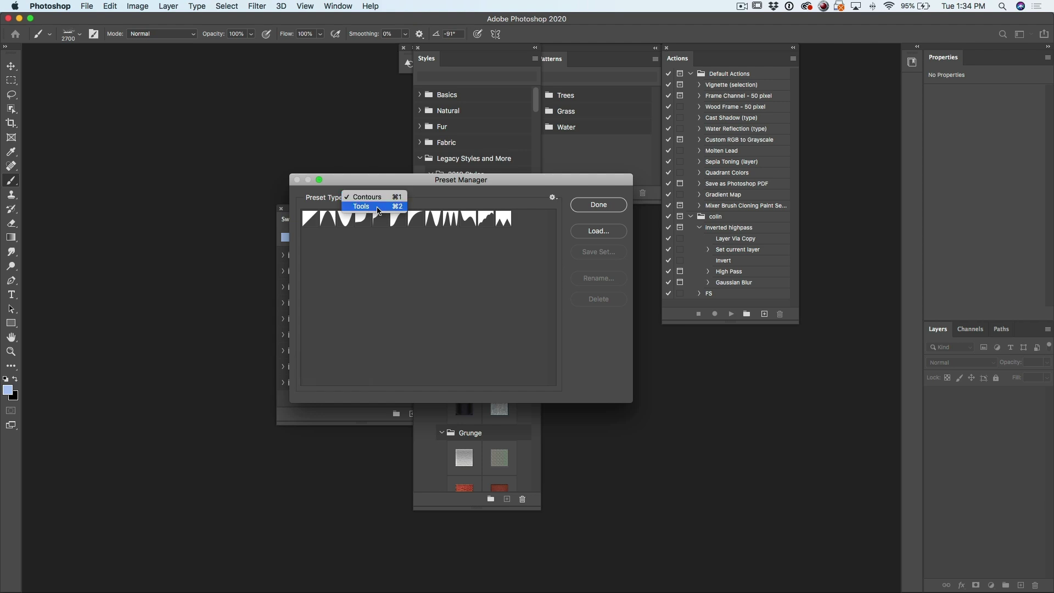
left_click(379, 208)
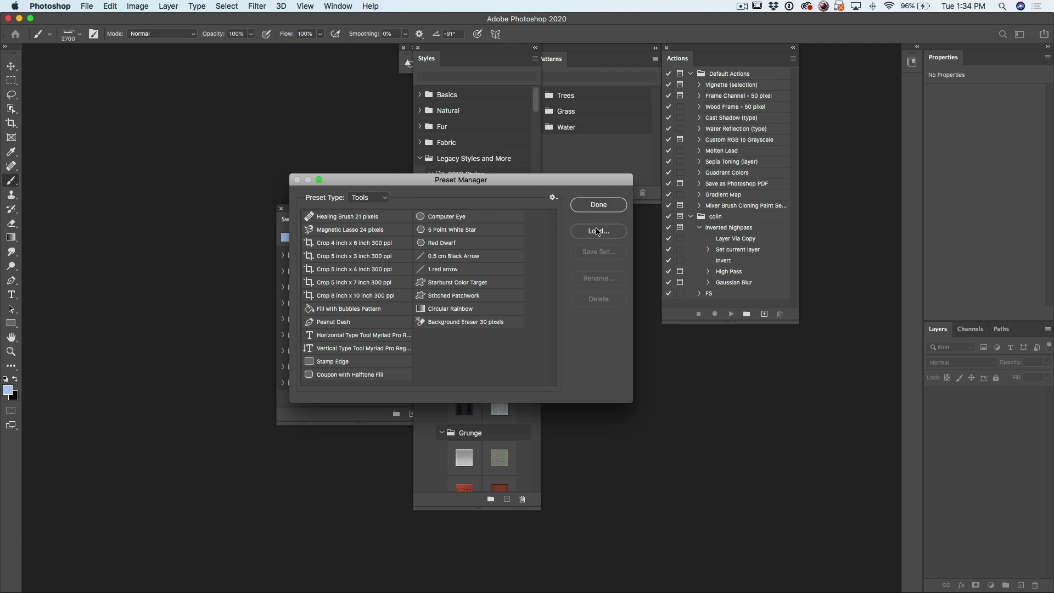
left_click(599, 205)
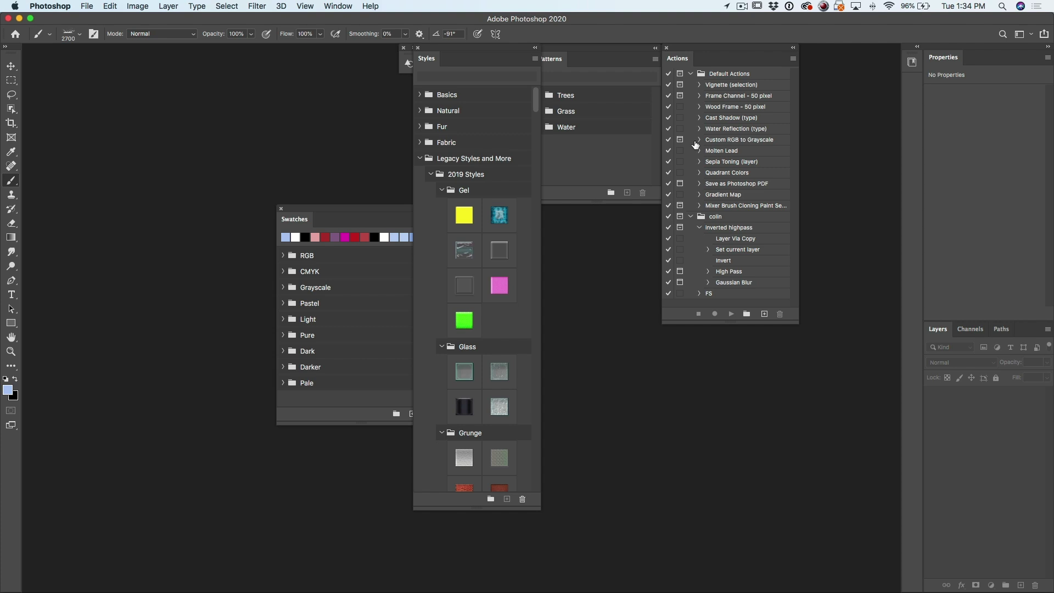
Switch to Photoshop CC 2019, open its Preset Manager and check the available preset types while staying on Brushes
key("super+Tab")
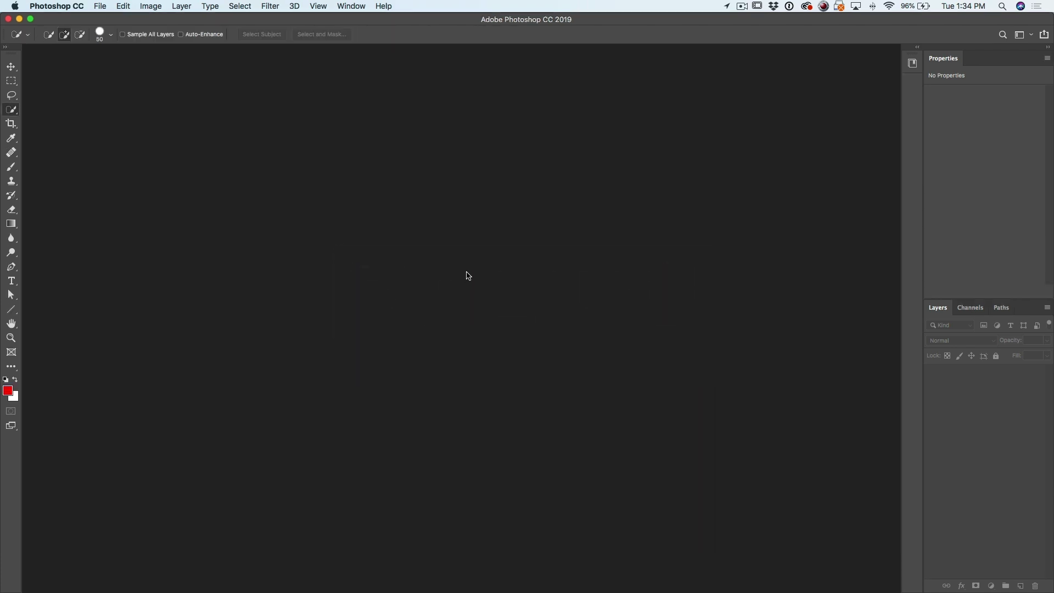
left_click(123, 6)
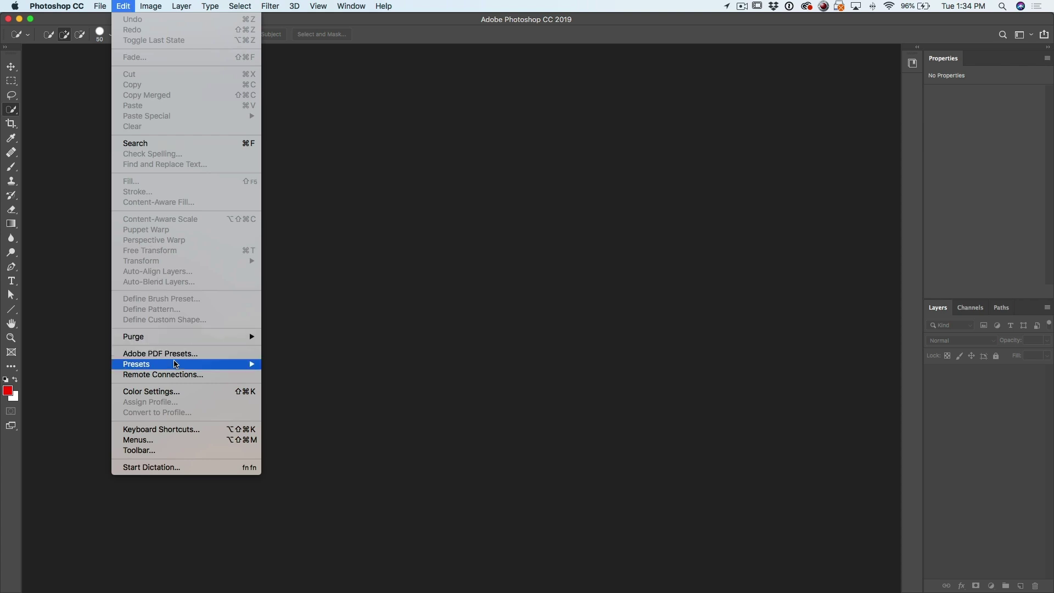
mouse_move(192, 365)
left_click(298, 365)
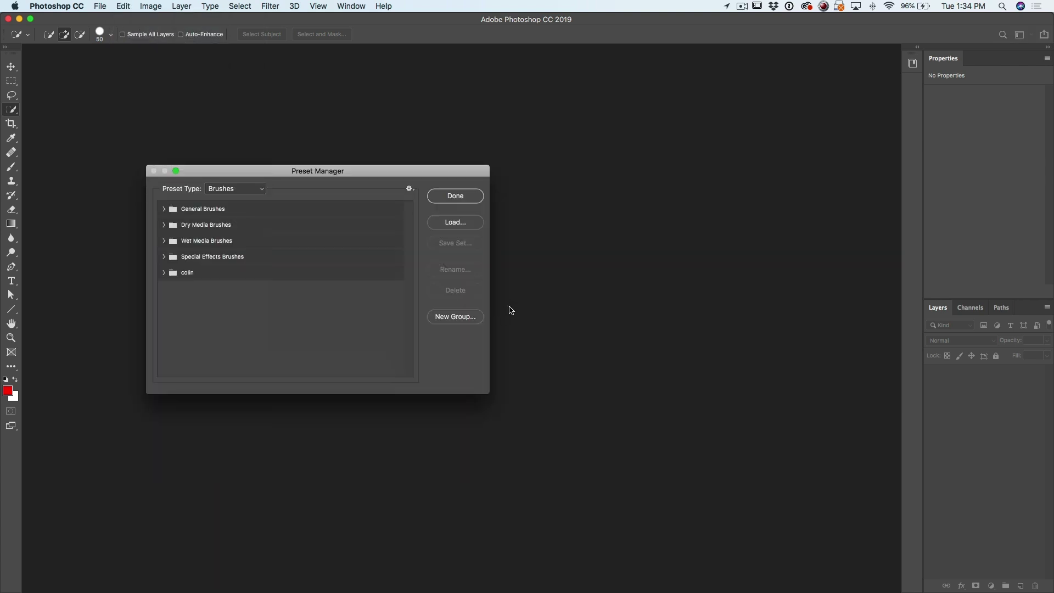
left_click(237, 189)
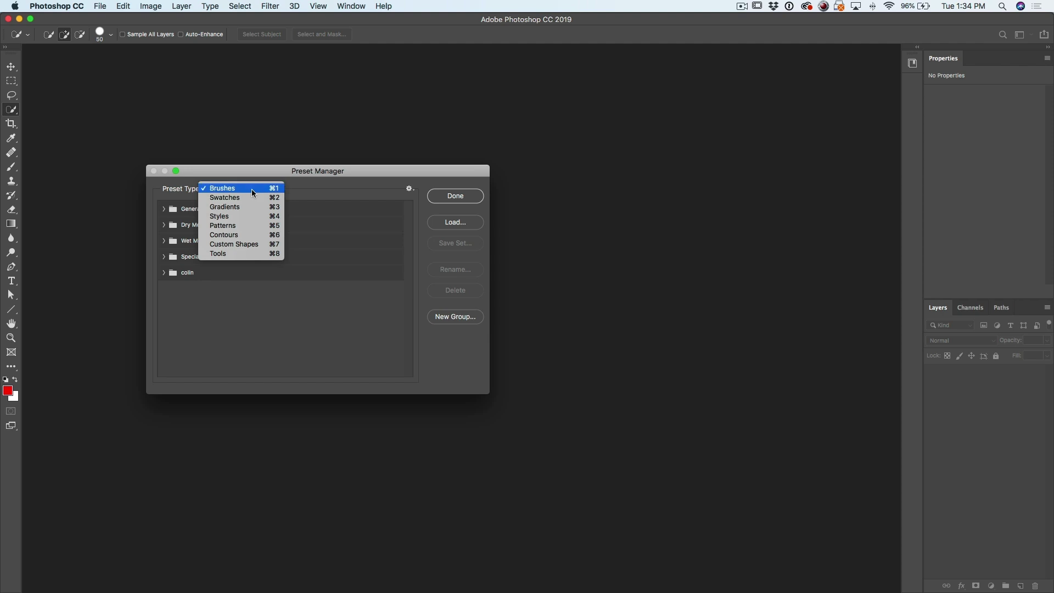
left_click(225, 276)
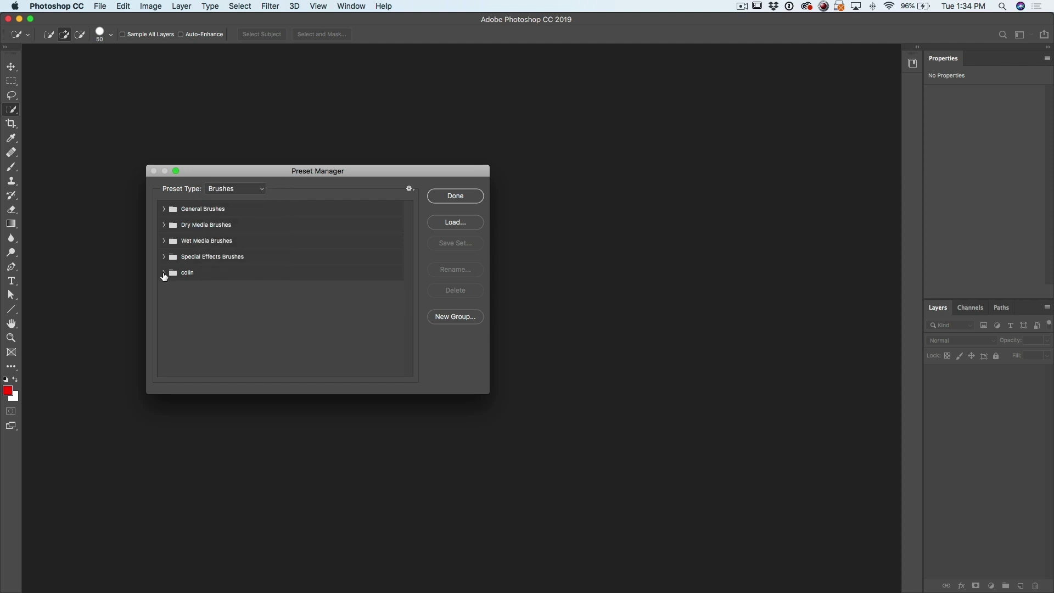
Look through the custom brush group listed after Special Effects Brushes, select it, and view the brush files available for loading
left_click(164, 274)
left_click_drag(409, 242, 414, 286)
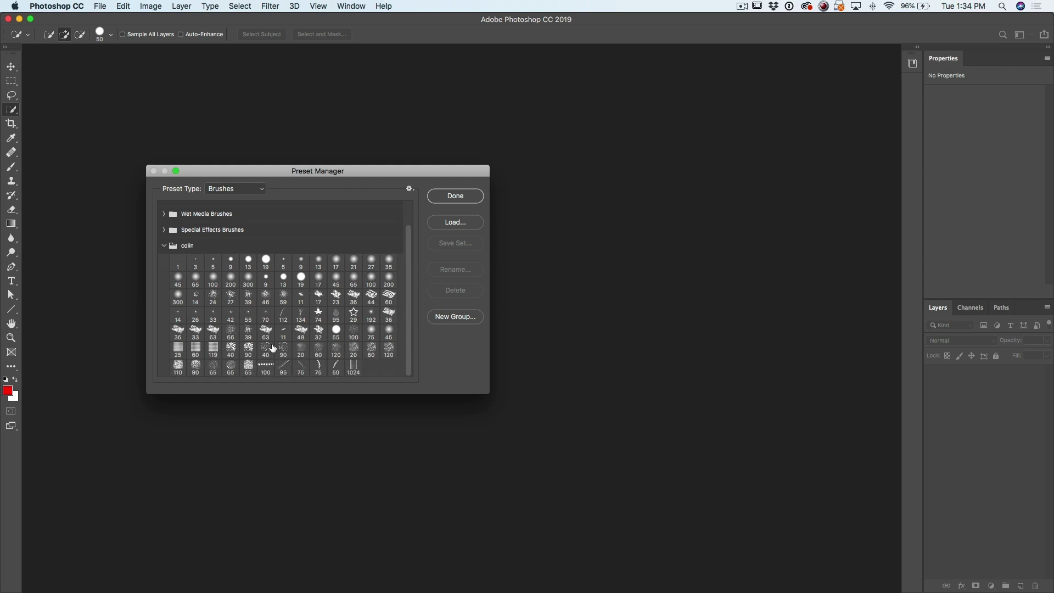
left_click(165, 247)
left_click(192, 276)
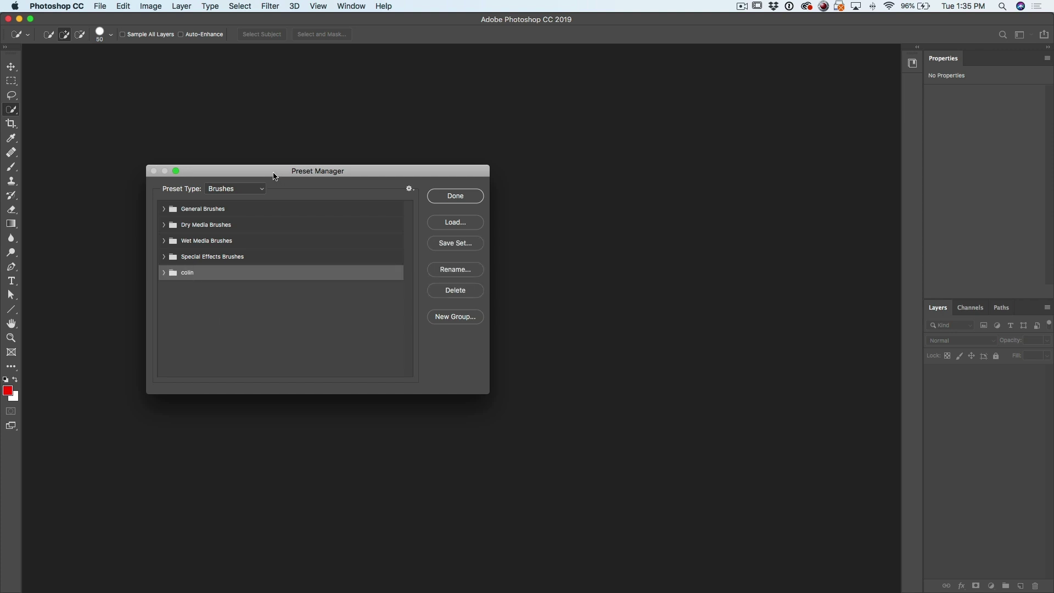
left_click(454, 223)
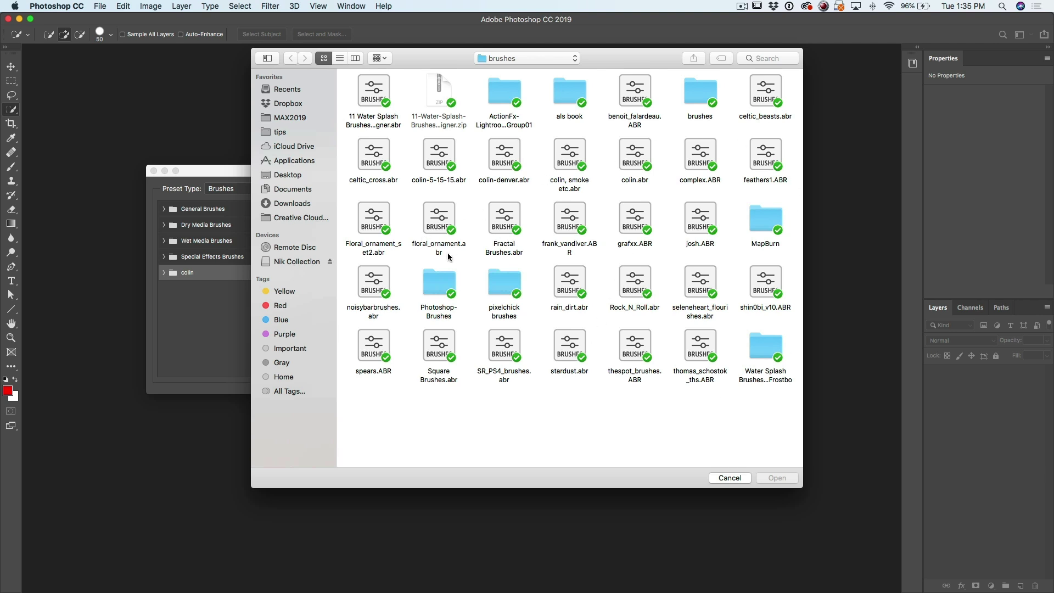
left_click(730, 478)
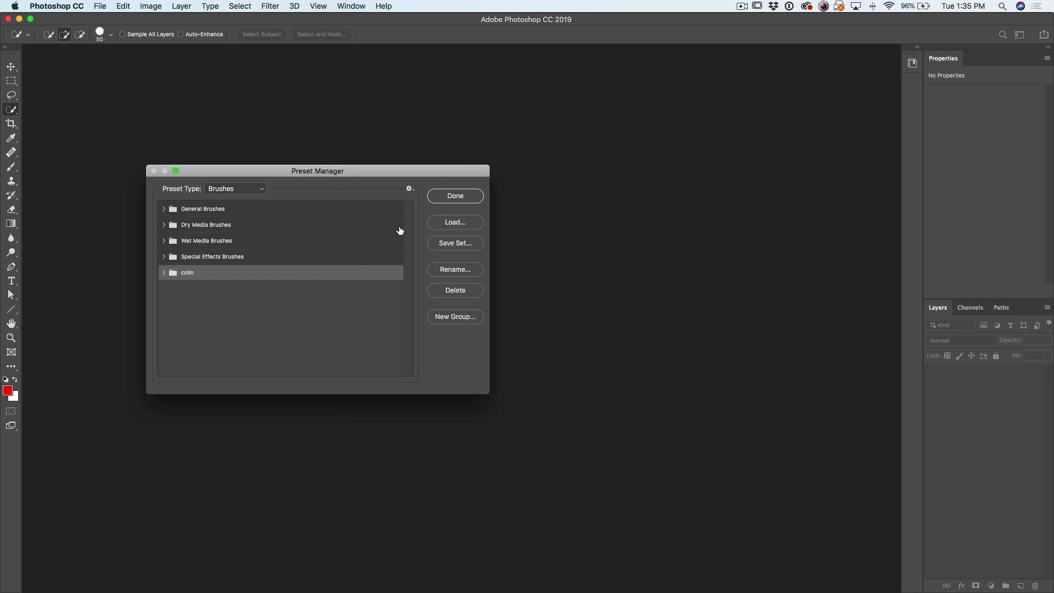
Start saving the selected brush group as a set and browse to the Photoshop brushes folder in Creative Cloud Files
left_click(462, 243)
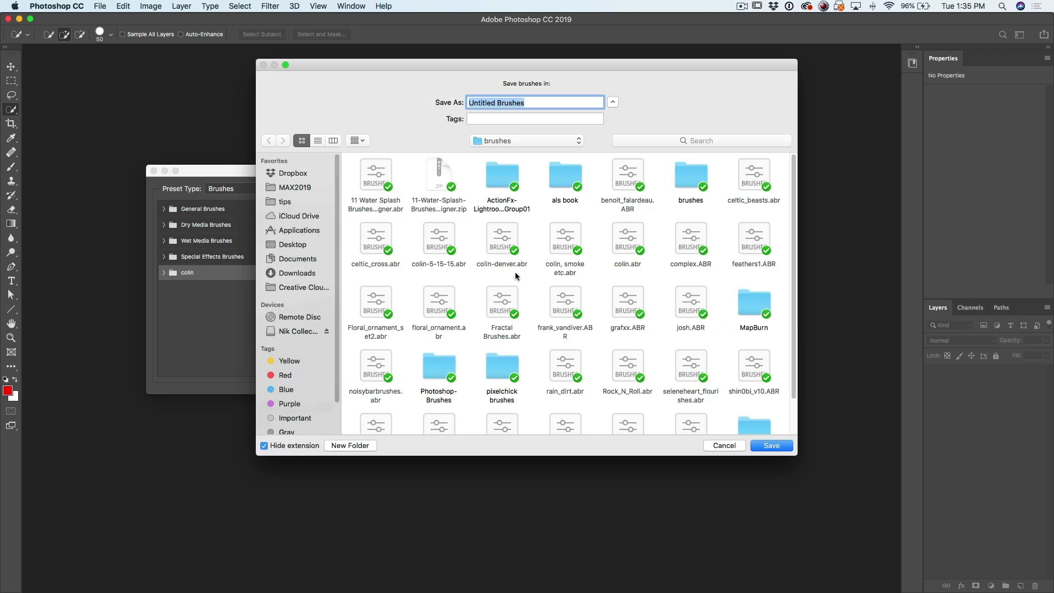
left_click(502, 141)
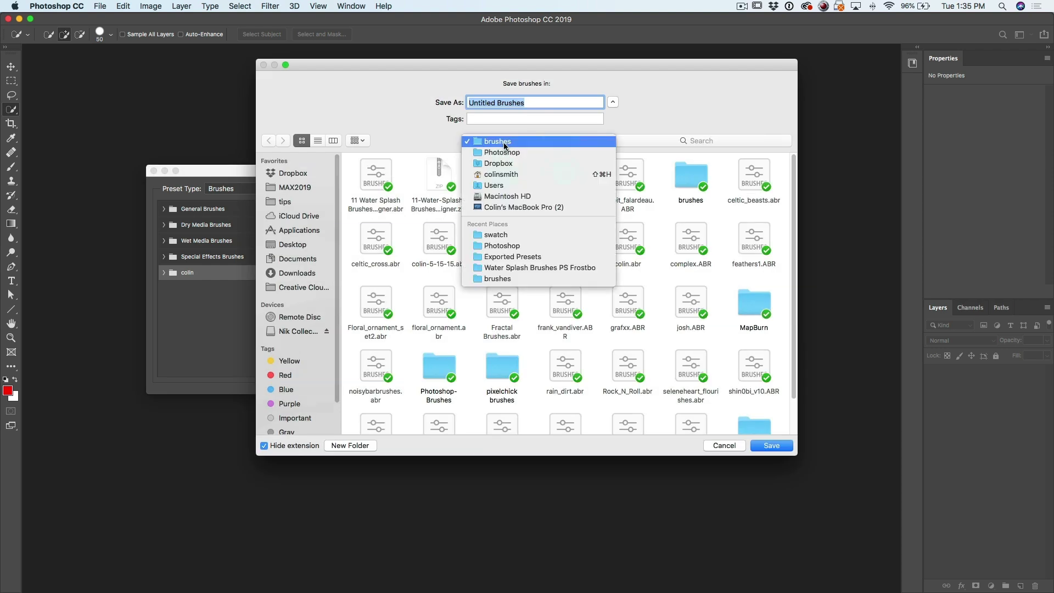
left_click(508, 144)
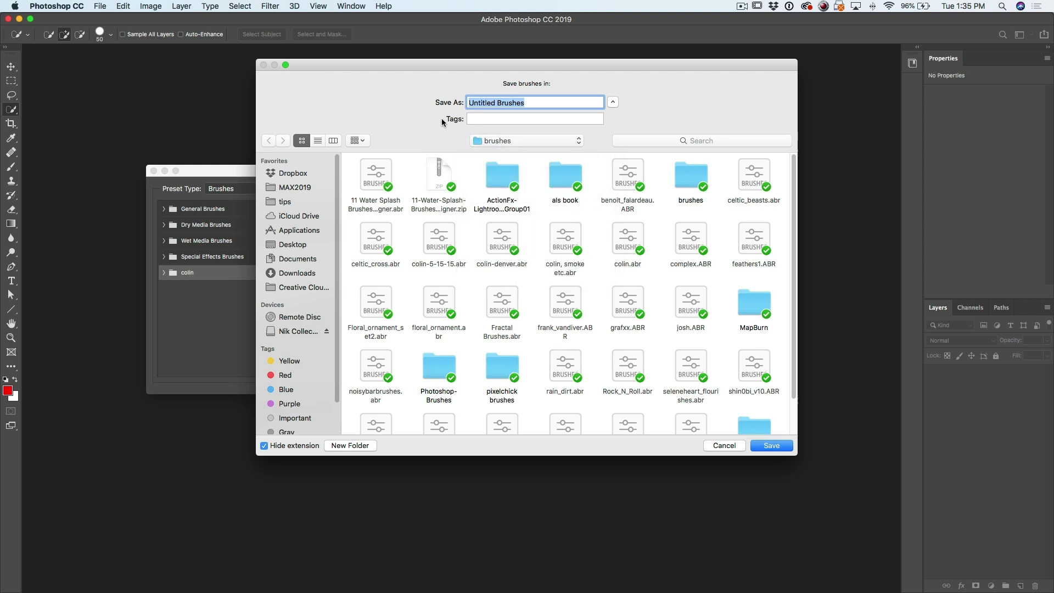
left_click(299, 215)
left_click(303, 287)
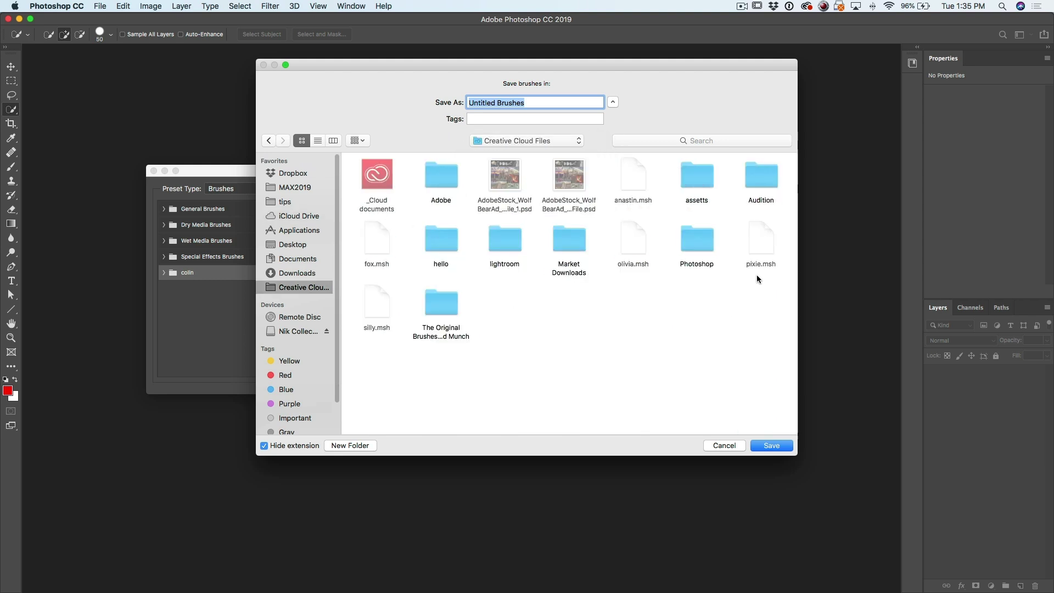
double_click(686, 237)
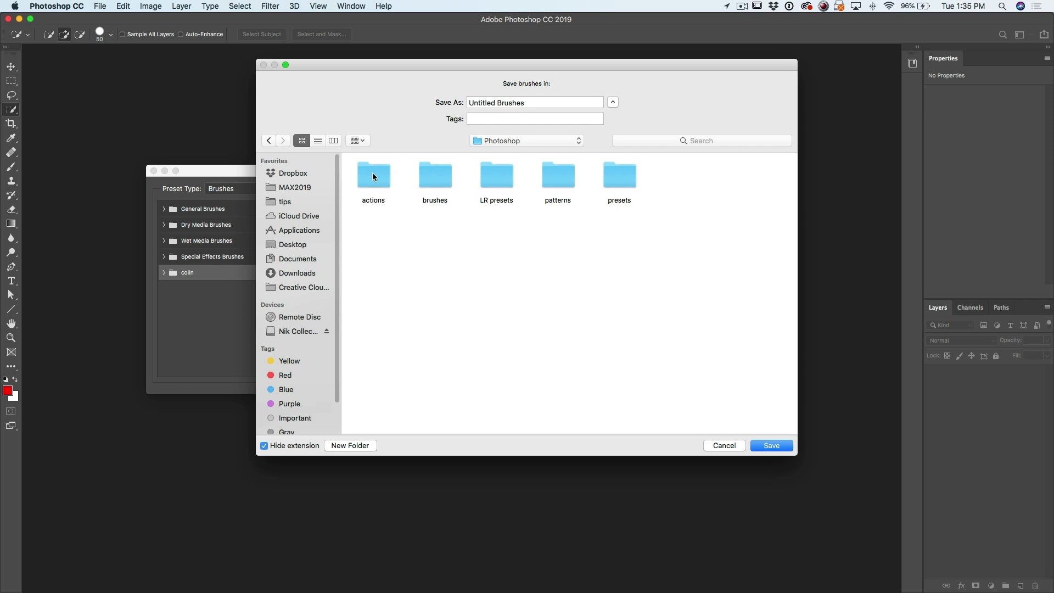
double_click(434, 177)
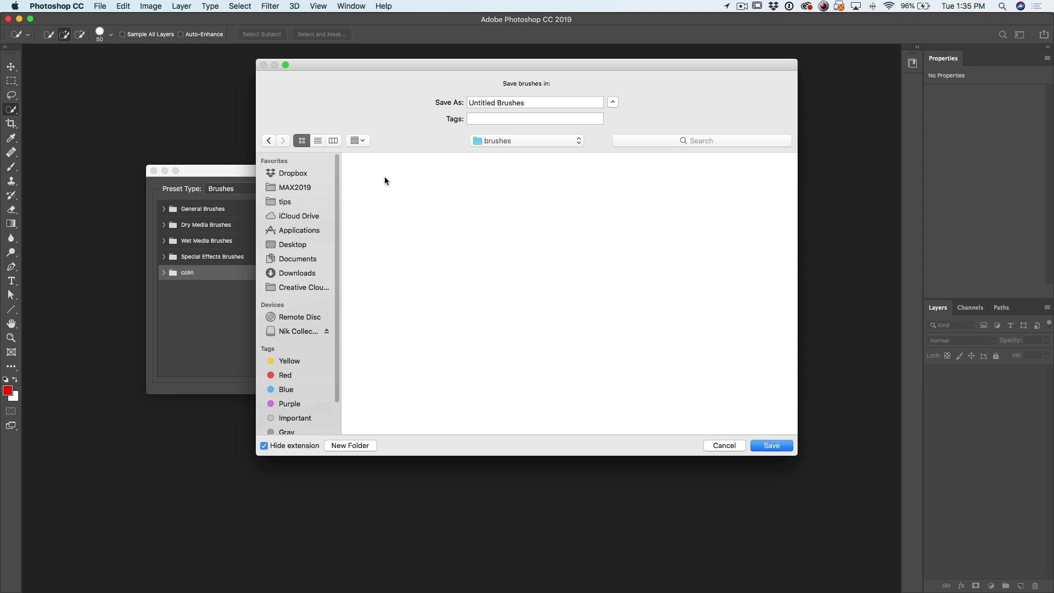
Save the brush set in the brushes folder of the Dropbox Photoshop folder, named with the owner's first name followed by 2019
left_click(543, 140)
left_click(552, 152)
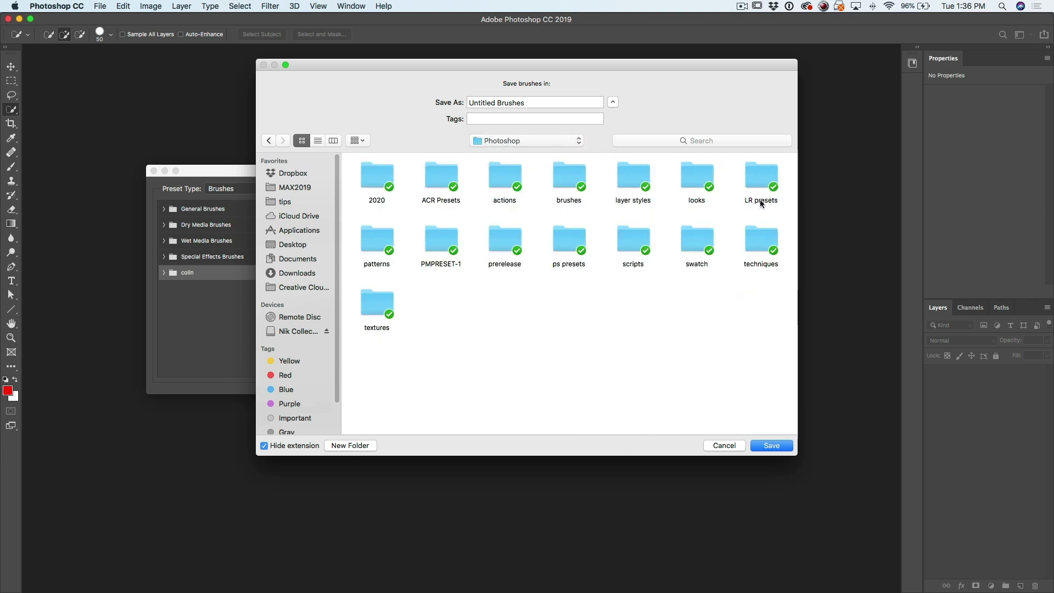
left_click(531, 141)
left_click(532, 141)
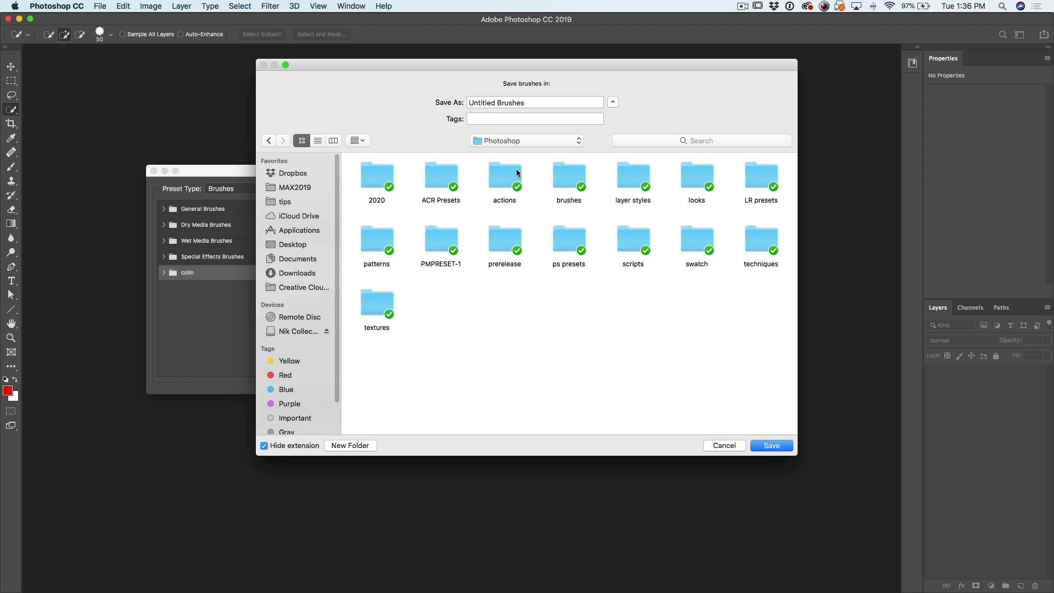
double_click(568, 177)
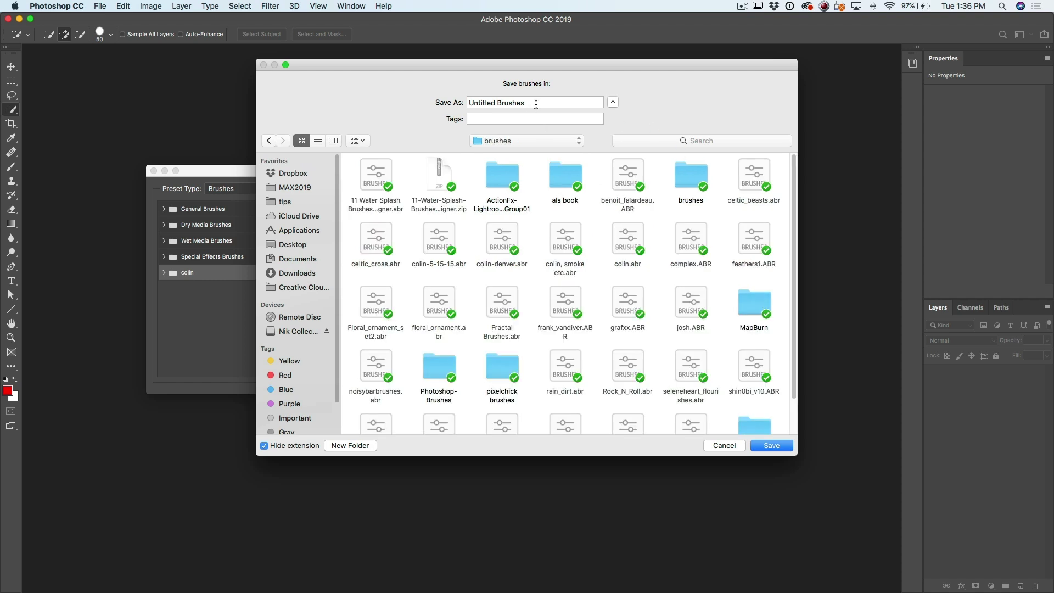
left_click_drag(536, 104, 459, 95)
type("colin2019")
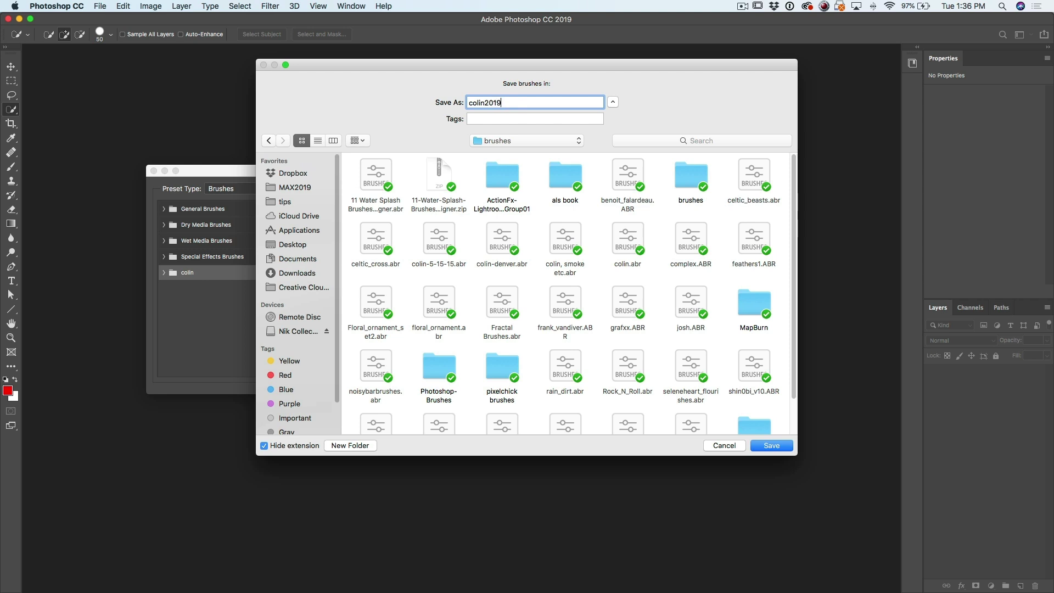
left_click(770, 444)
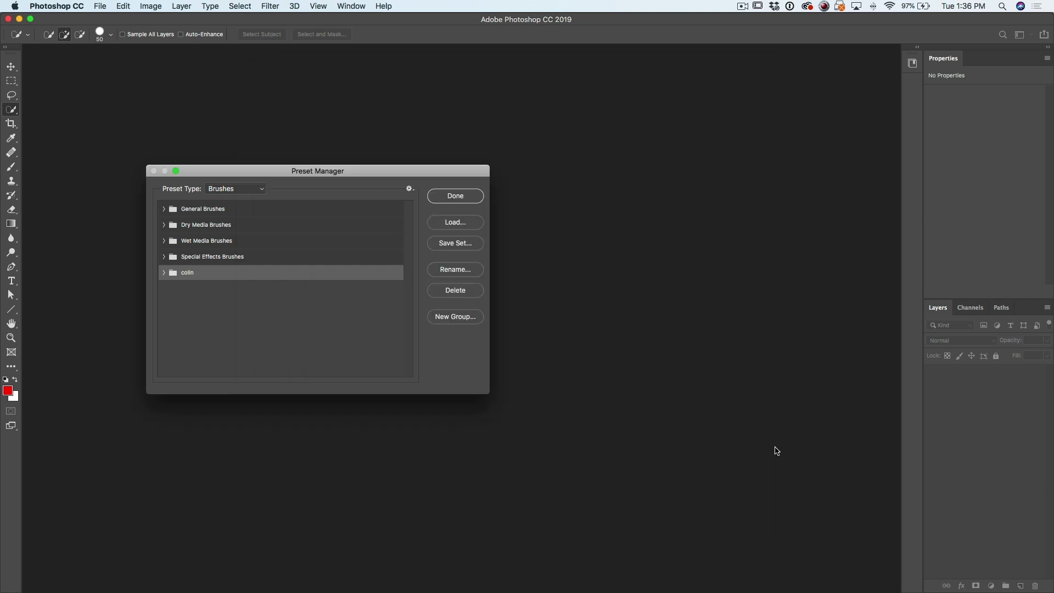
Examine the Styles presets and the full set of Custom Shapes presets in the Preset Manager
left_click(220, 189)
left_click(223, 216)
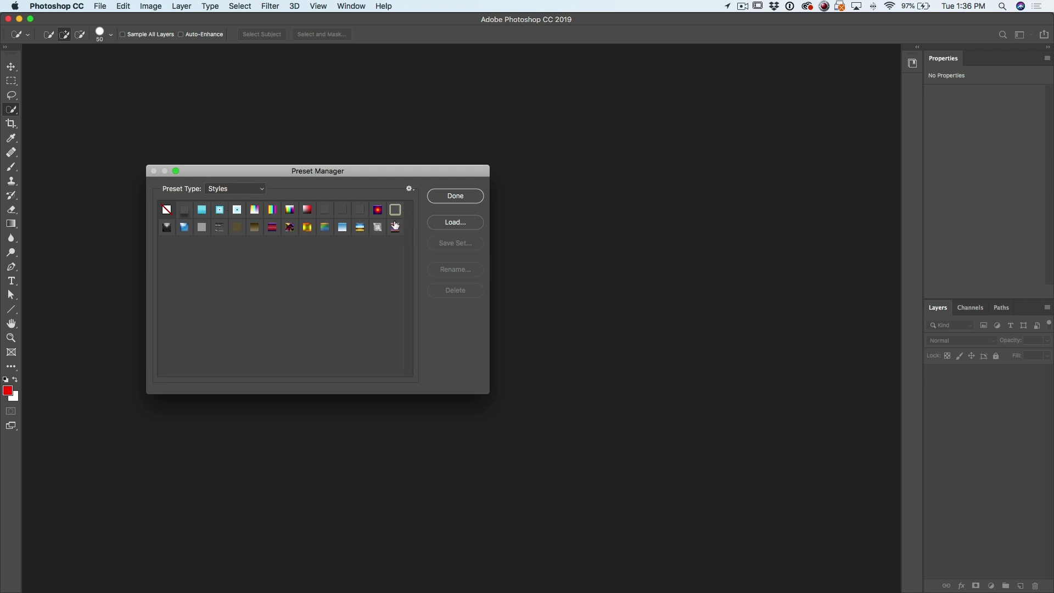
left_click(247, 189)
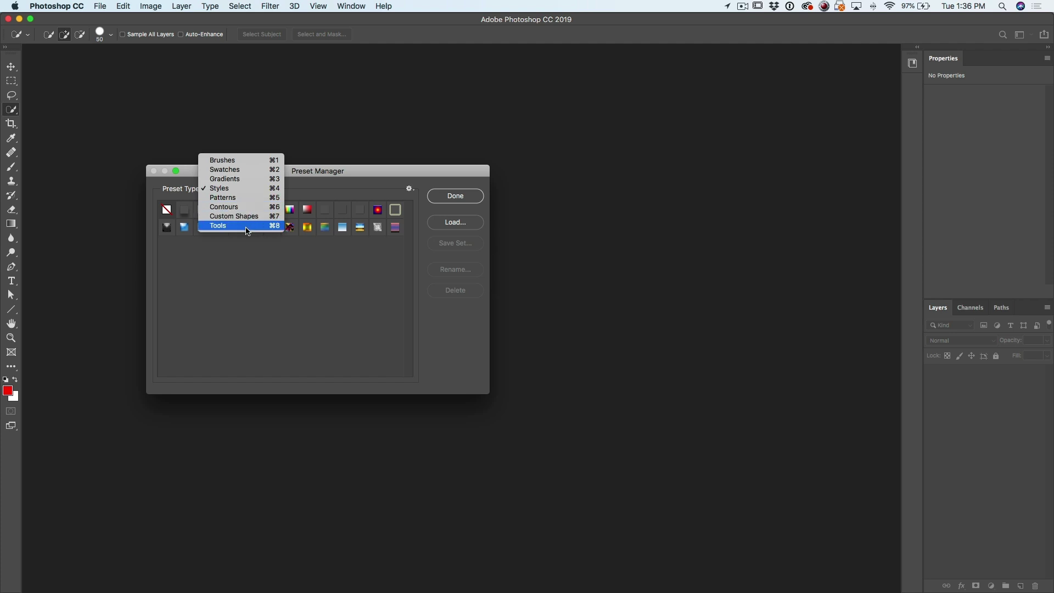
left_click(249, 218)
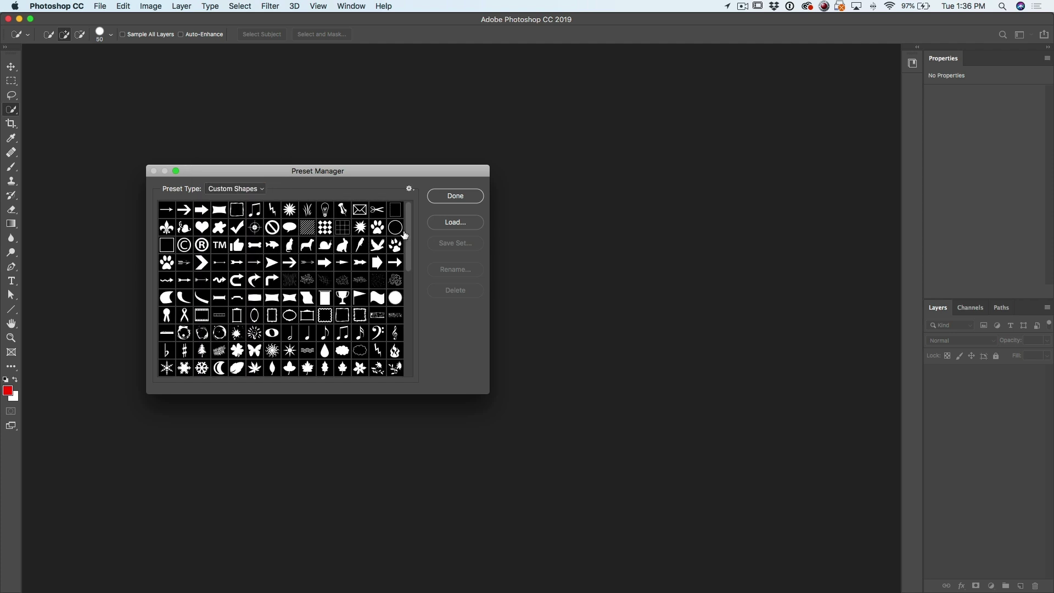
left_click_drag(411, 236, 413, 343)
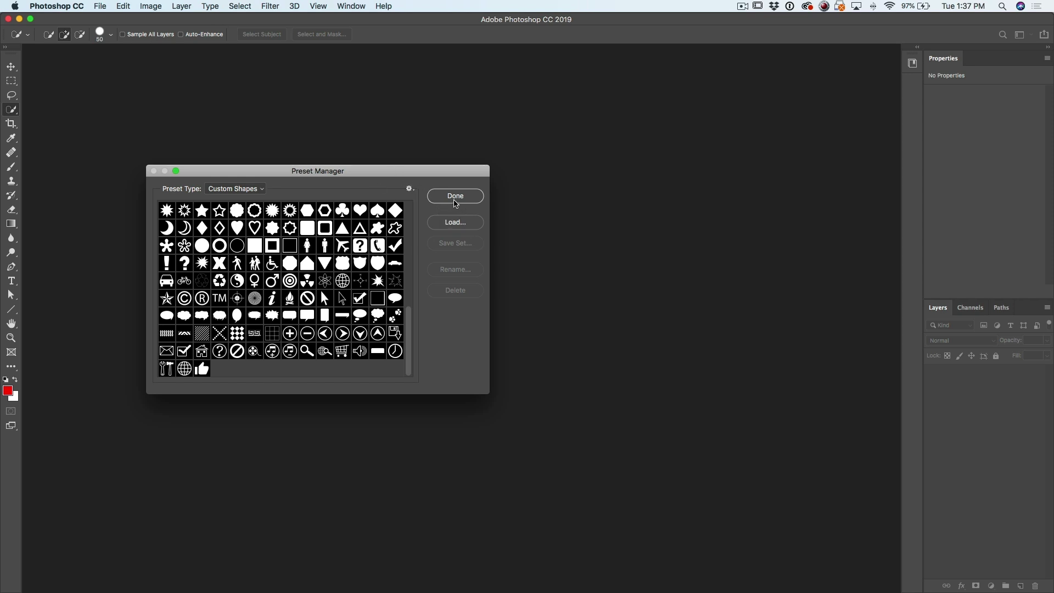
left_click(263, 188)
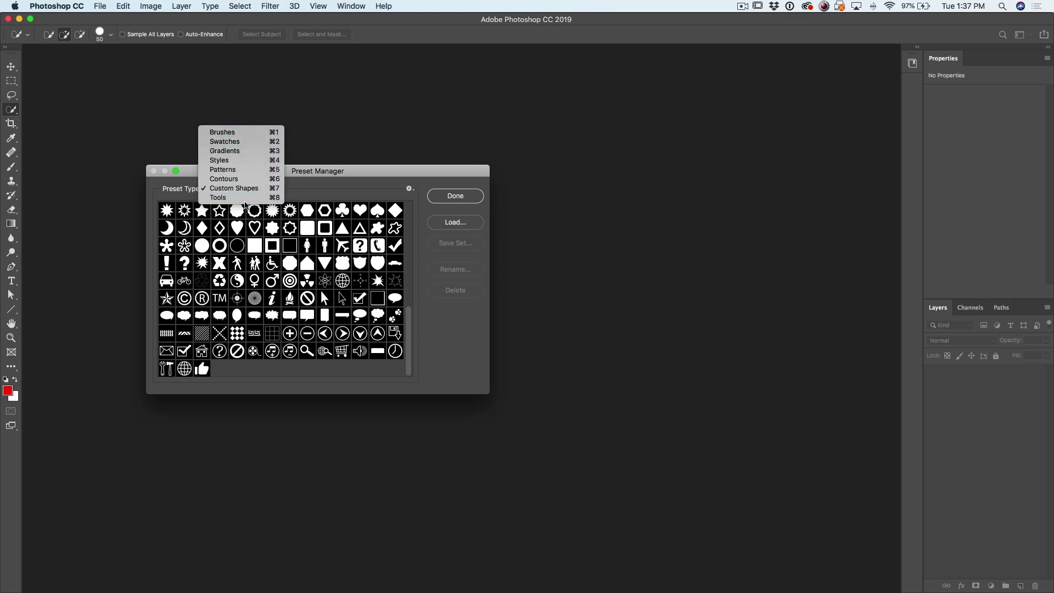
left_click(250, 208)
Switch to Photoshop 2020 and load the Legacy Patterns and More set into the pattern presets
key("super+Tab")
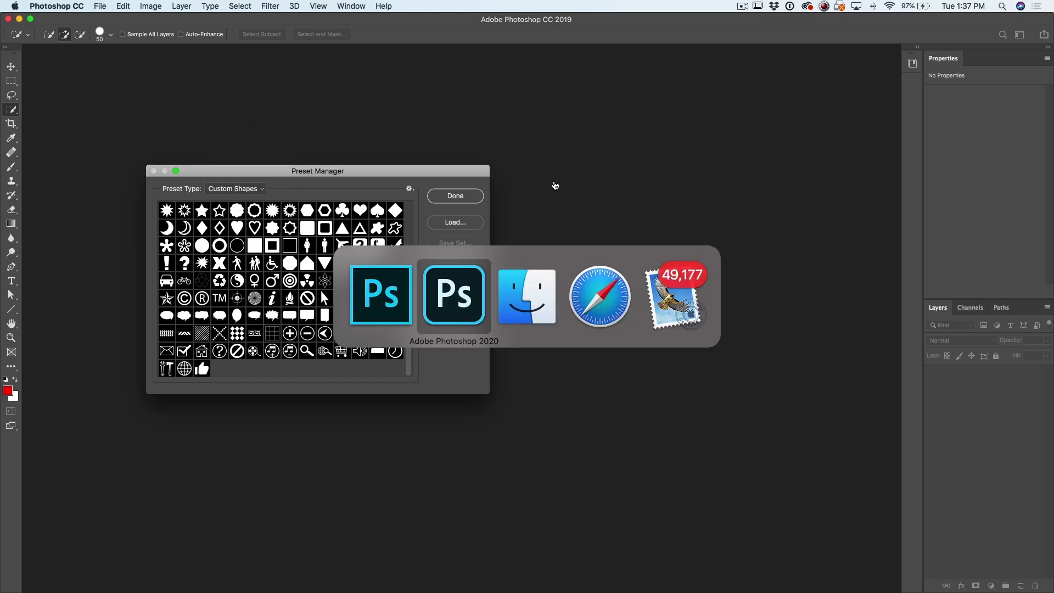
left_click(656, 60)
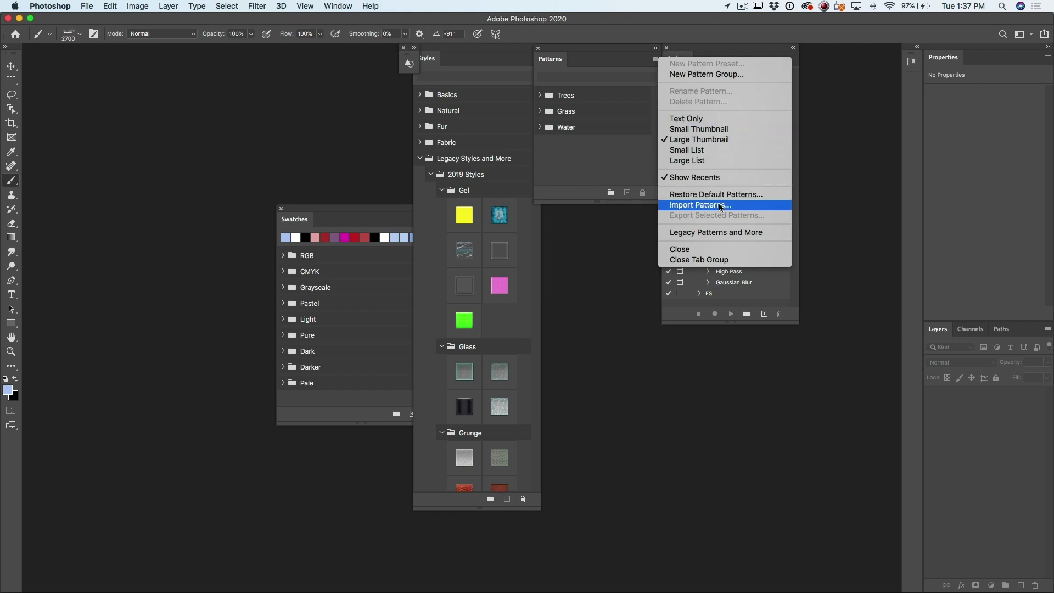
left_click(725, 234)
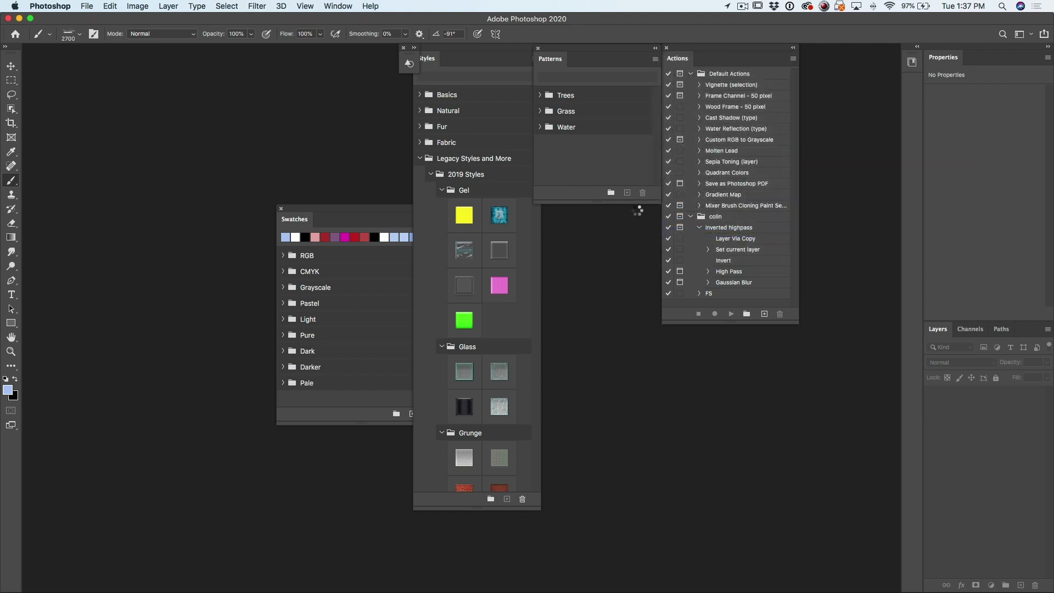
Enlarge the Patterns panel and expand Legacy Patterns and More, including 2019 Patterns, Legacy Patterns and the legacy default patterns folder
left_click(540, 143)
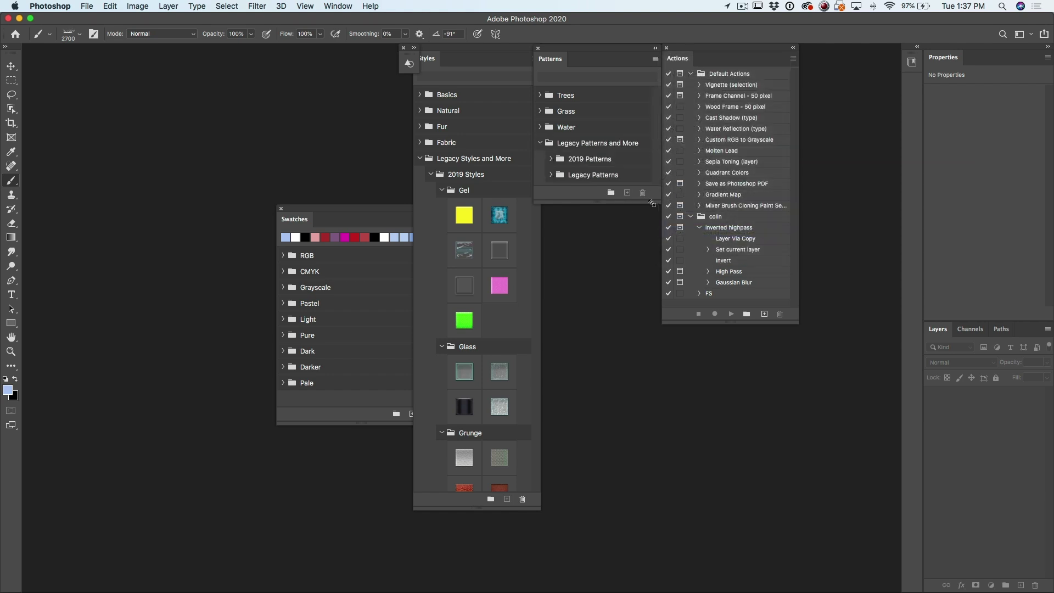
left_click_drag(652, 200, 652, 424)
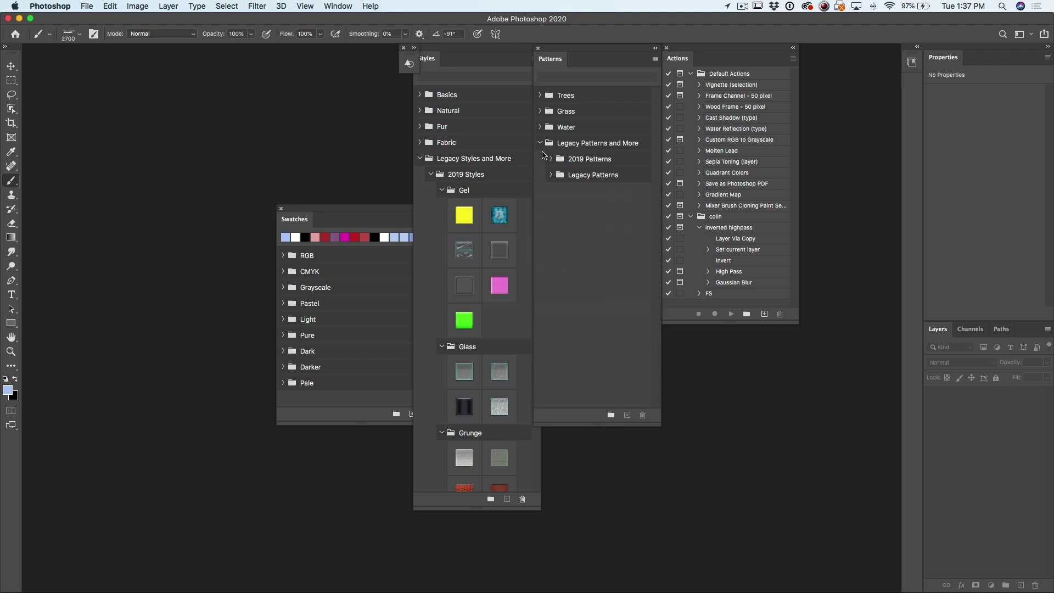
left_click(551, 159)
left_click(551, 255)
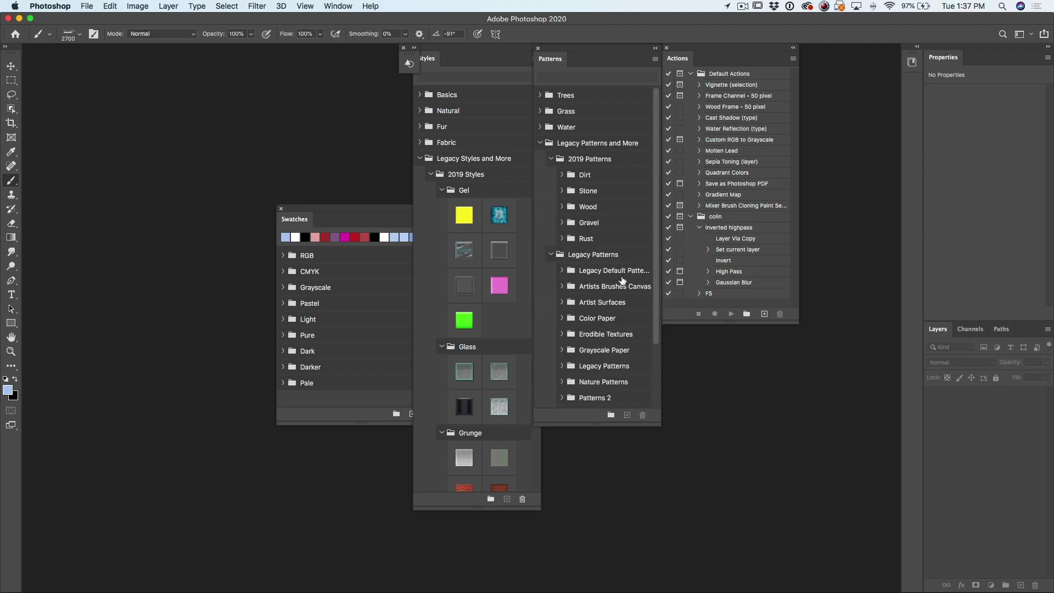
left_click(570, 275)
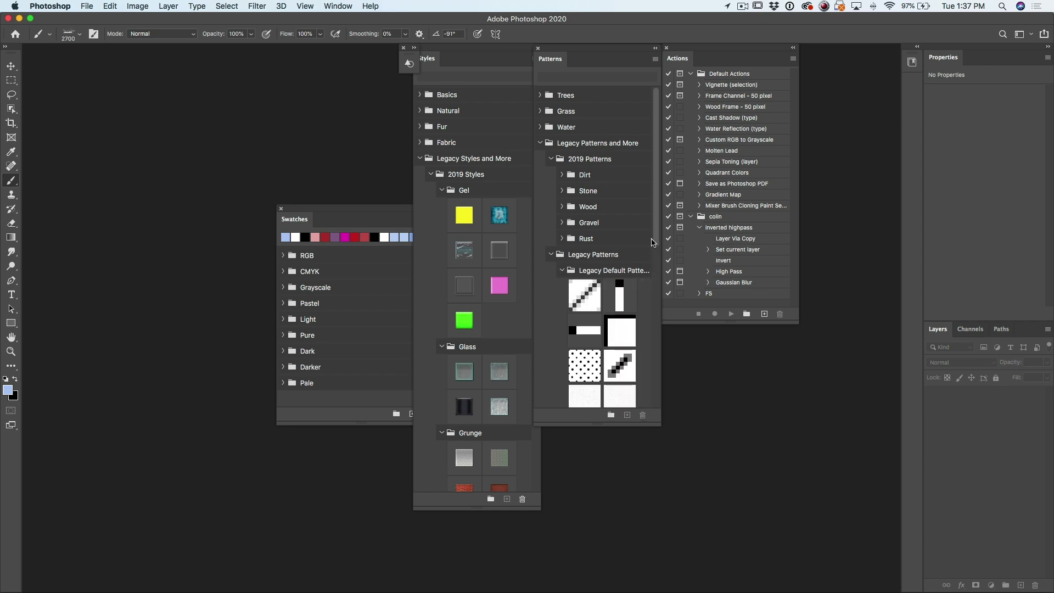
Select the first four patterns in the legacy default patterns folder of the Patterns panel
scroll(657, 242, "down", 1)
scroll(657, 242, "down", 8)
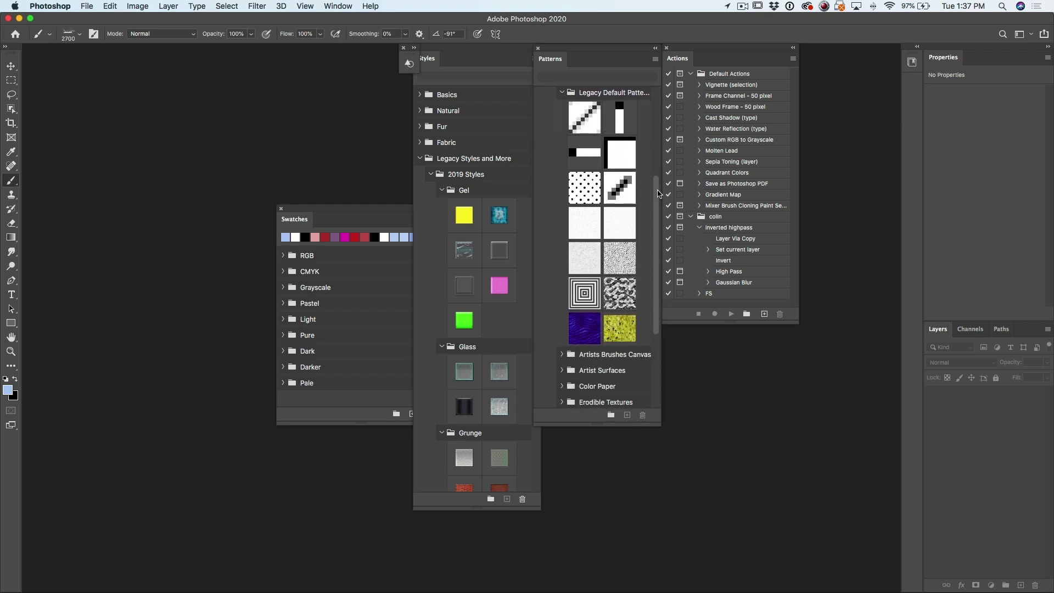
scroll(659, 195, "up", 4)
left_click(583, 202)
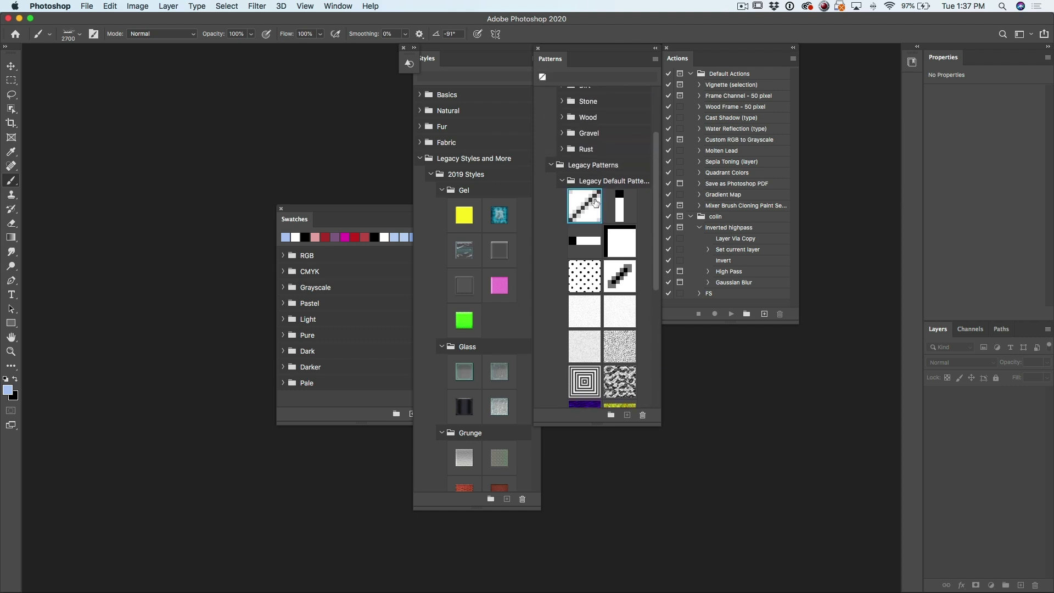
left_click(628, 237, "shift")
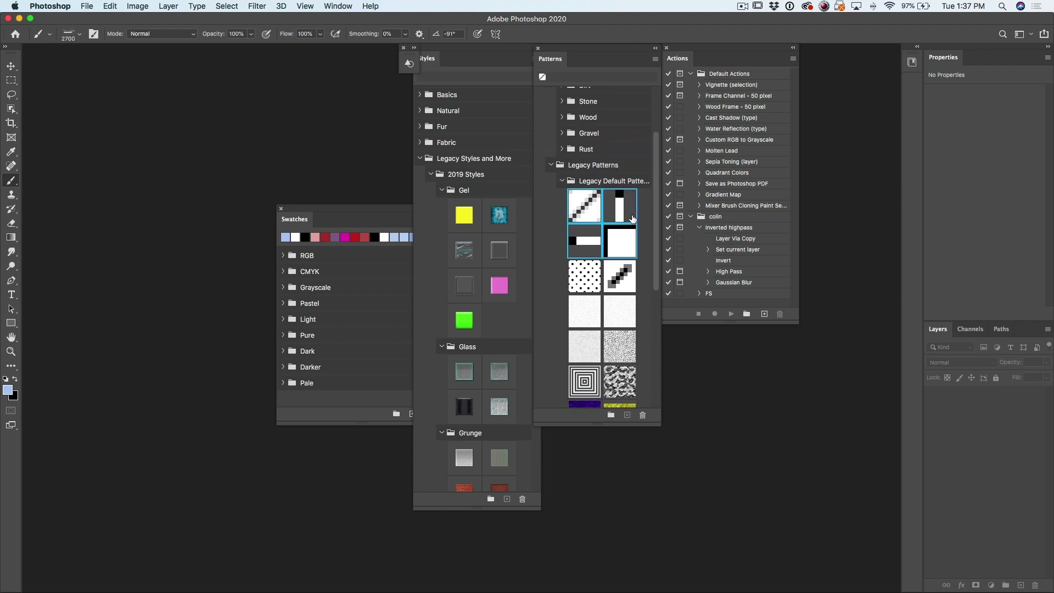
Export the selected patterns as miniset into the patterns folder of the Dropbox Photoshop folder
left_click(655, 60)
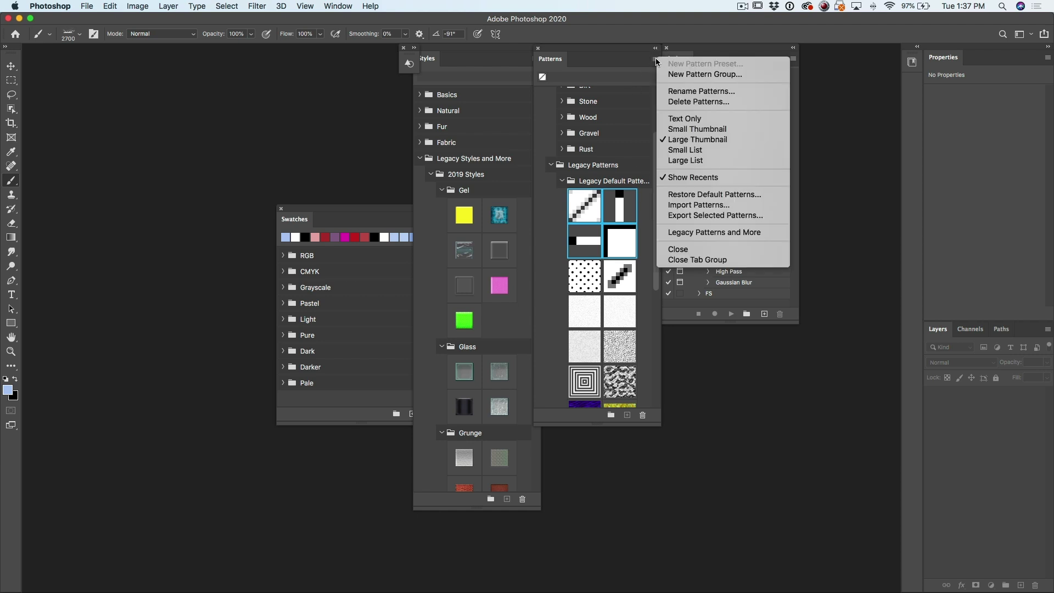
left_click(739, 215)
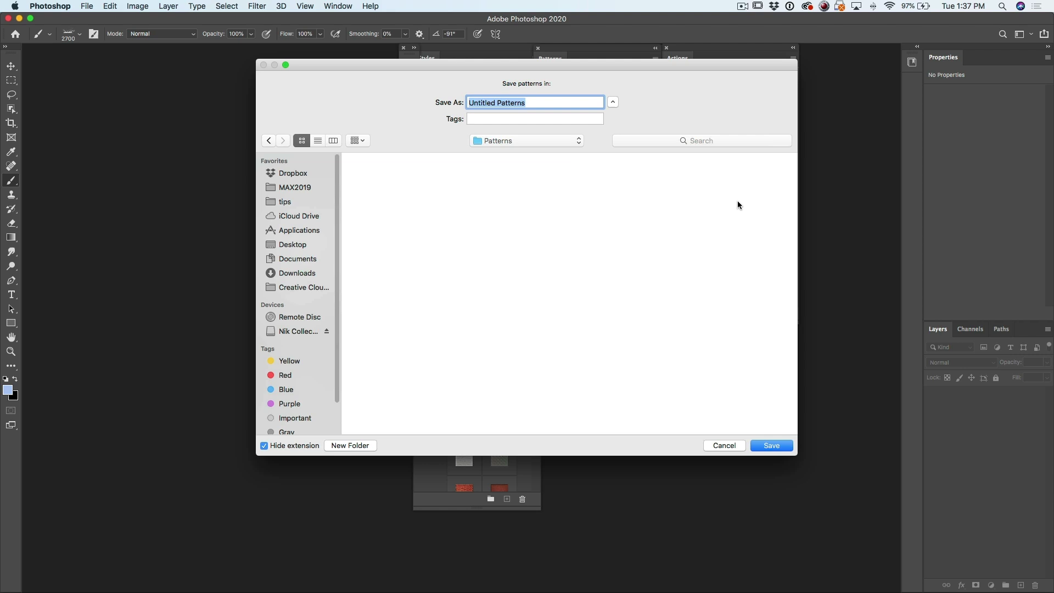
left_click(543, 144)
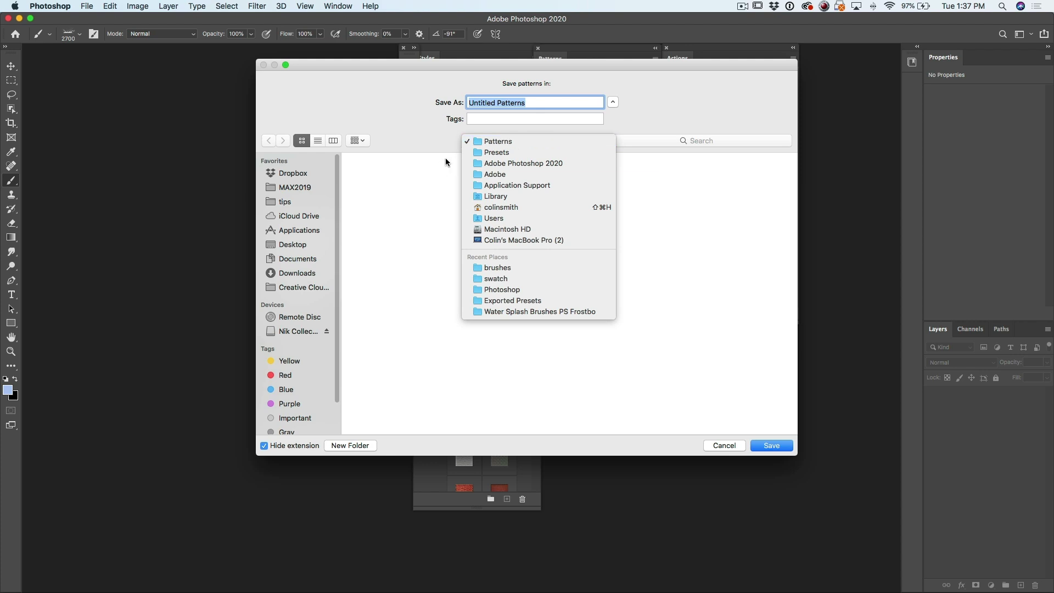
left_click(452, 139)
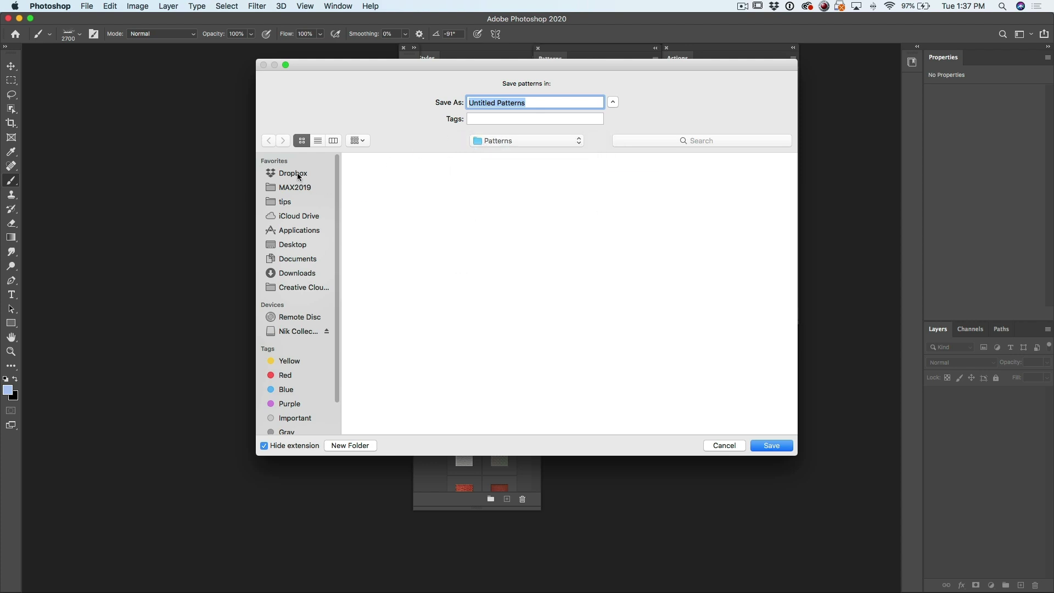
left_click(298, 172)
left_click(533, 144)
left_click(535, 138)
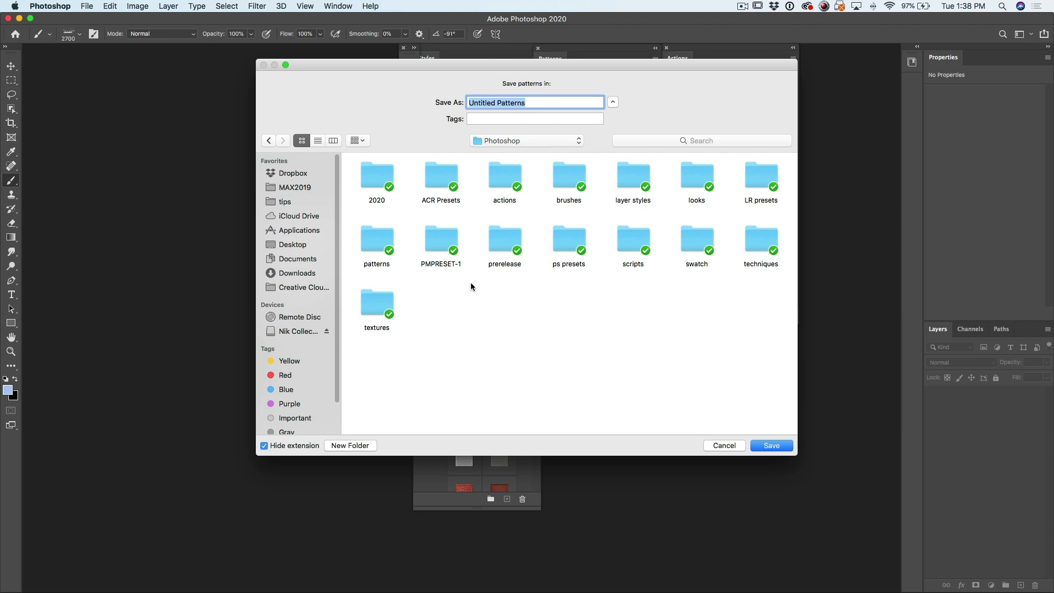
double_click(387, 236)
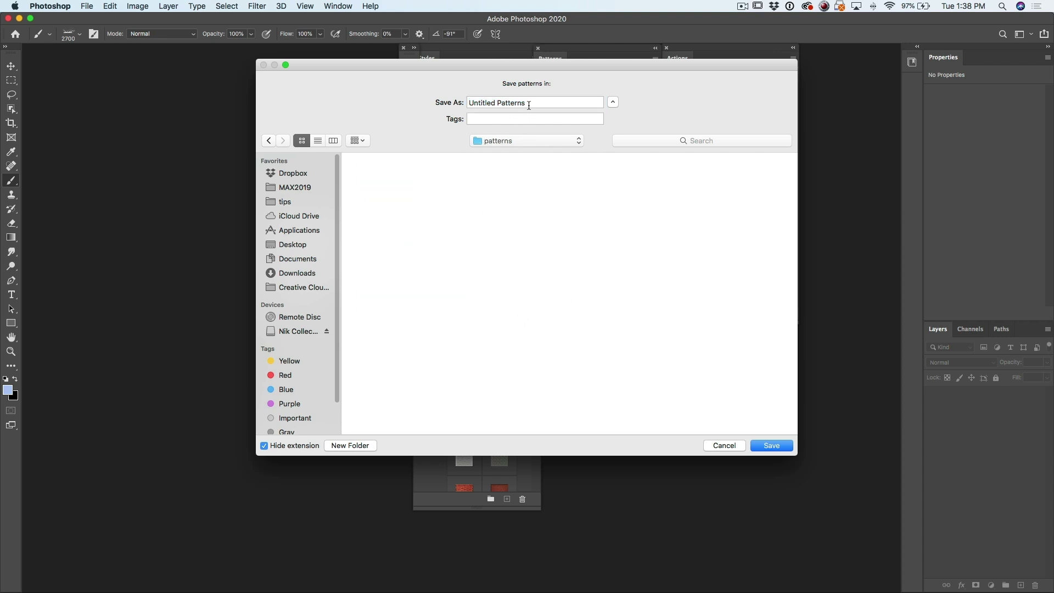
key("Tab")
type("min")
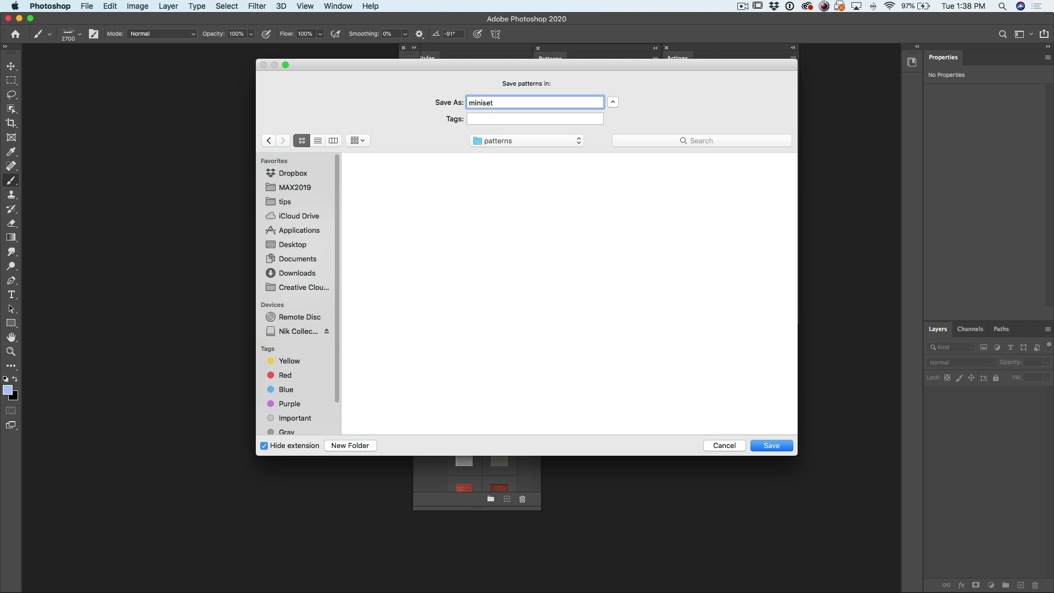
left_click(758, 445)
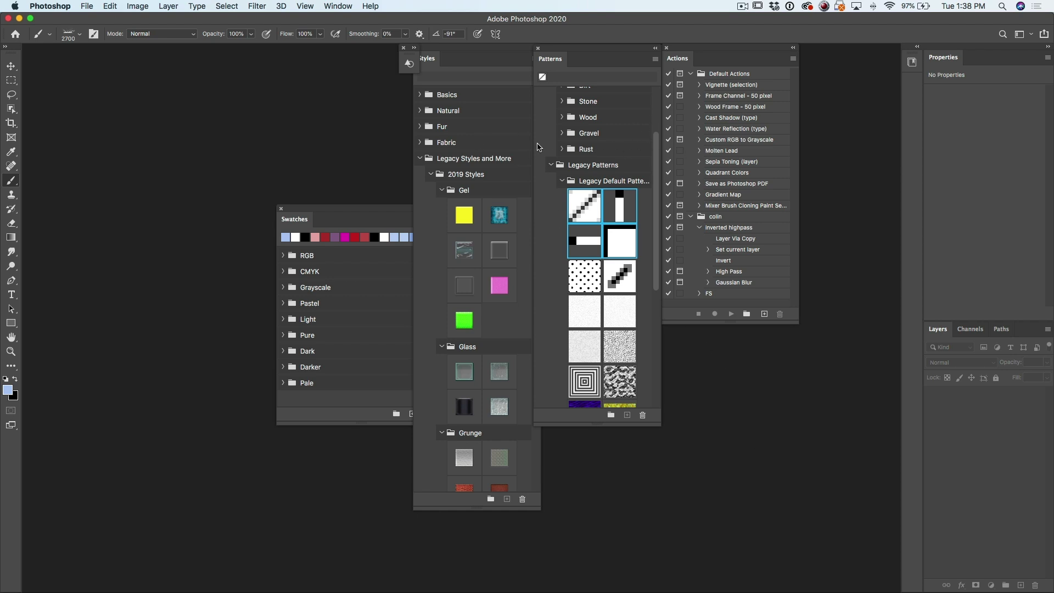
Switch to Photoshop CC 2019 and close the Preset Manager
key("super+Tab")
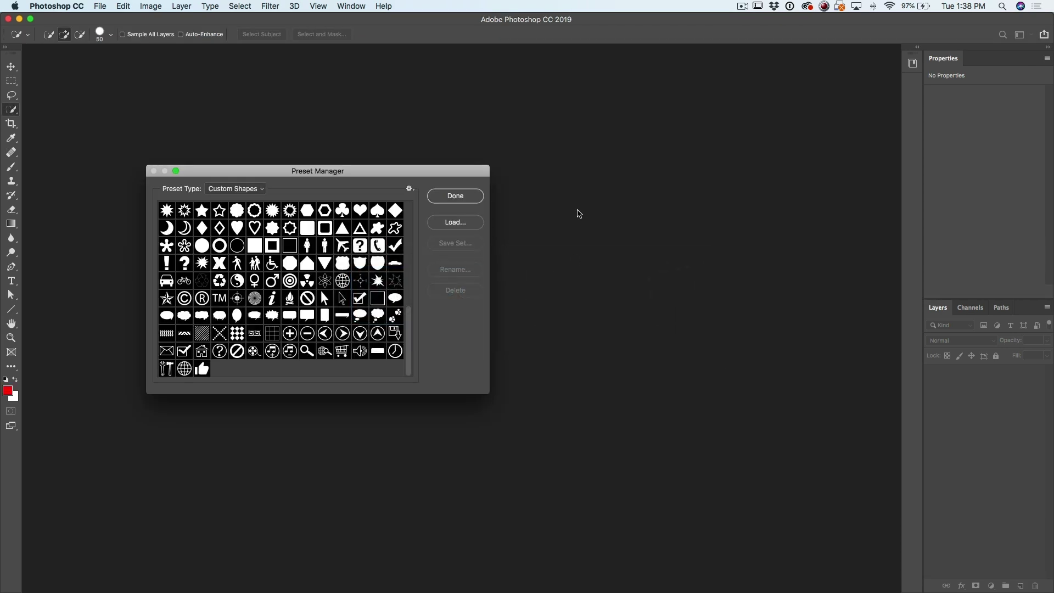
left_click(468, 199)
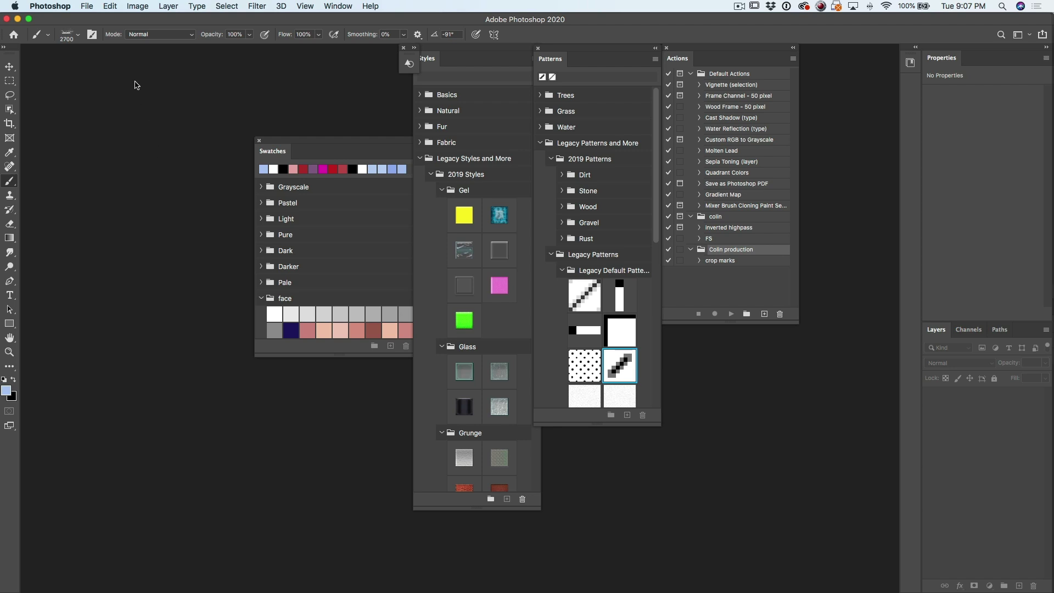
In Photoshop 2020, open Export/Import Presets and add all of the guides, styles and workspaces presets to the export list
left_click(115, 6)
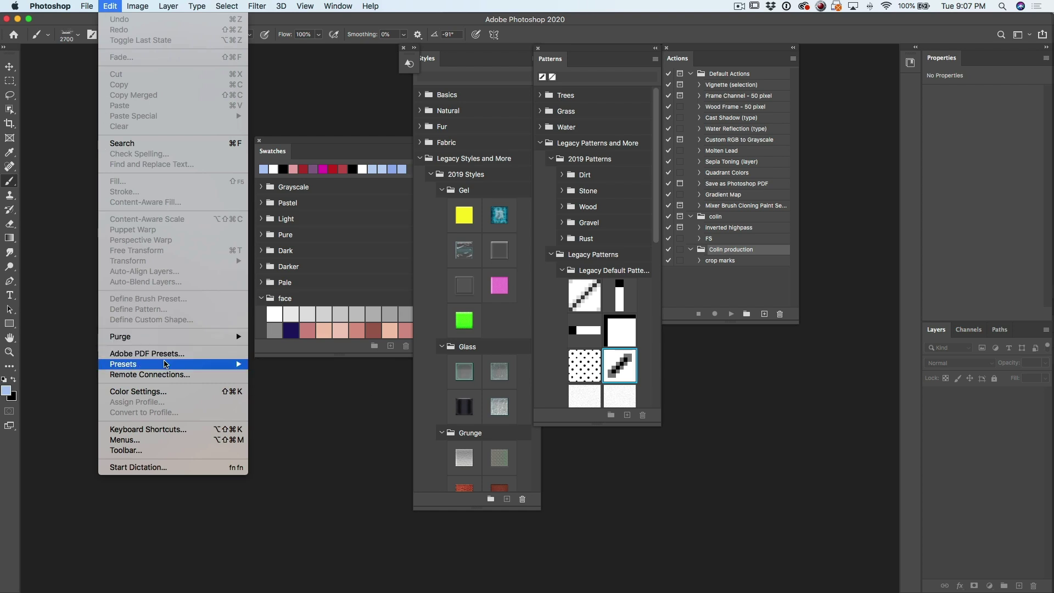
mouse_move(165, 363)
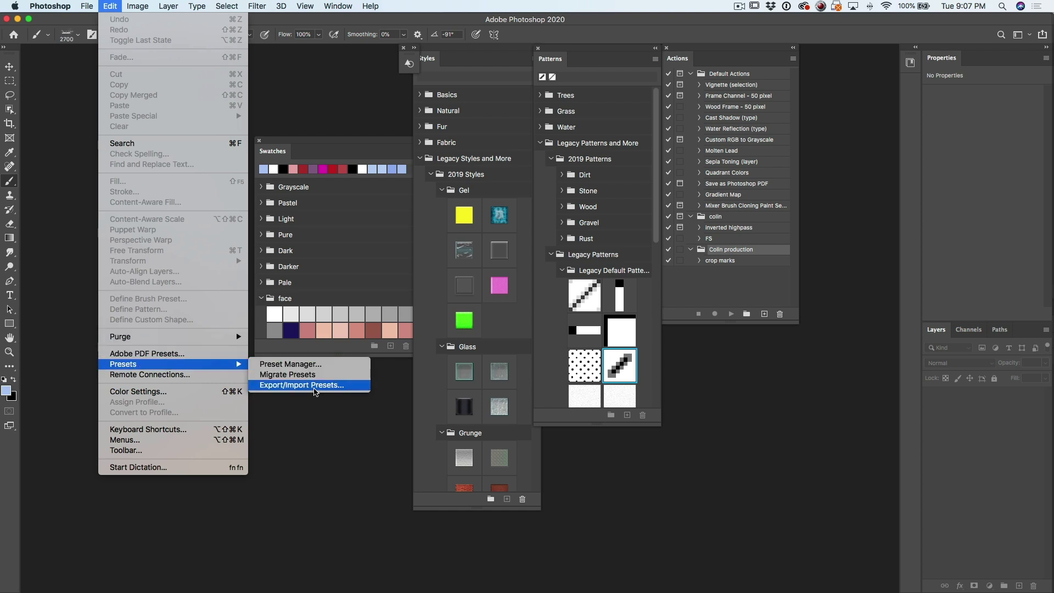
left_click(315, 386)
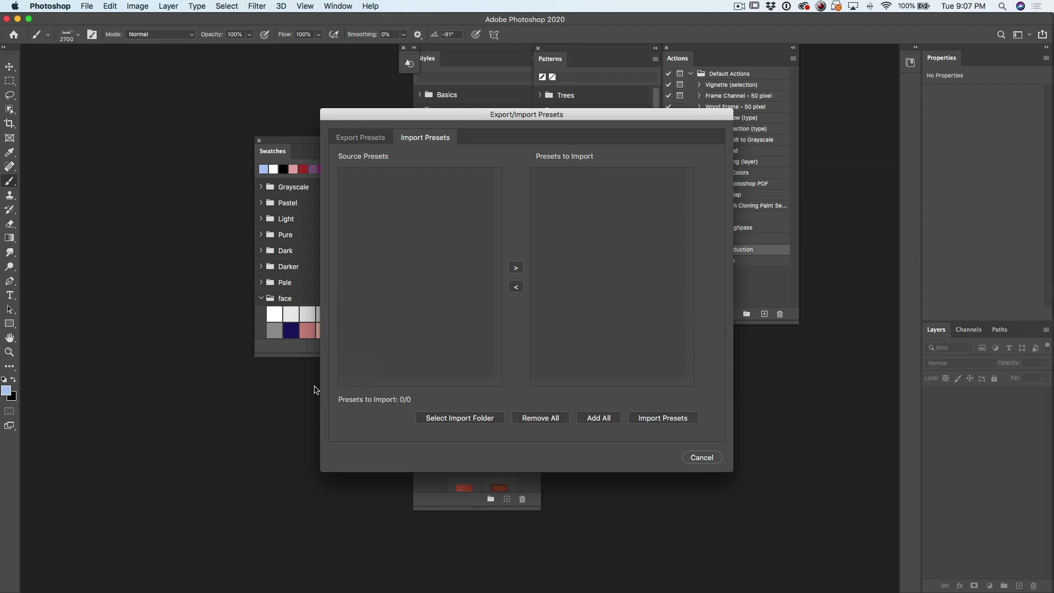
left_click(363, 139)
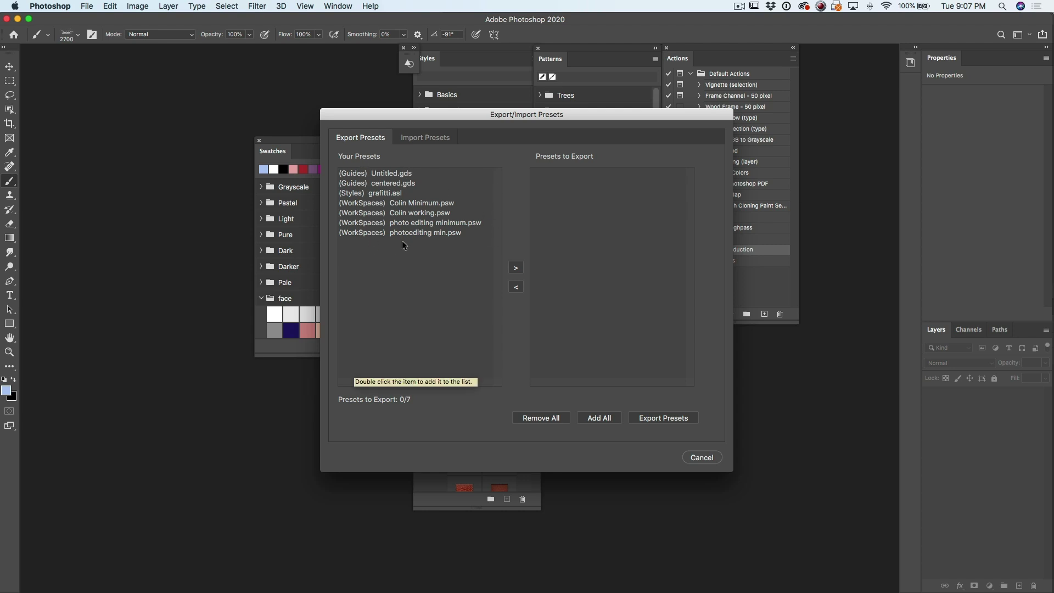
left_click(385, 183)
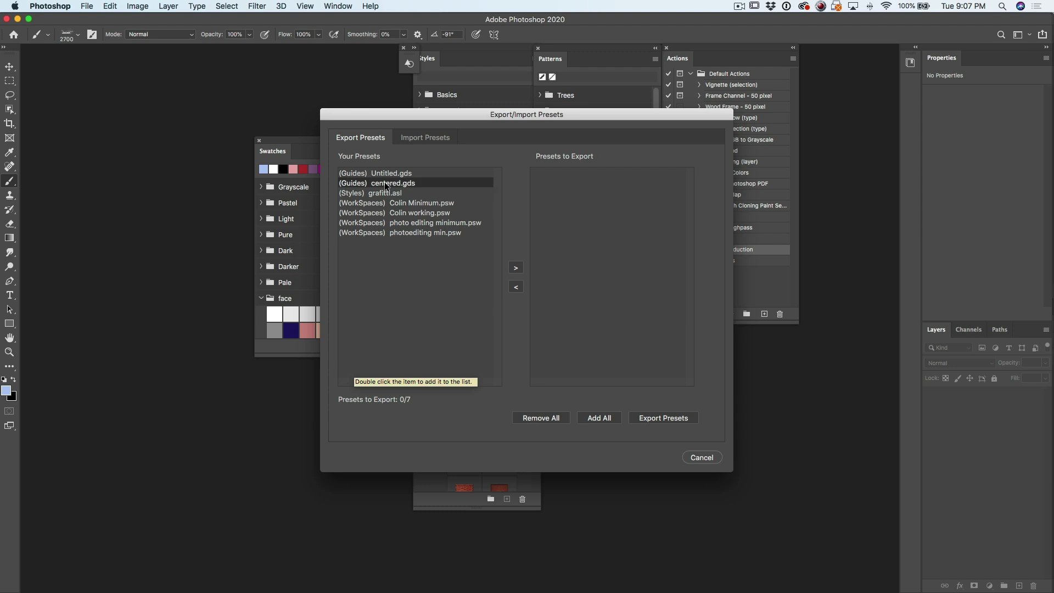
left_click(516, 269)
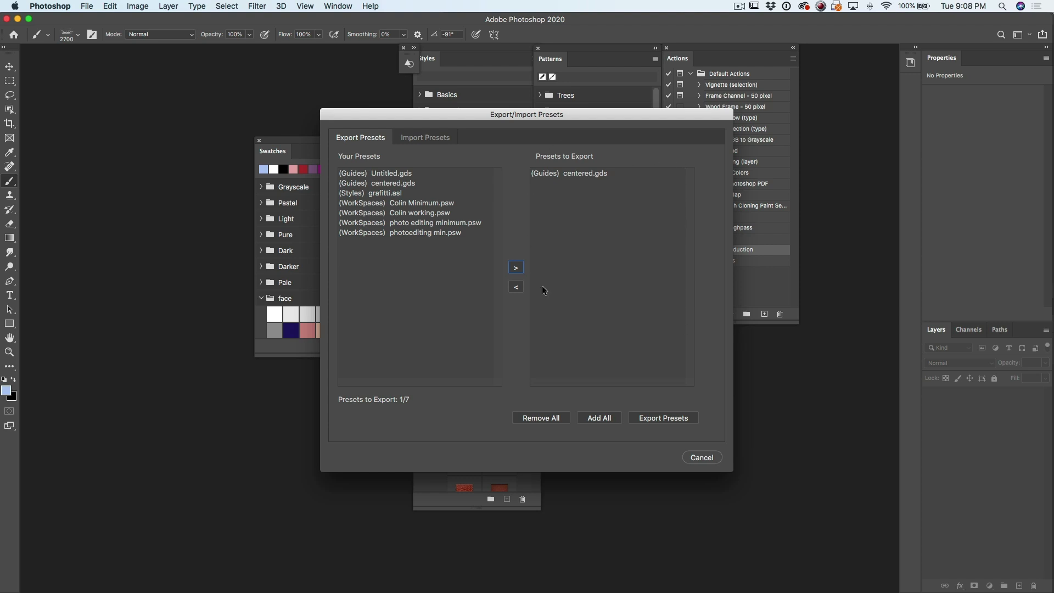
left_click(607, 417)
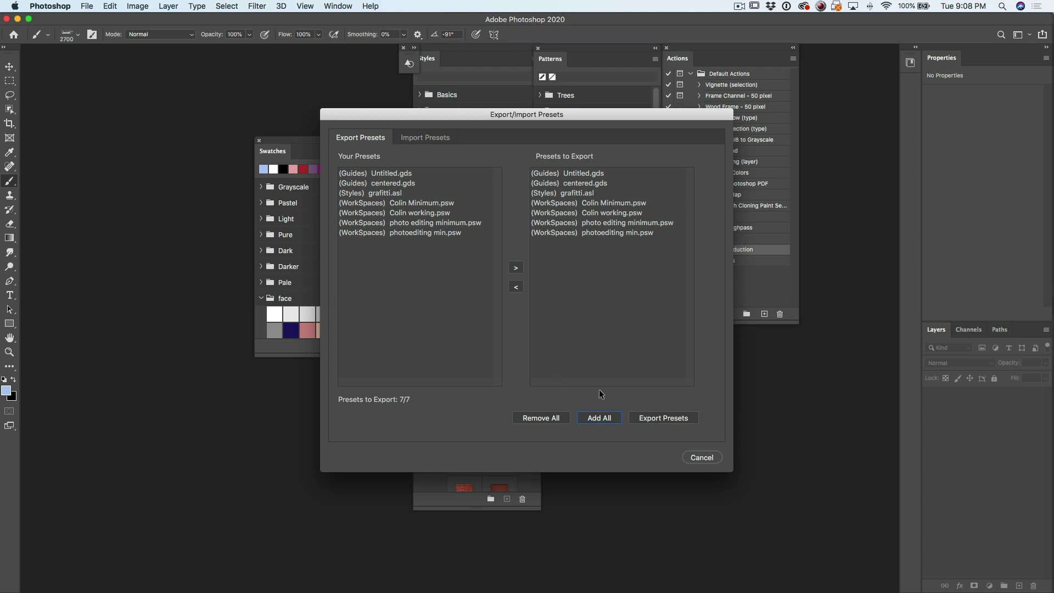
Export the listed presets to a new folder named testing presets inside the Dropbox Photoshop folder
left_click(671, 417)
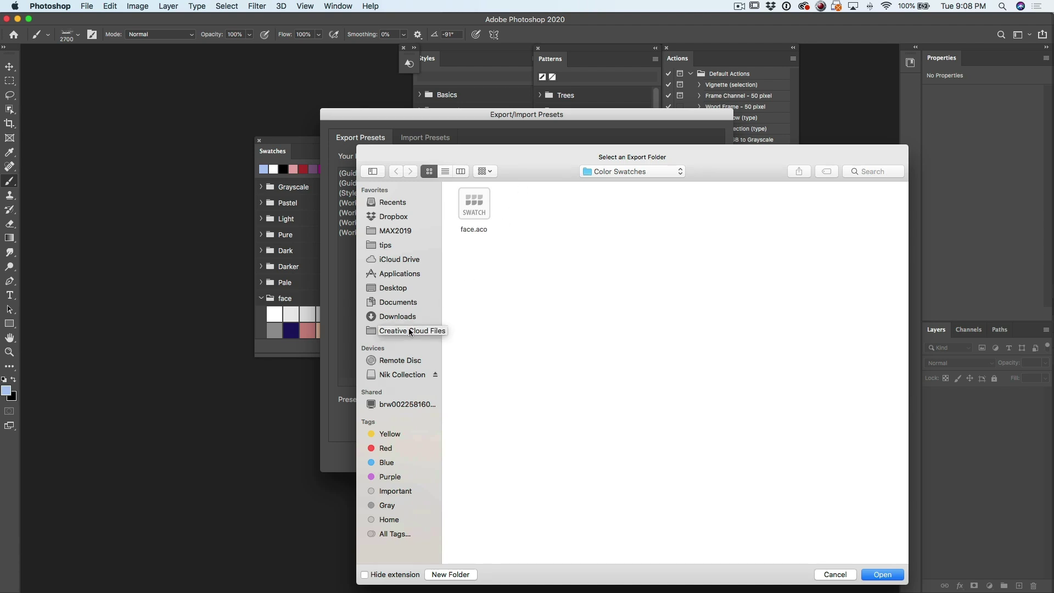
left_click(625, 171)
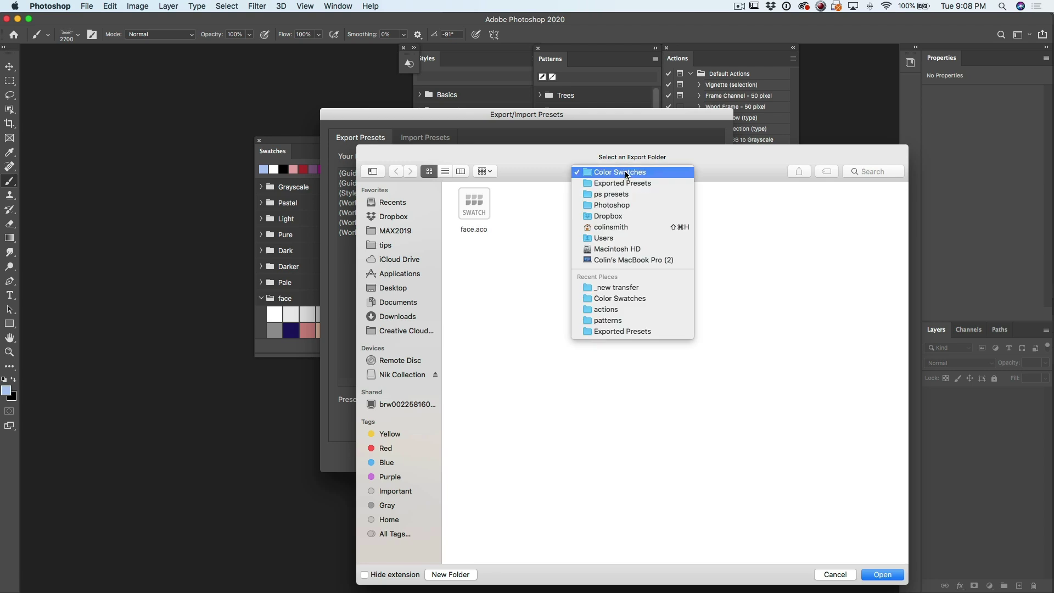
left_click(626, 205)
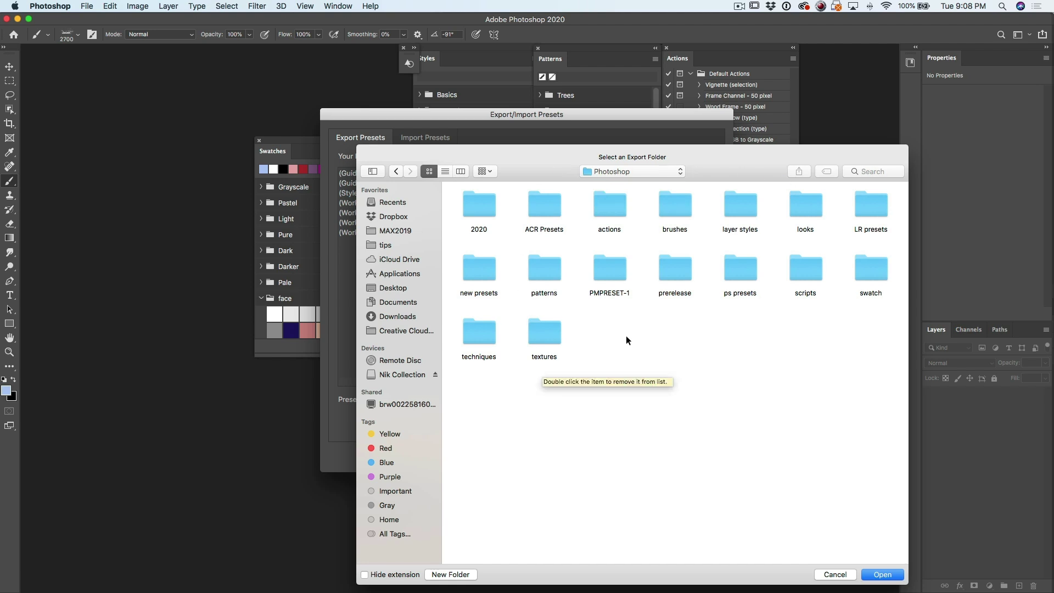
left_click(450, 574)
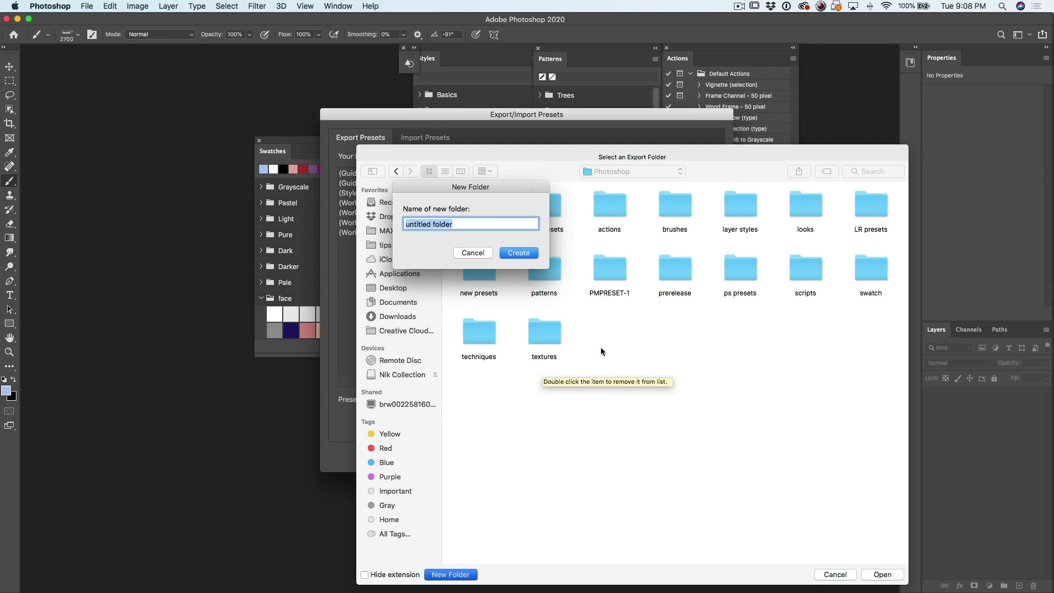
type("testing presets")
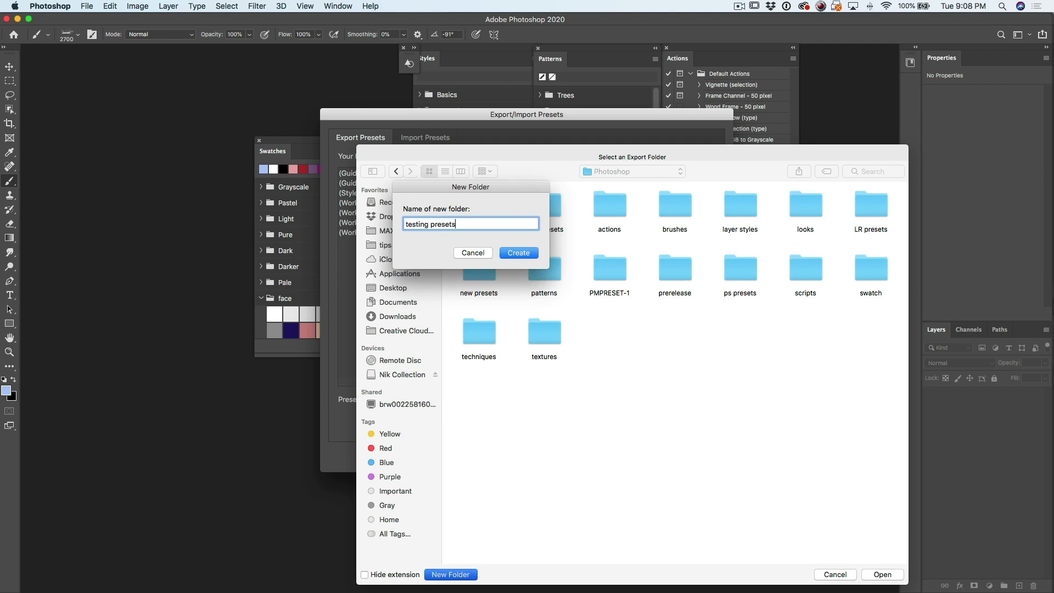
left_click(521, 253)
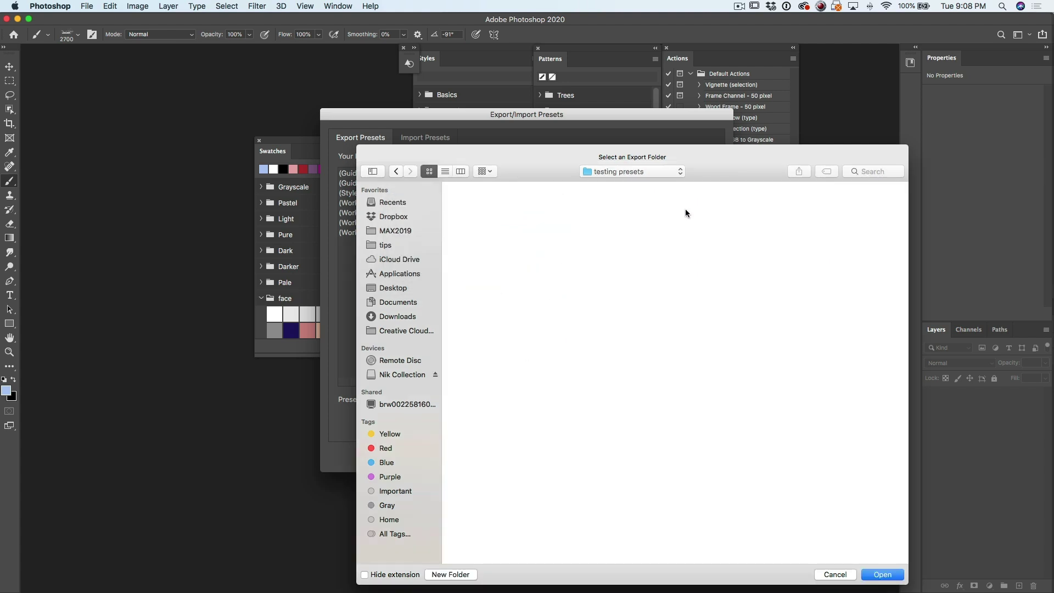
left_click(881, 575)
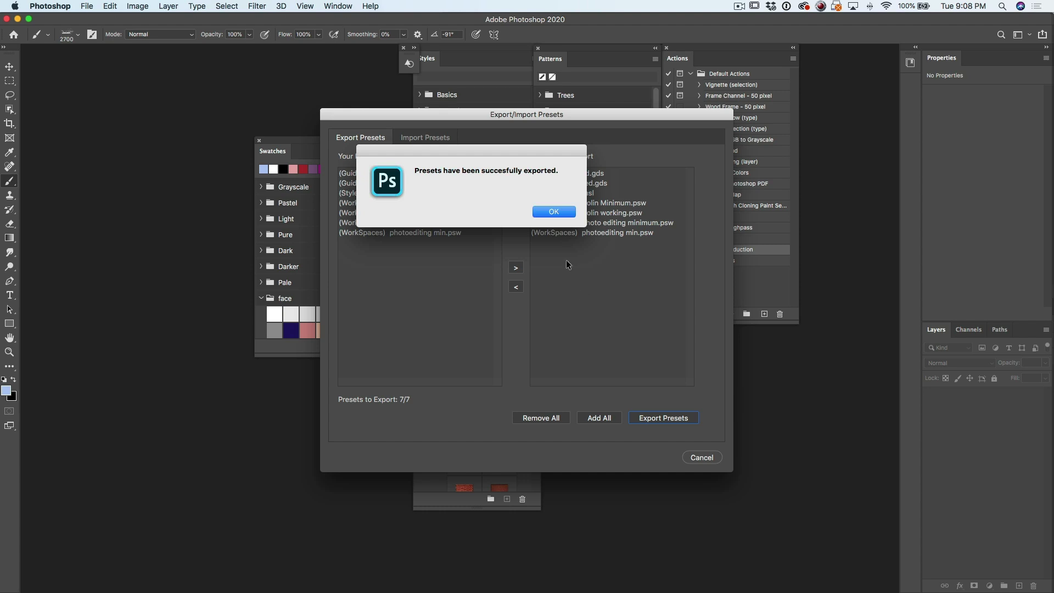
left_click(558, 214)
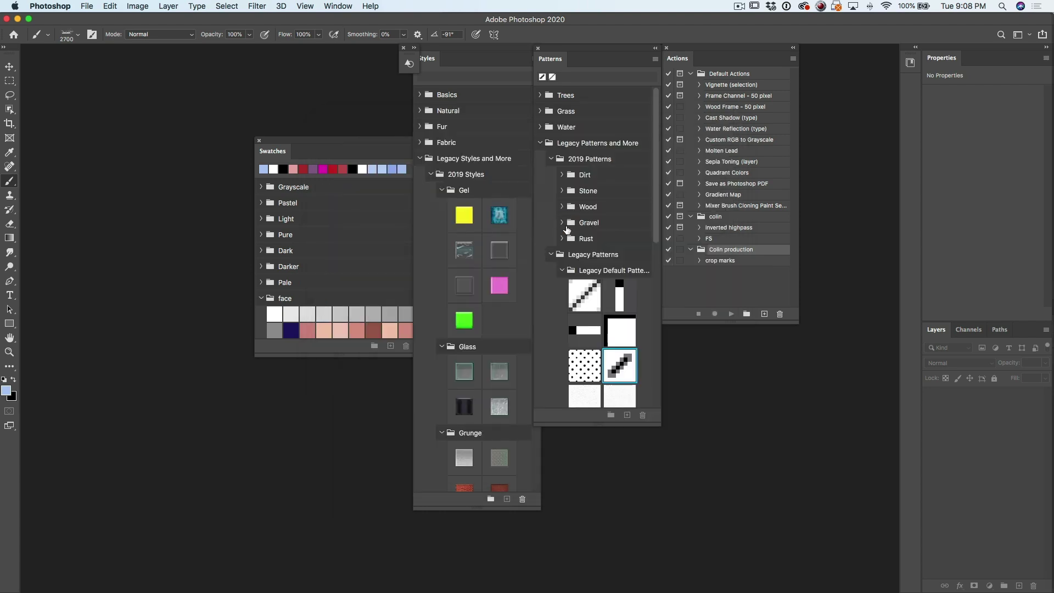
Switch to Finder and examine the exported Guides and WorkSpaces folders inside testing presets
left_click(39, 588)
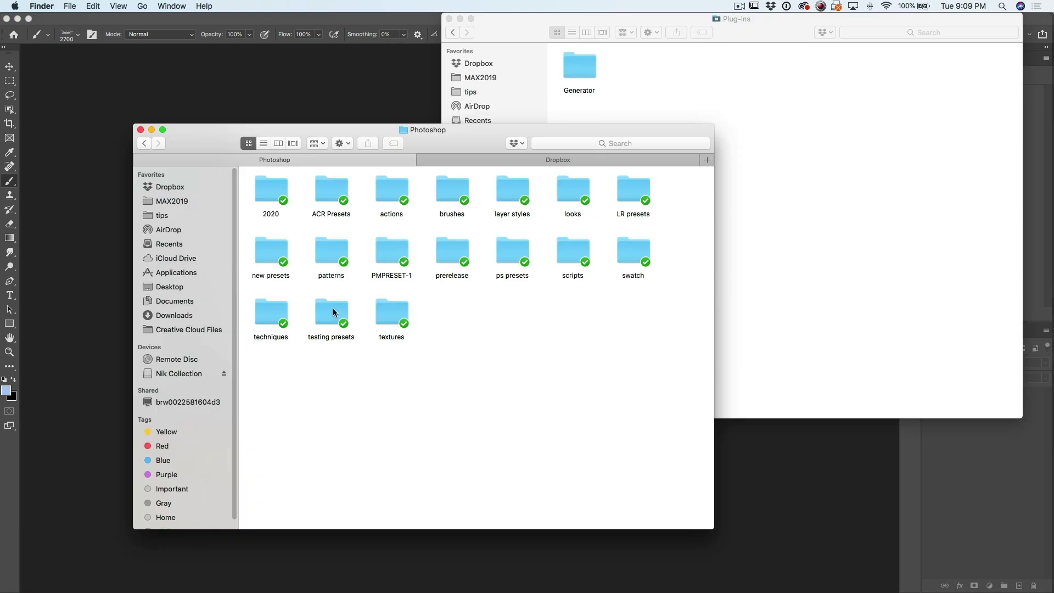
double_click(332, 308)
double_click(275, 186)
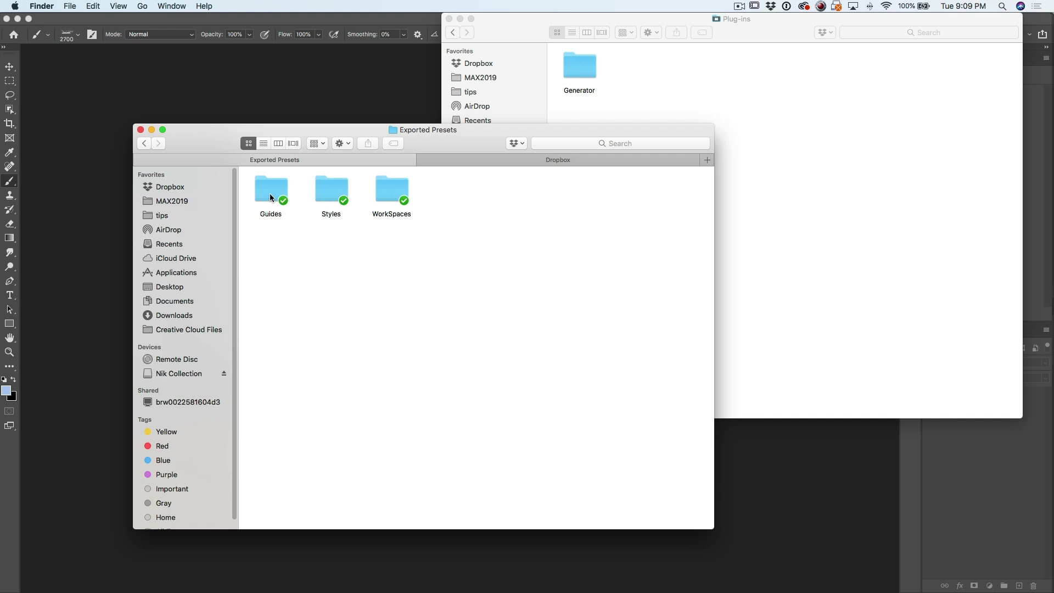
double_click(275, 185)
left_click(146, 145)
left_click(384, 191)
double_click(383, 190)
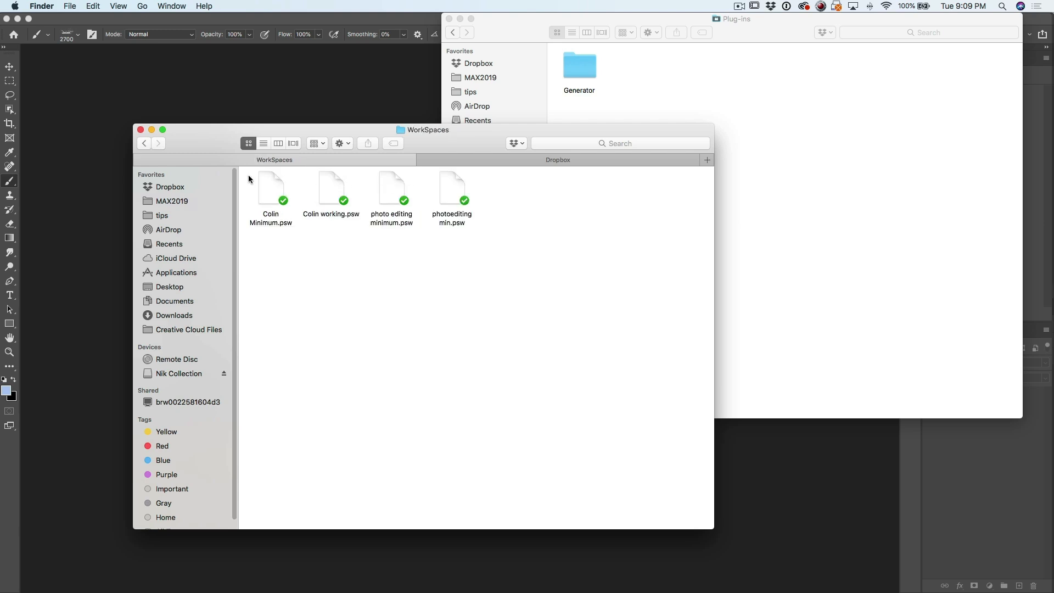
left_click(145, 142)
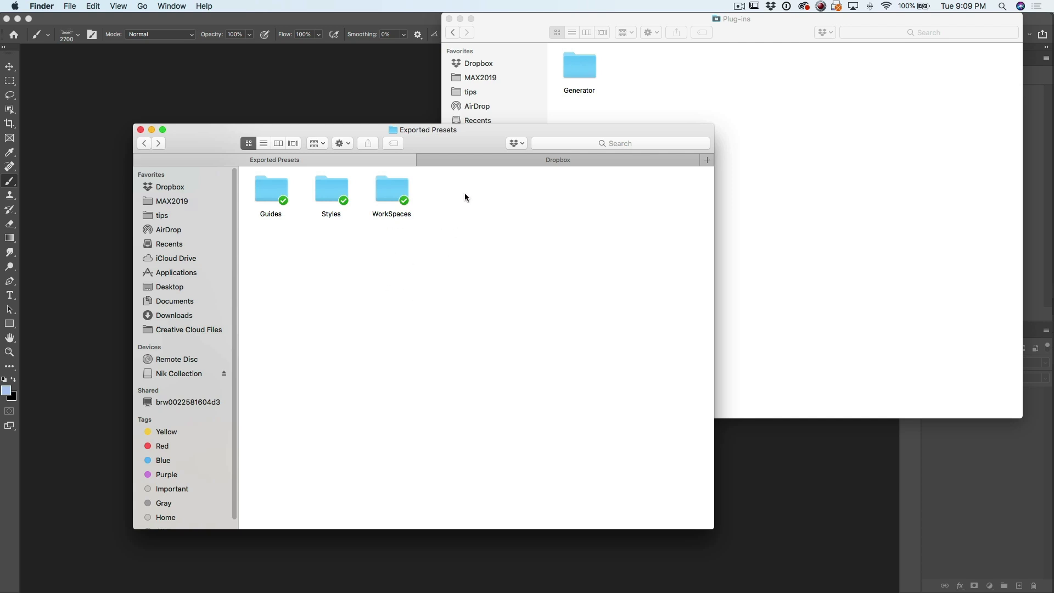
Return to the Photoshop folder and examine the Exported Presets in ps presets, including the Curves folder
left_click(144, 143)
left_click(145, 143)
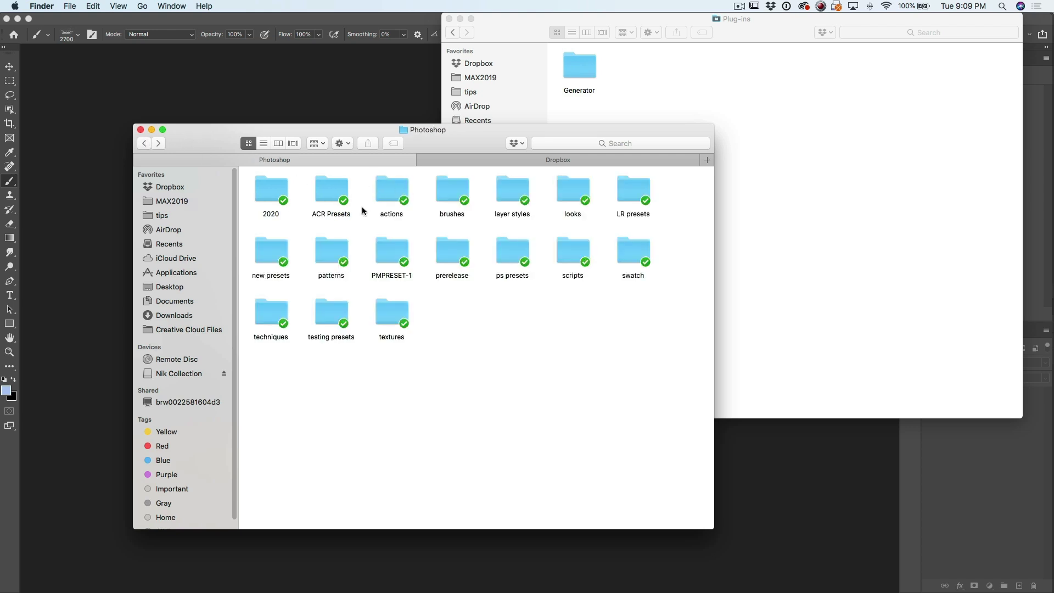
double_click(510, 254)
double_click(265, 189)
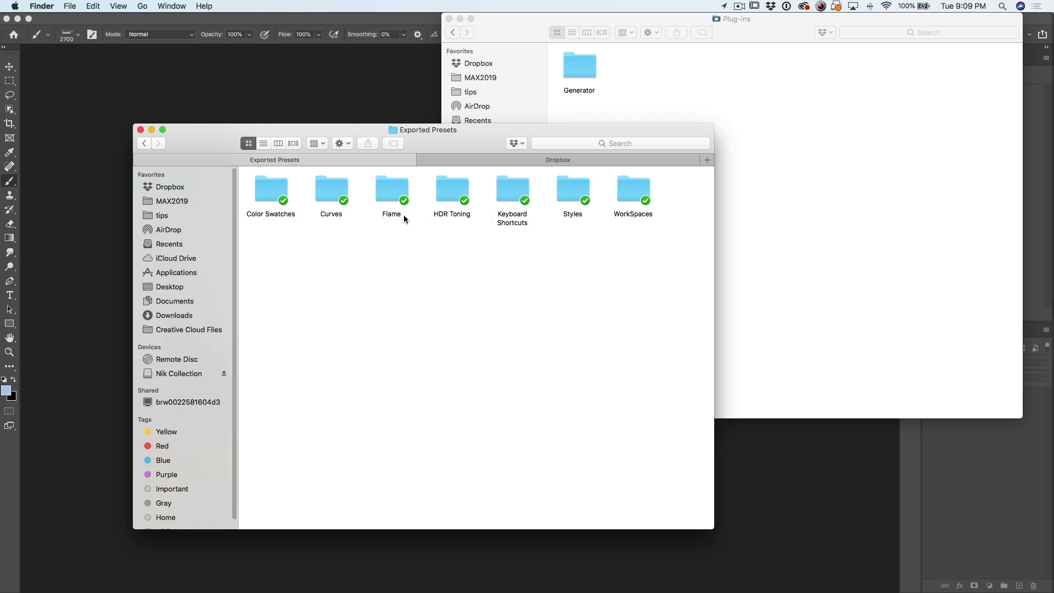
double_click(336, 194)
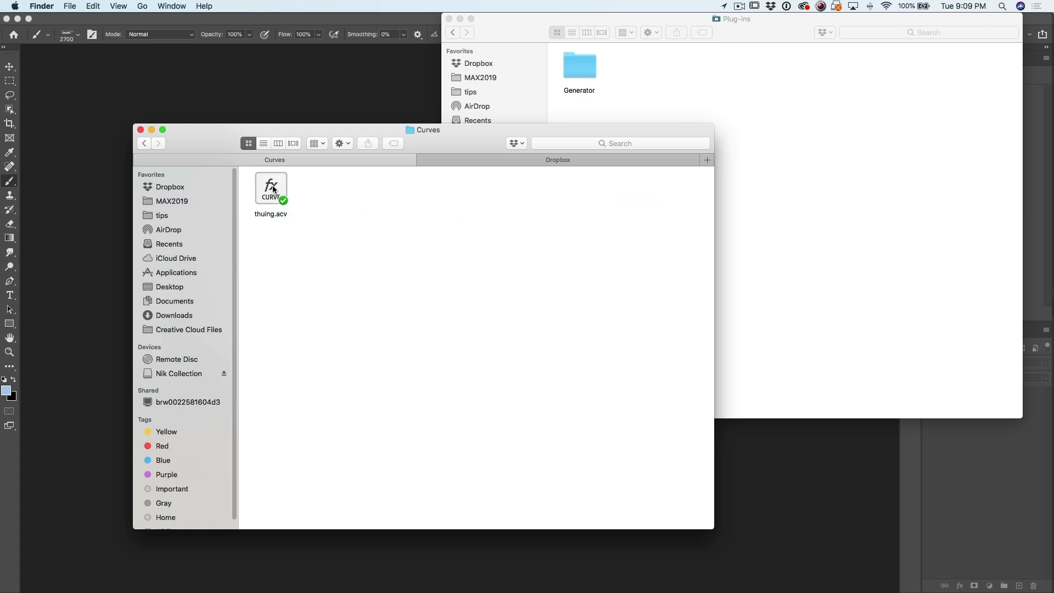
Switch to Photoshop 2020, open Export/Import Presets and check the presets available for export before returning to the import side
left_click(271, 189)
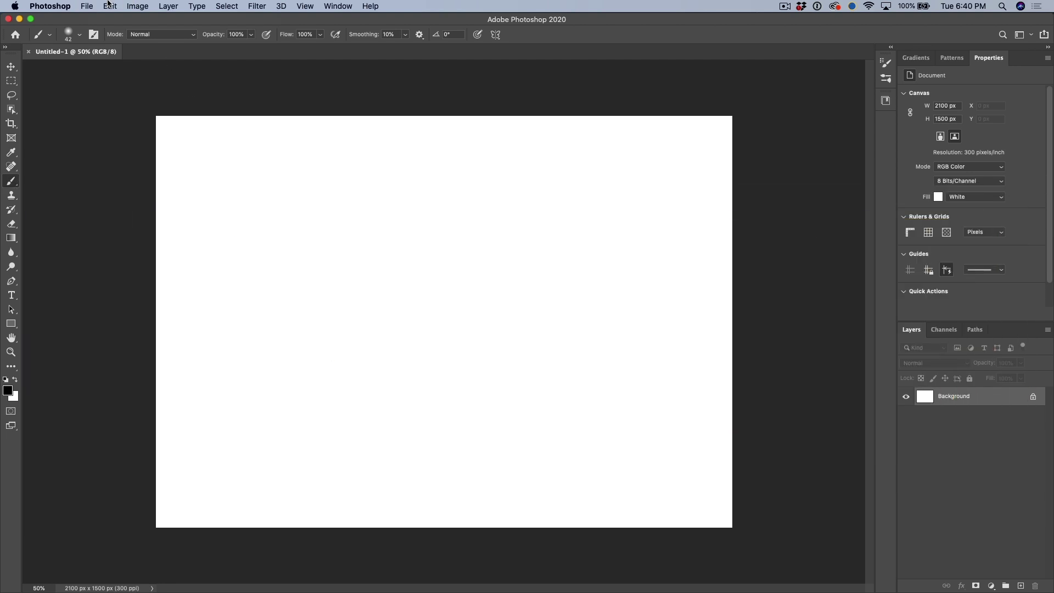
left_click(110, 6)
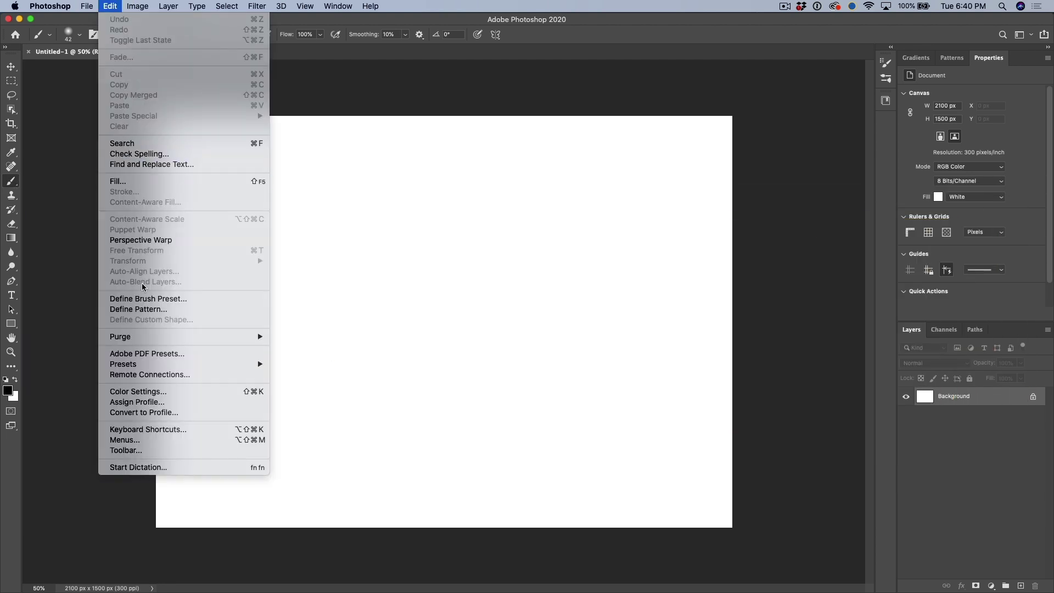
mouse_move(150, 367)
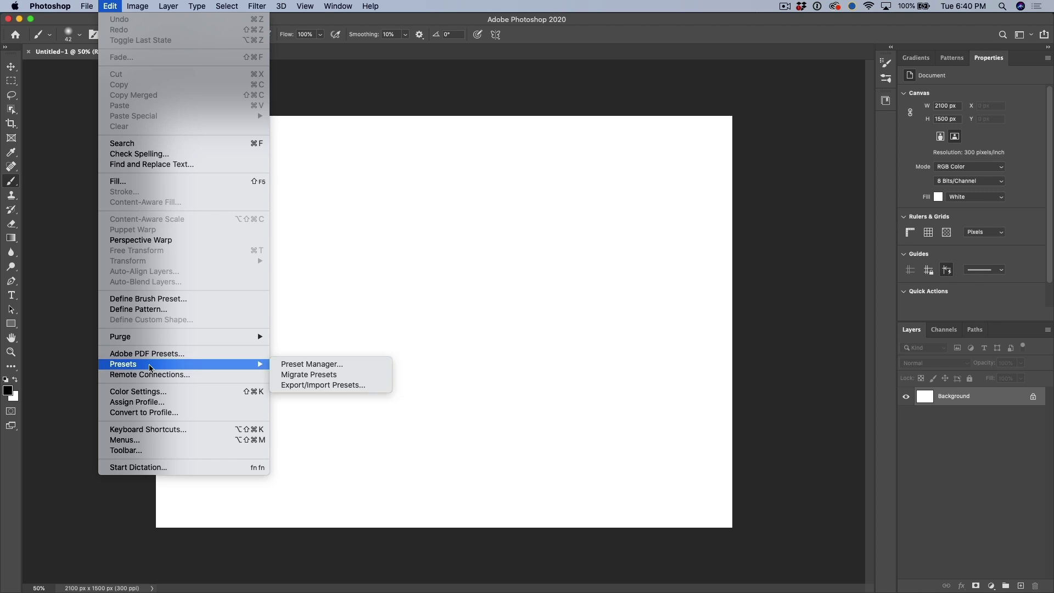
left_click(341, 387)
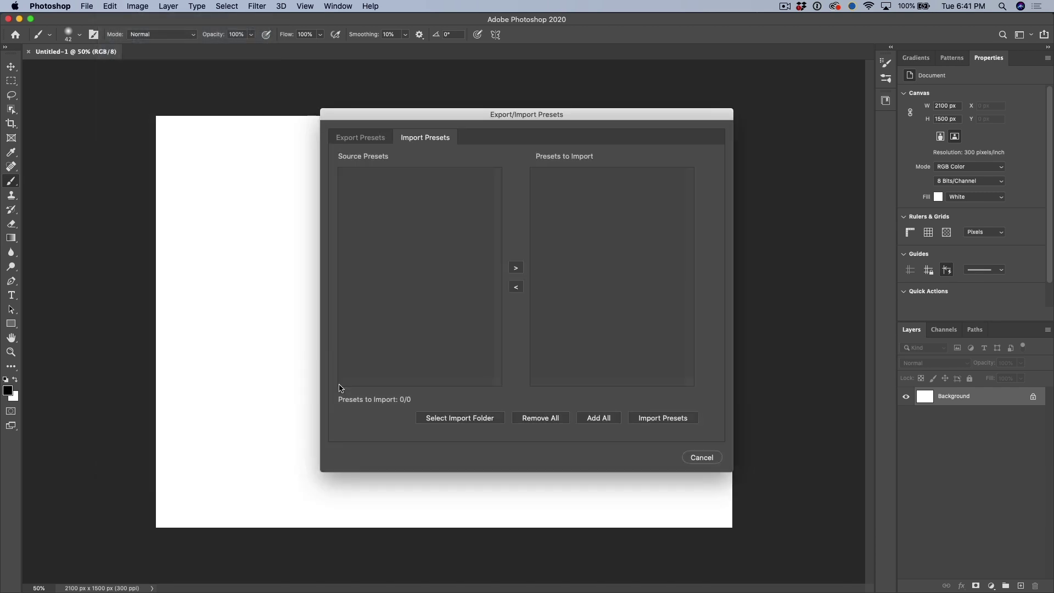
left_click(366, 140)
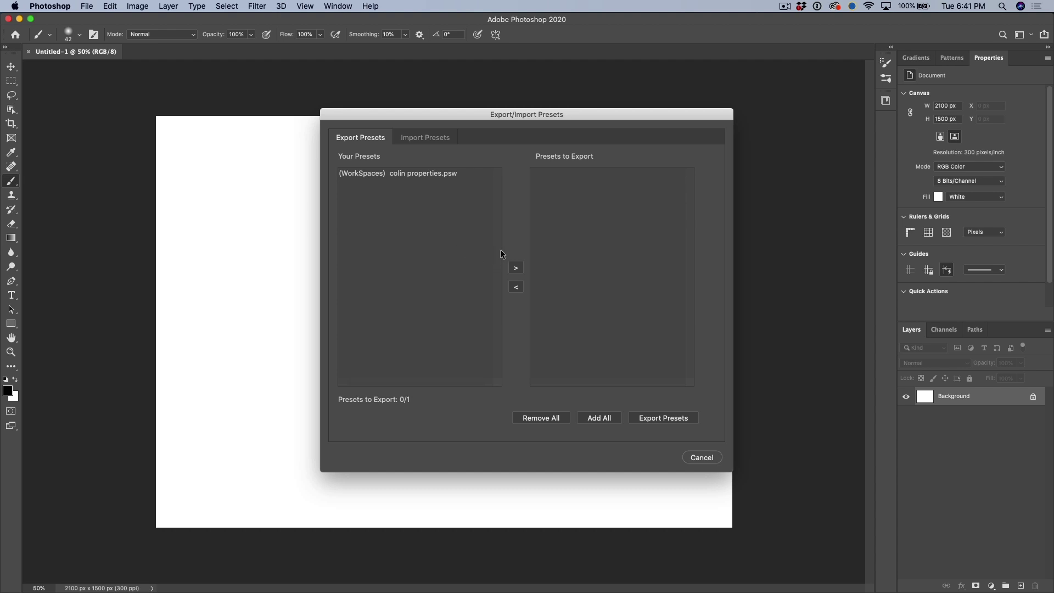
left_click(420, 134)
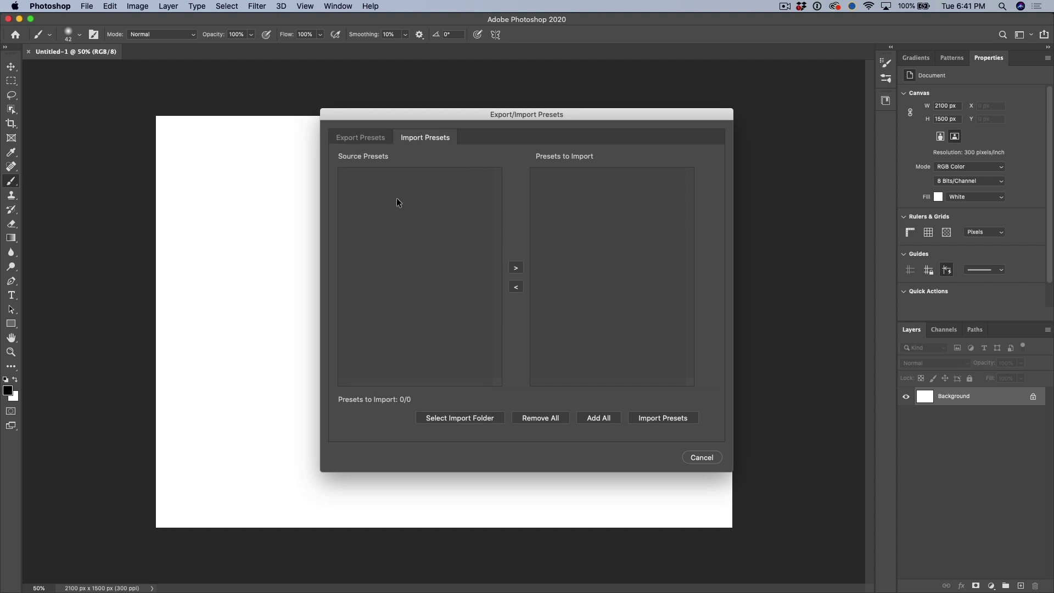
Load the Exported Presets folder inside ps presets in Dropbox as the import folder
left_click(465, 417)
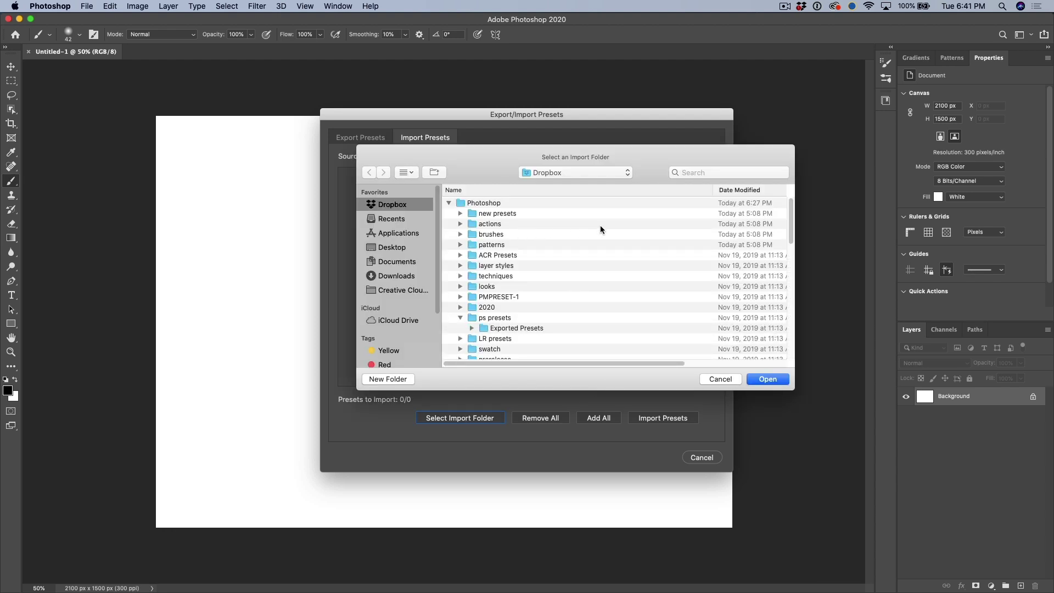
left_click(497, 319)
left_click(504, 329)
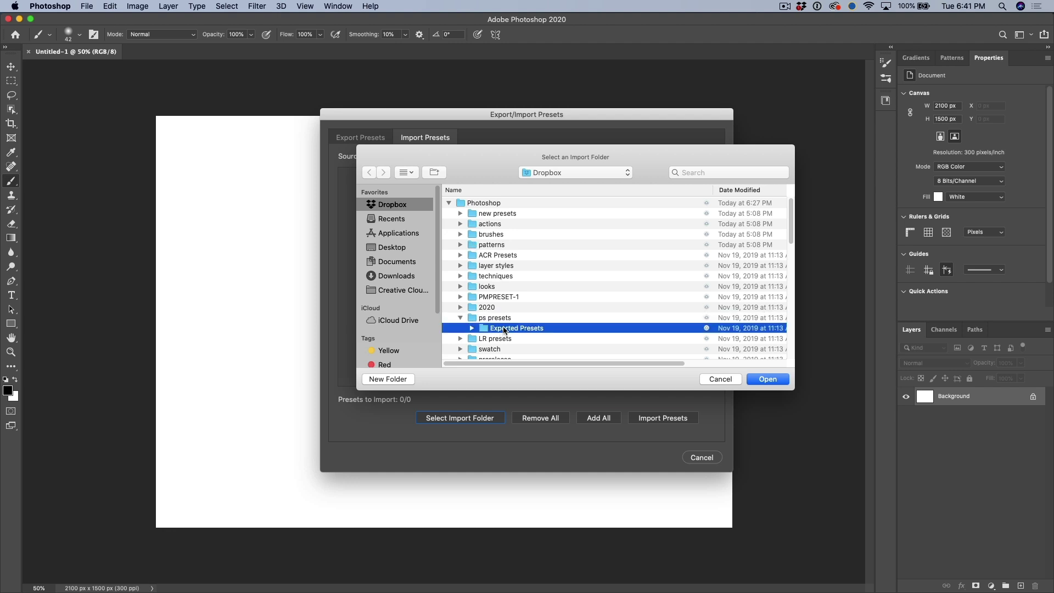
left_click(765, 383)
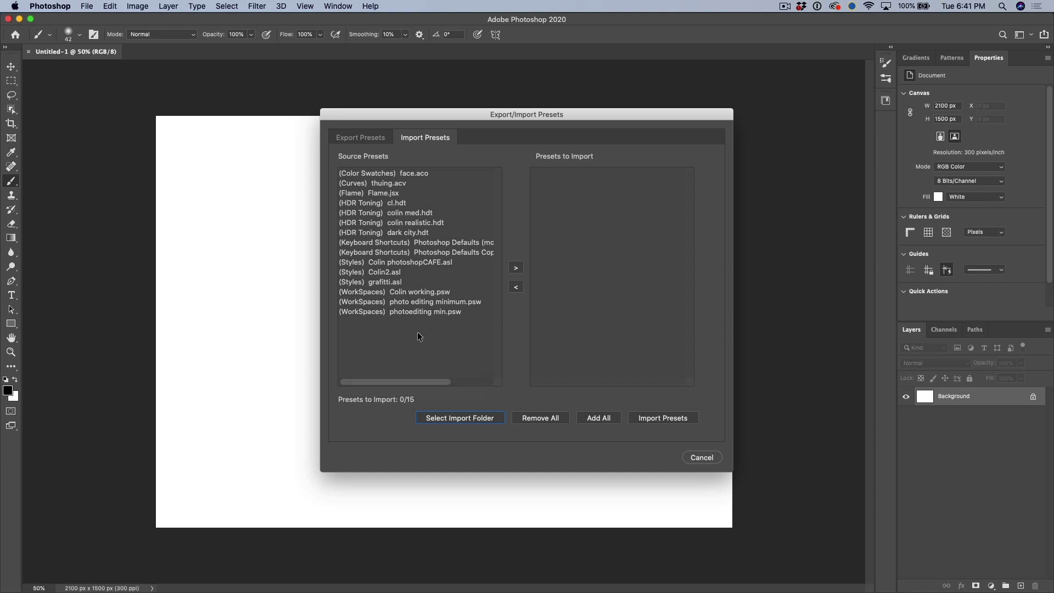
Add the face.aco color swatches, the dark city.hdt HDR toning preset and all three styles presets to the import list
left_click(436, 172)
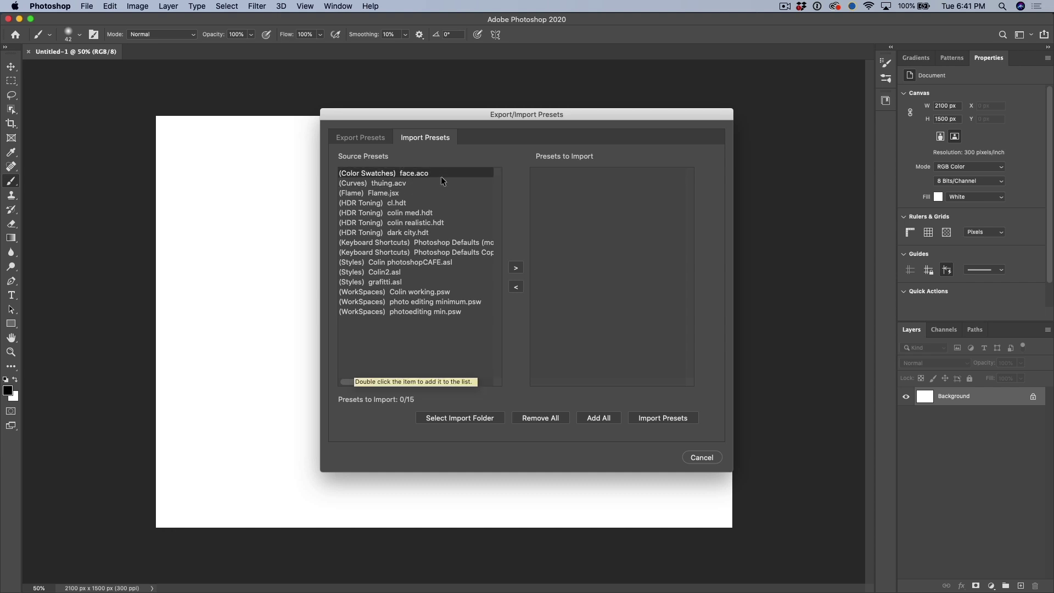
left_click(516, 268)
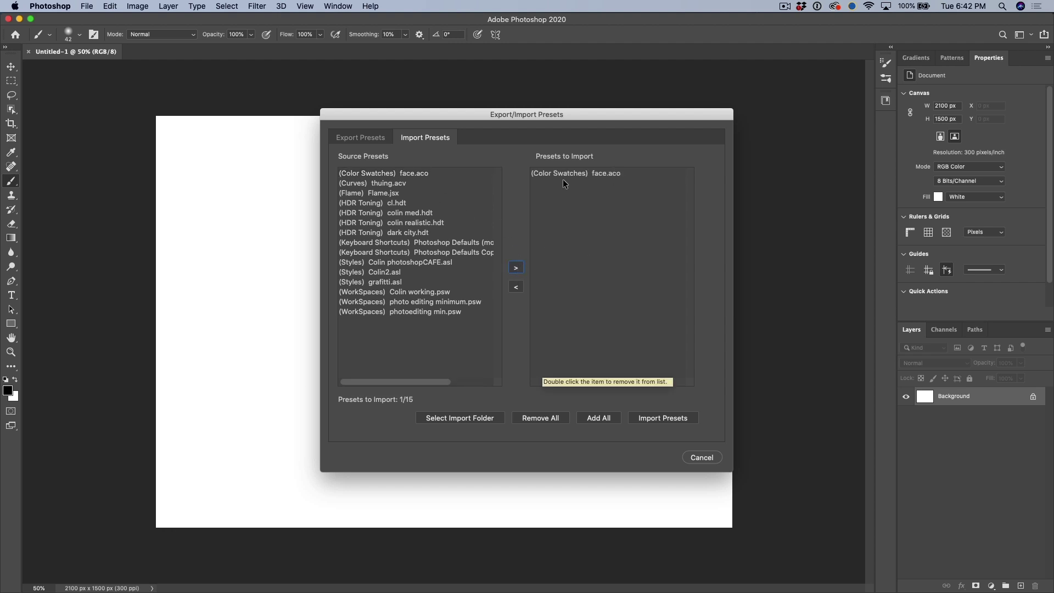
left_click(400, 231)
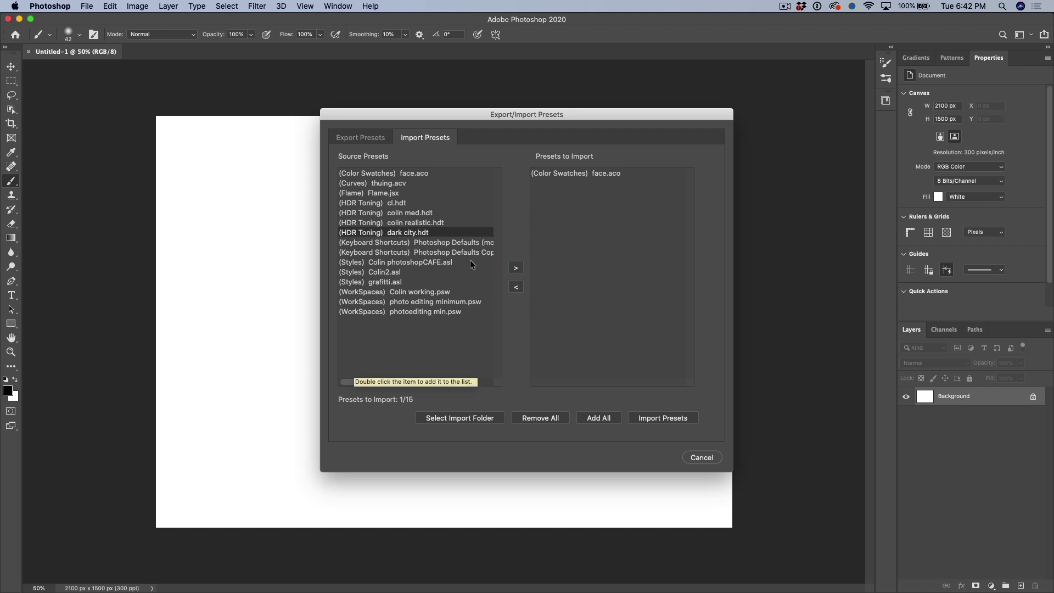
left_click(517, 269)
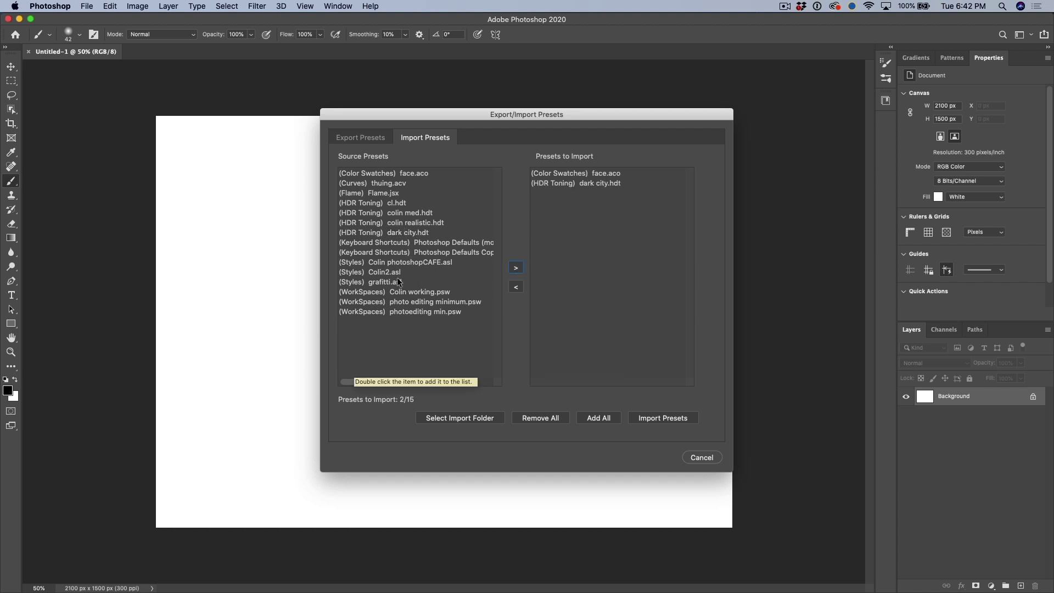
left_click(438, 264)
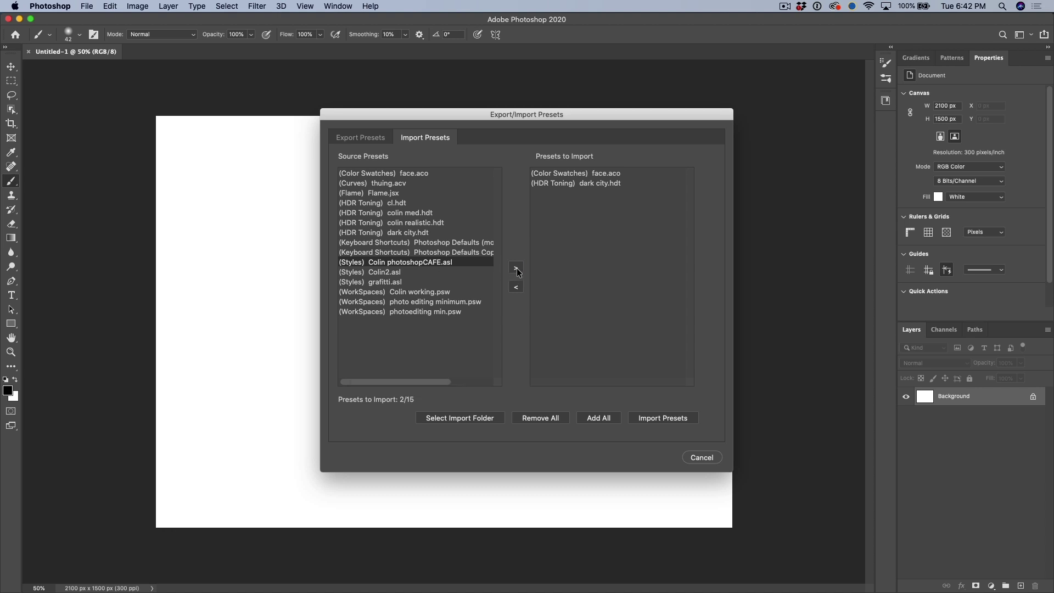
left_click(517, 269)
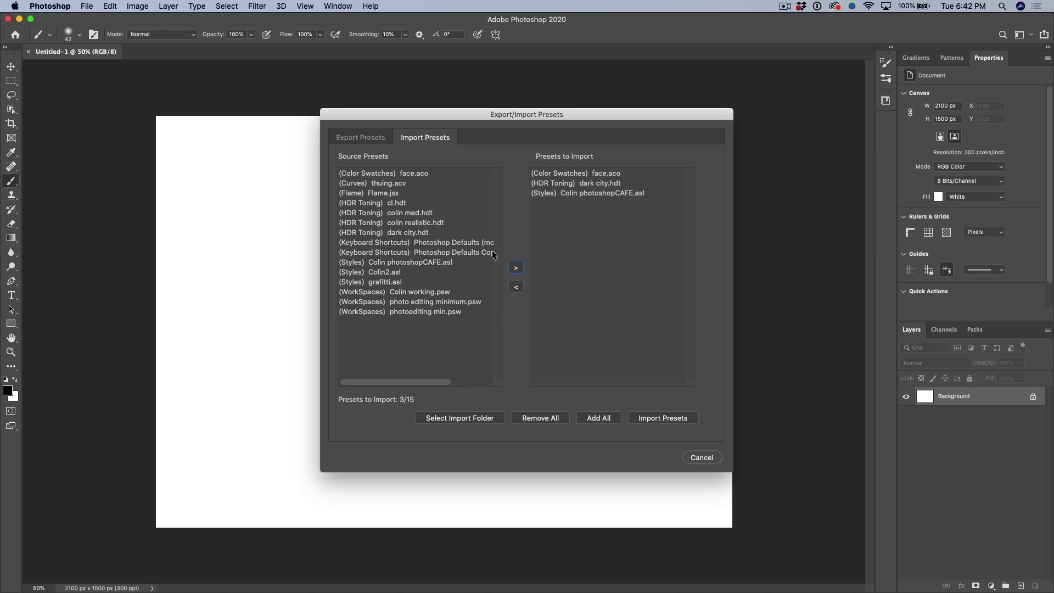
left_click(399, 272)
left_click(515, 269)
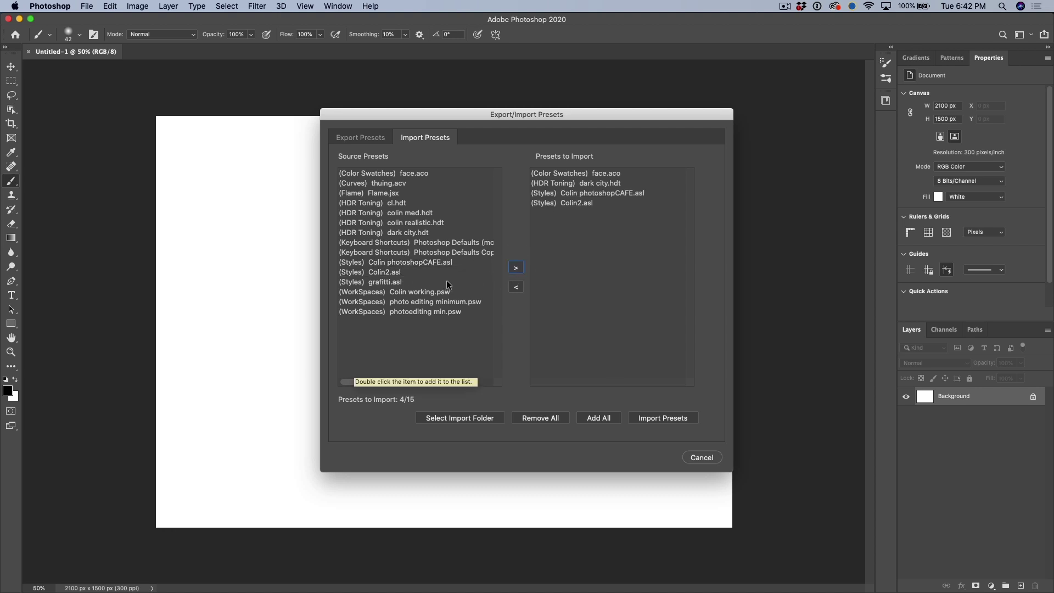
left_click(450, 282)
left_click(515, 269)
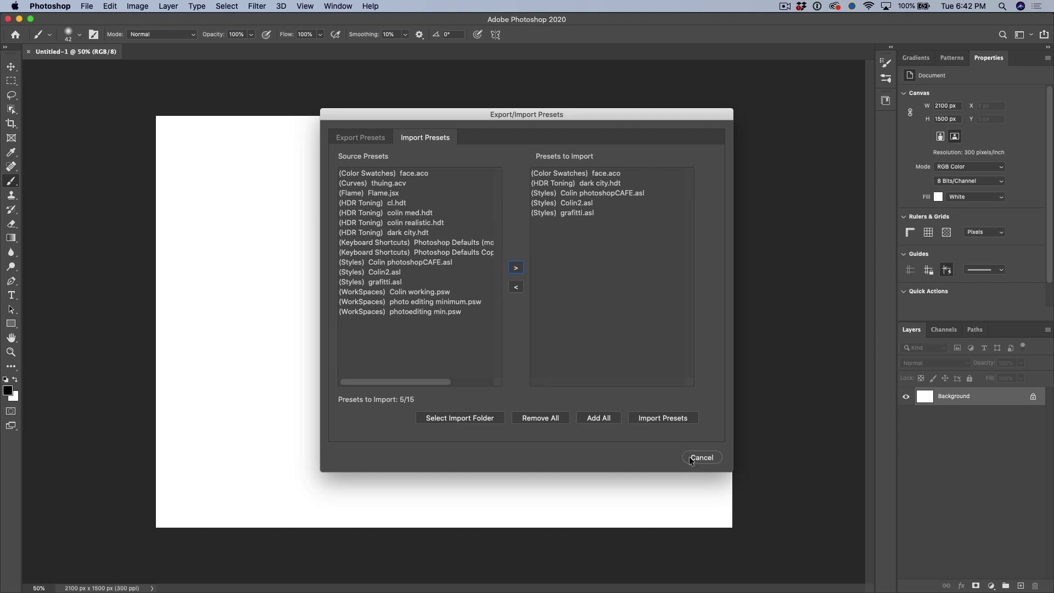
Import the listed presets, acknowledge the message and open the list of workspaces
left_click(667, 424)
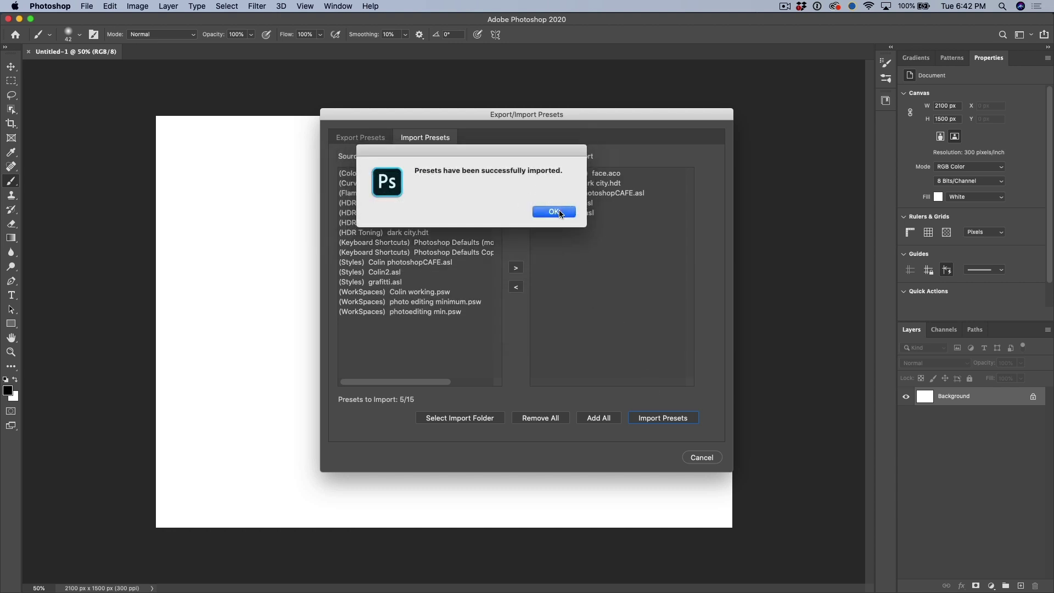
left_click(555, 212)
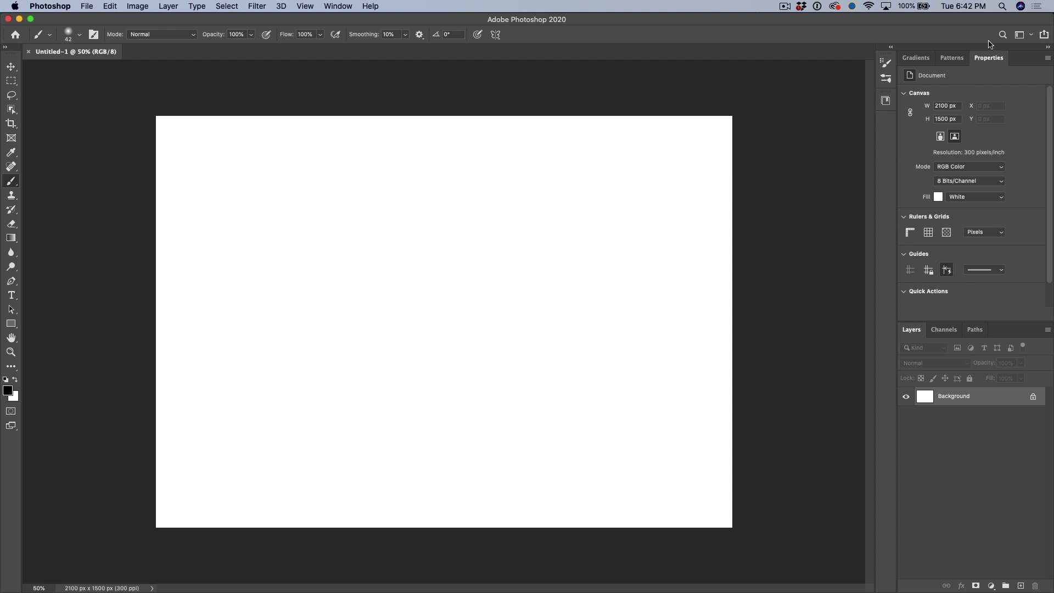
left_click(1032, 35)
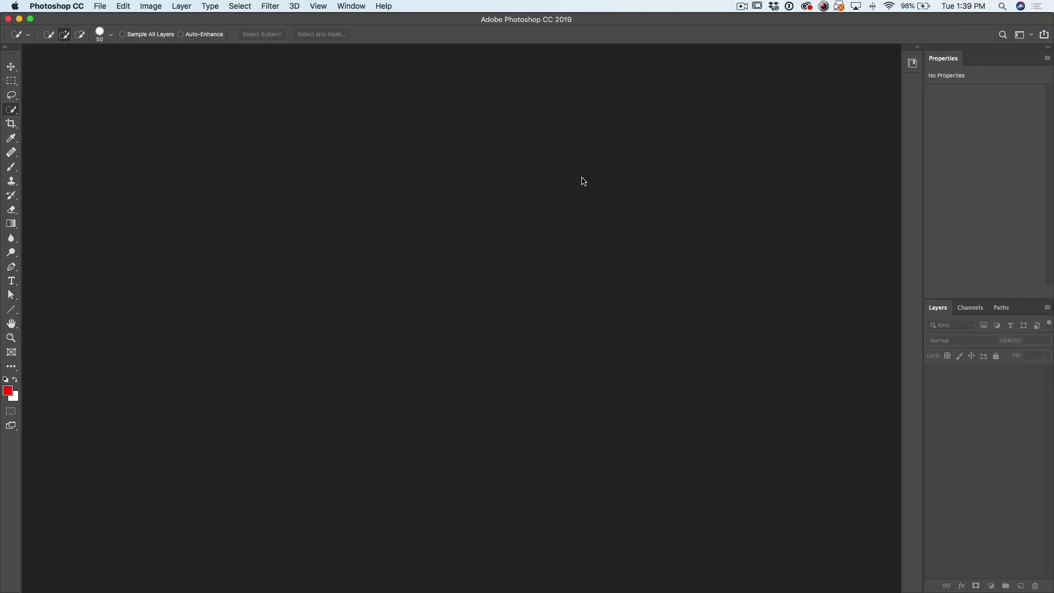
left_click(123, 6)
mouse_move(136, 364)
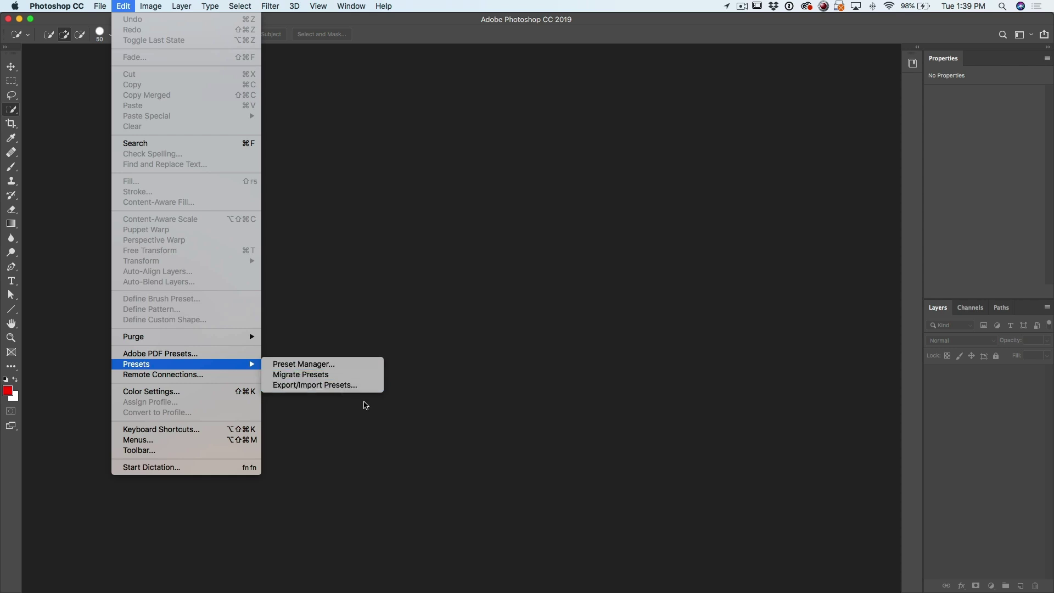
left_click(439, 394)
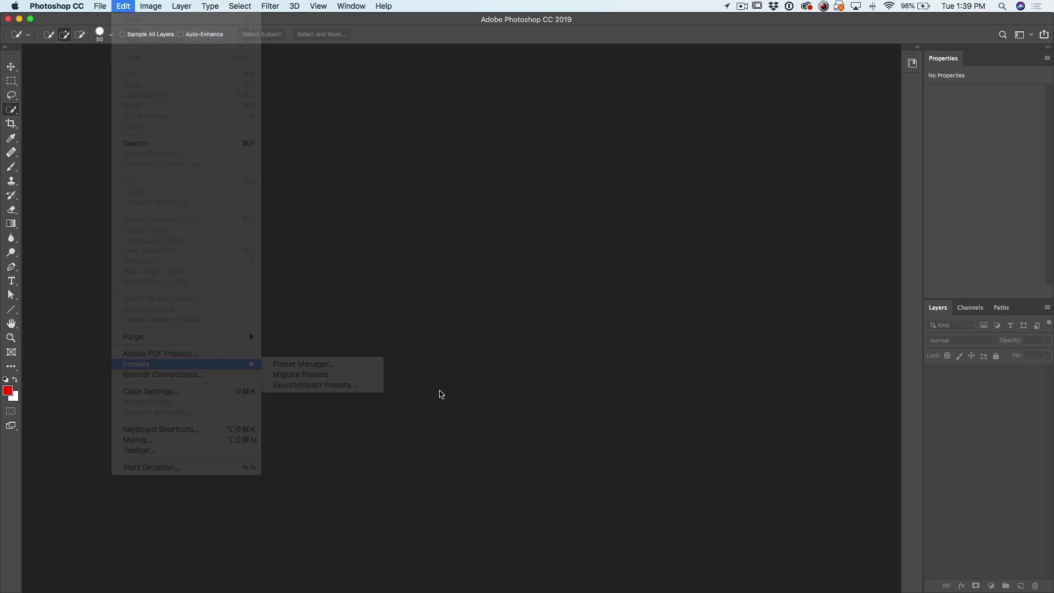
In Photoshop CC 2019, show the Actions panel and make it tall enough to list the custom action set
left_click(351, 6)
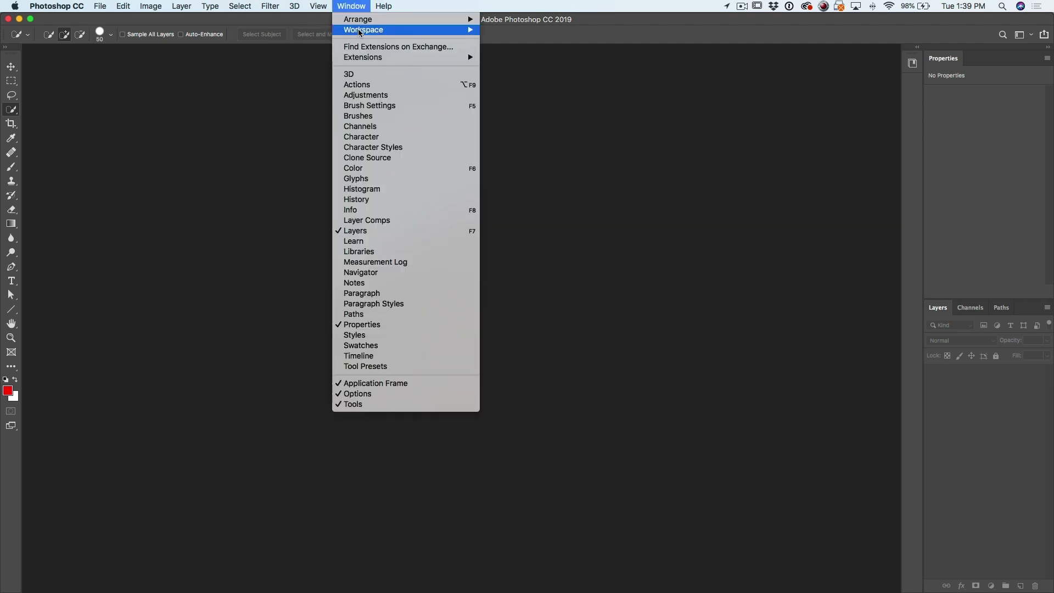
left_click_drag(693, 205, 697, 129)
left_click_drag(756, 202, 760, 461)
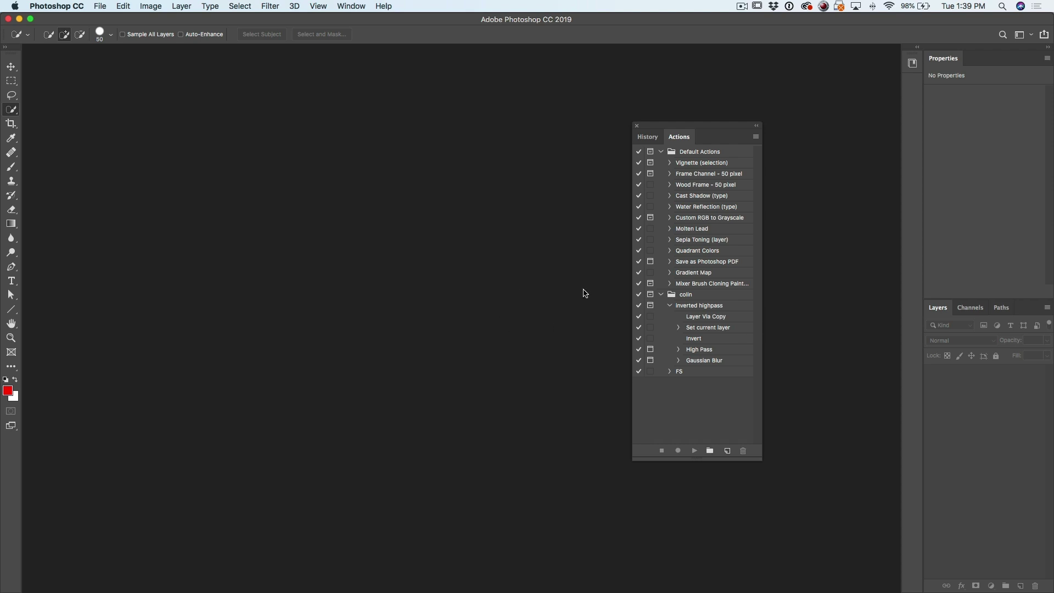
Save the custom action set listed below Default Actions as colin-test in the actions folder of the Dropbox Photoshop folder
left_click(683, 295)
right_click(693, 297)
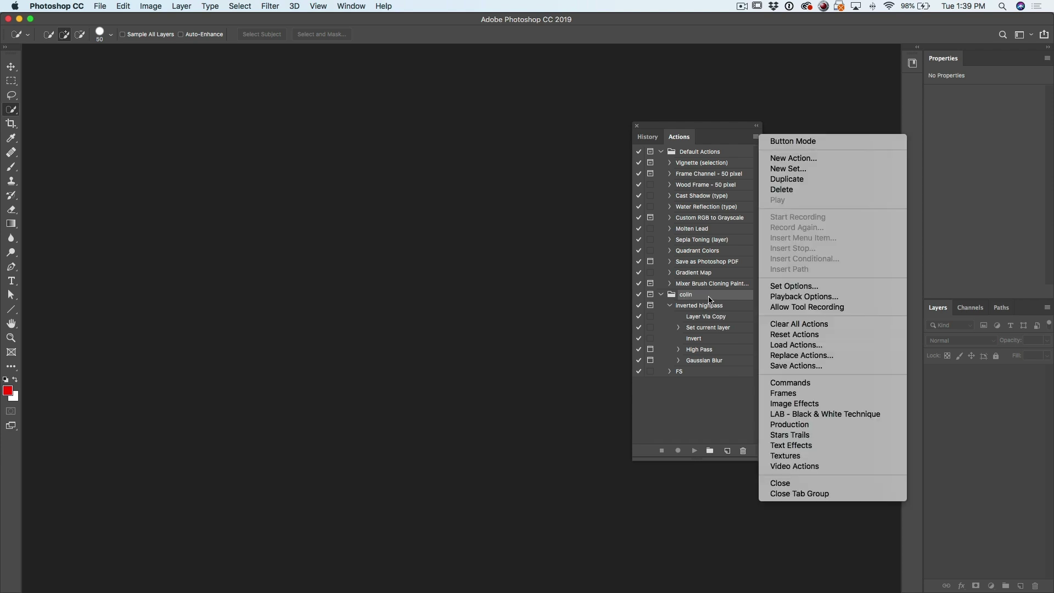
left_click(806, 366)
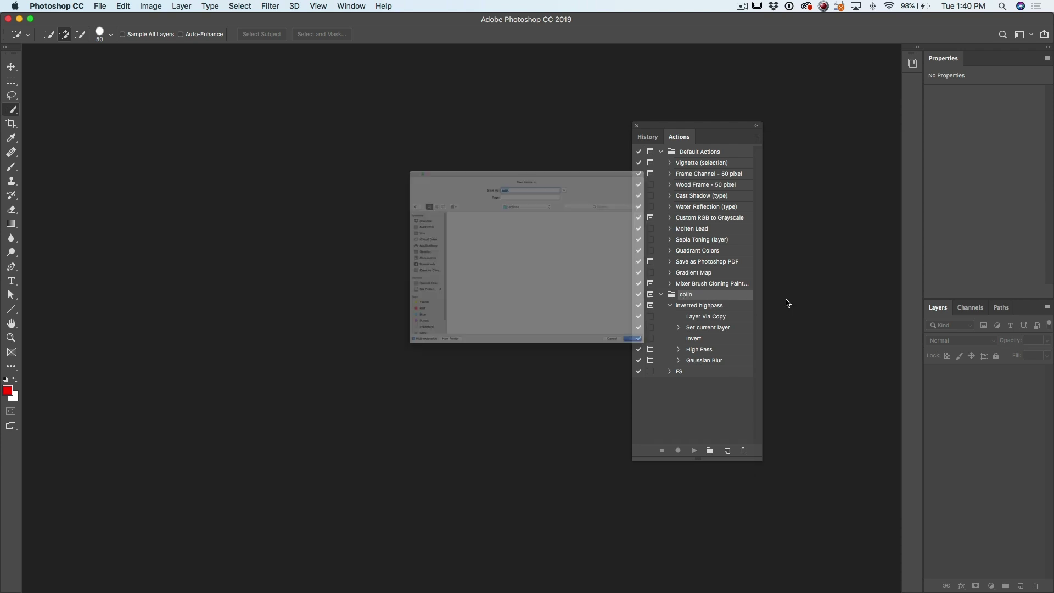
left_click(530, 141)
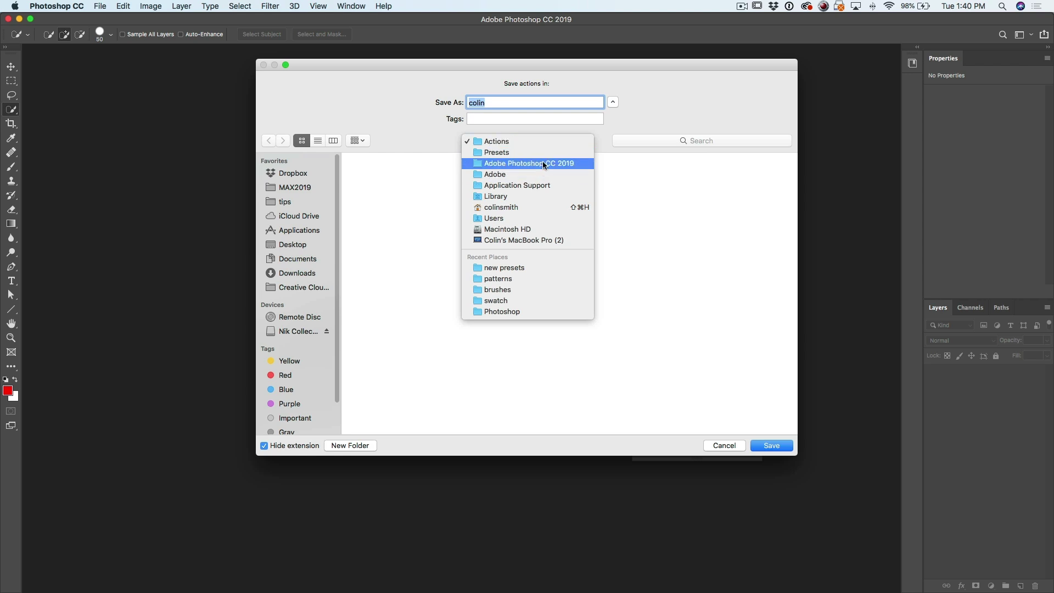
left_click(542, 141)
left_click(293, 174)
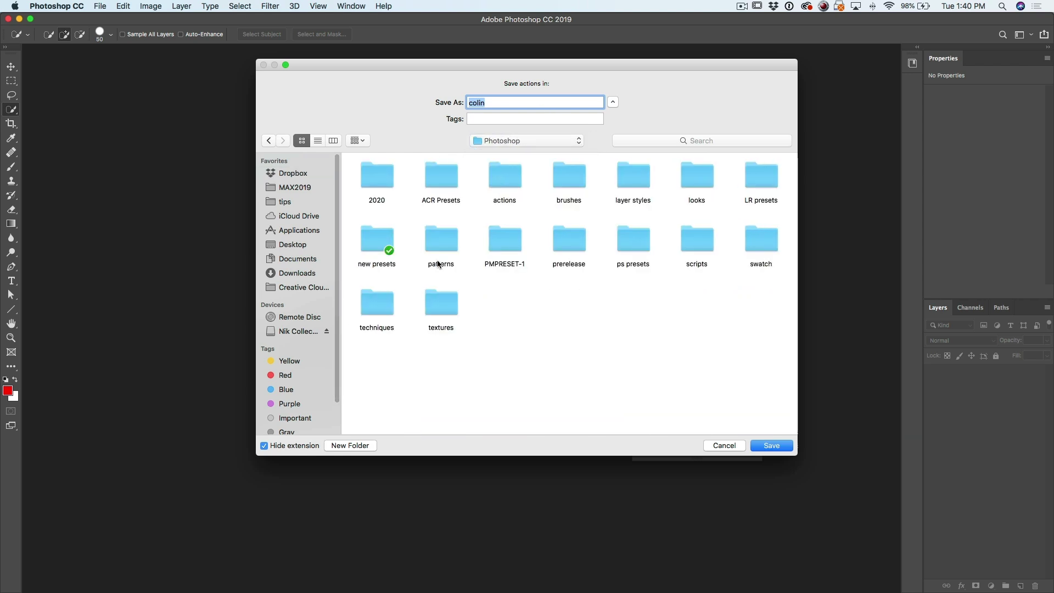
double_click(498, 183)
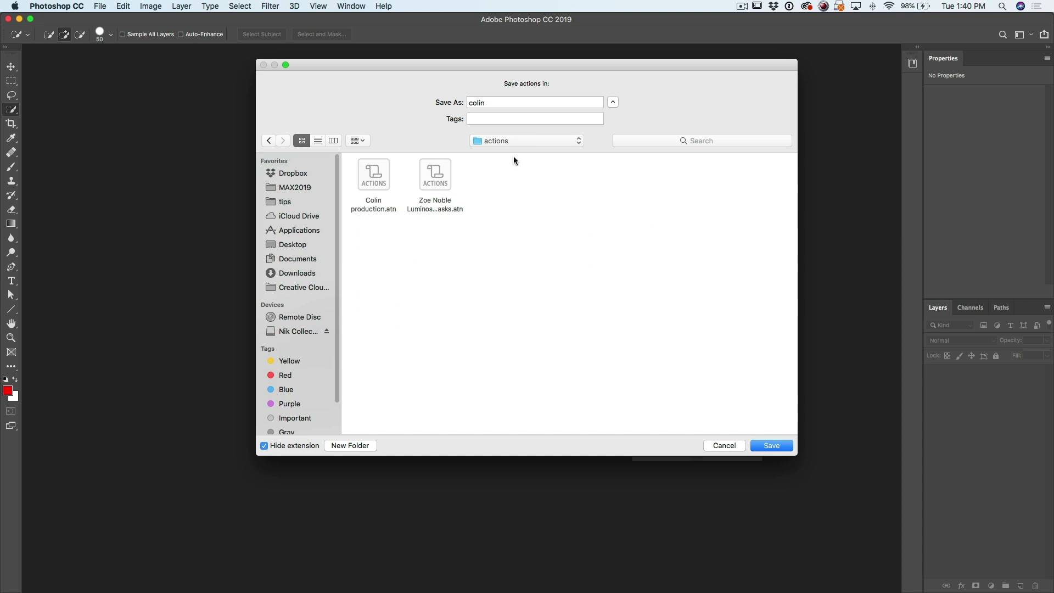
left_click(513, 103)
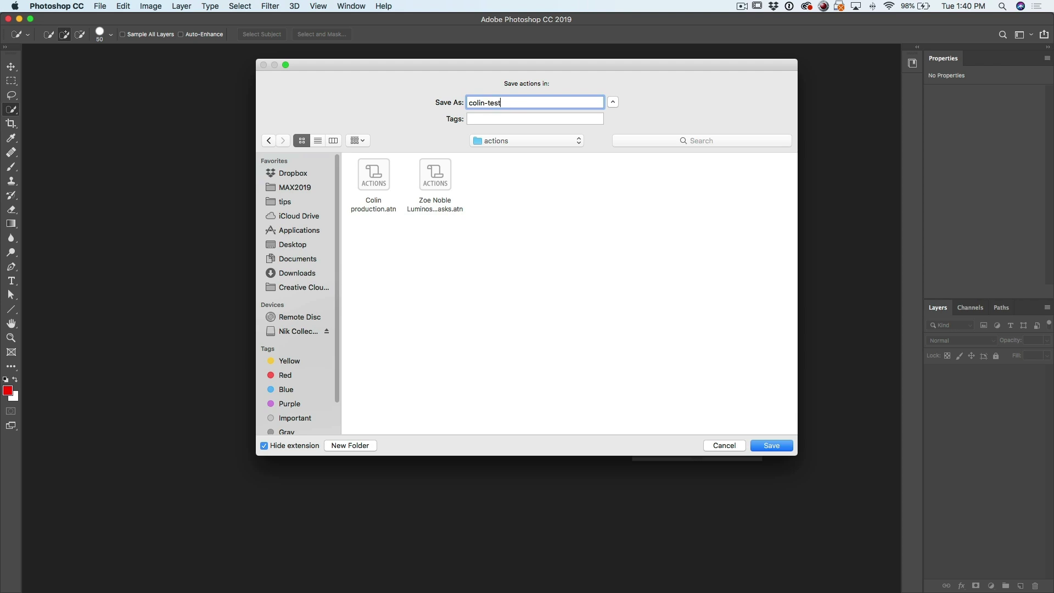
left_click(772, 446)
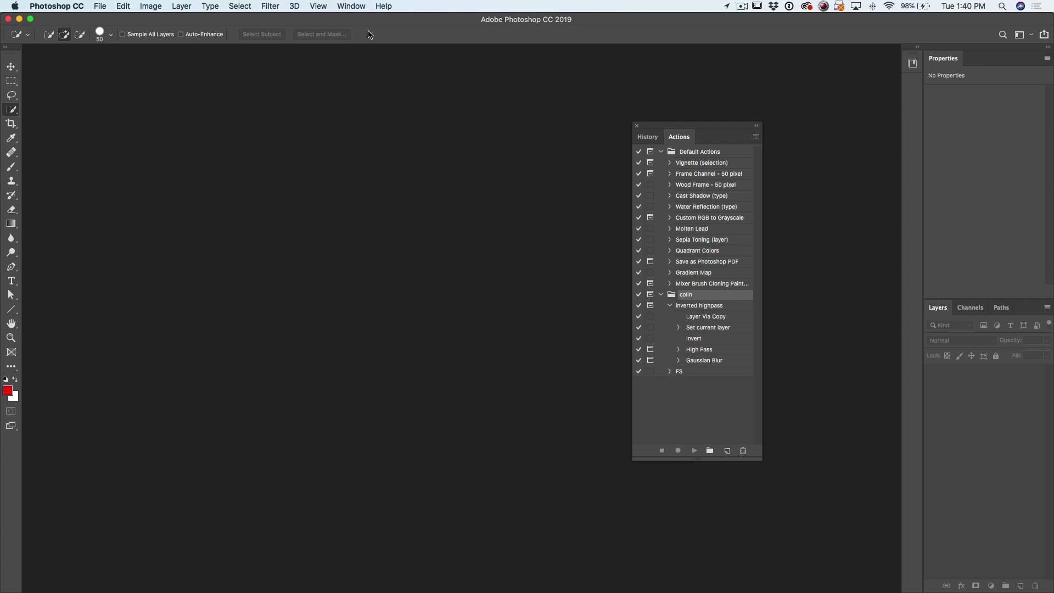
left_click(268, 4)
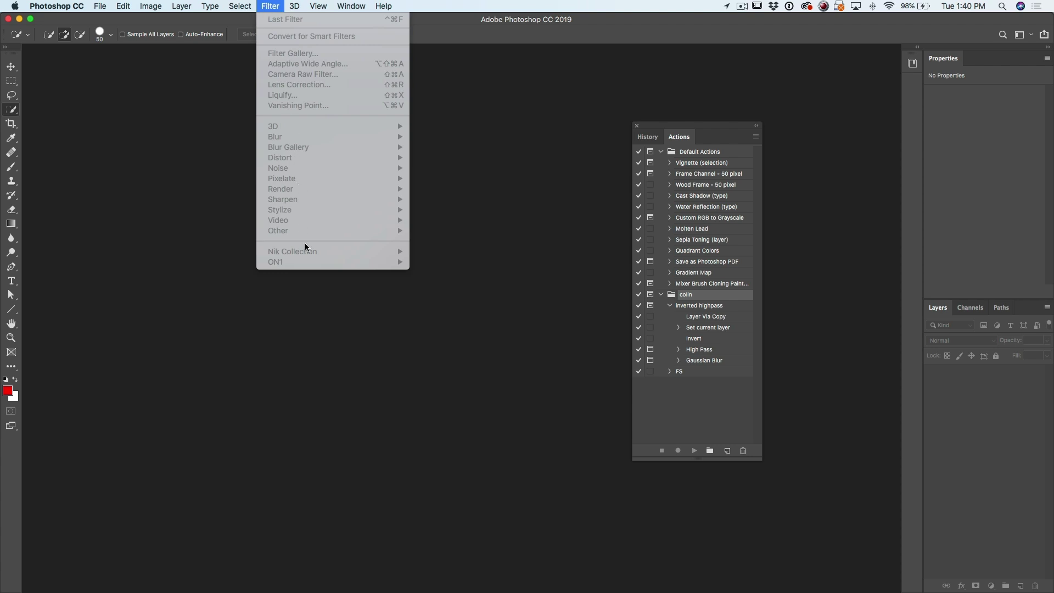
left_click(190, 252)
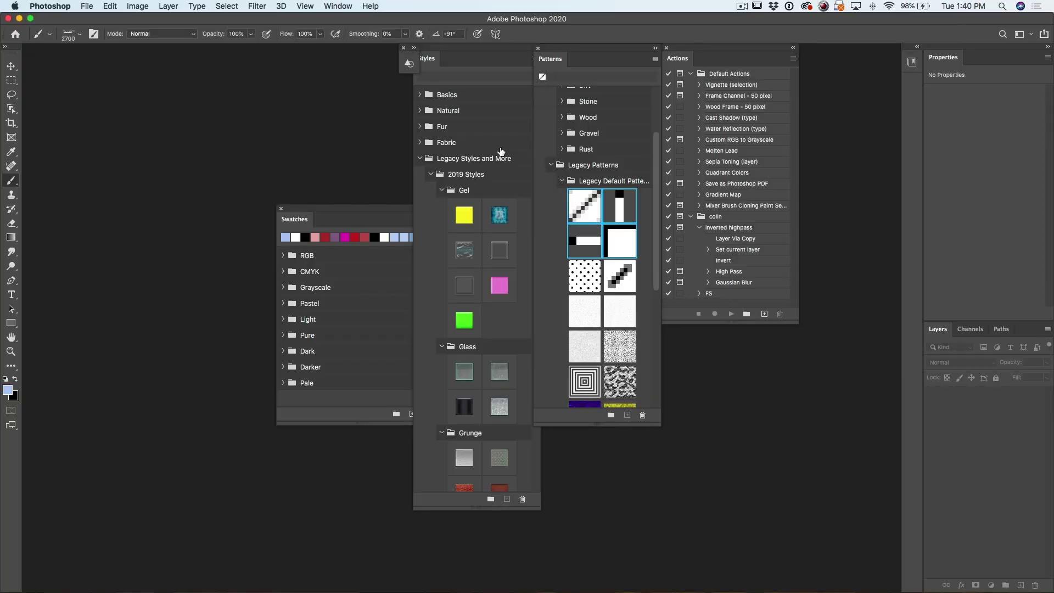
In Photoshop 2020, start importing presets and choose the WorkSpaces folder inside ps presets > Exported Presets as the import folder
left_click(112, 8)
mouse_move(164, 360)
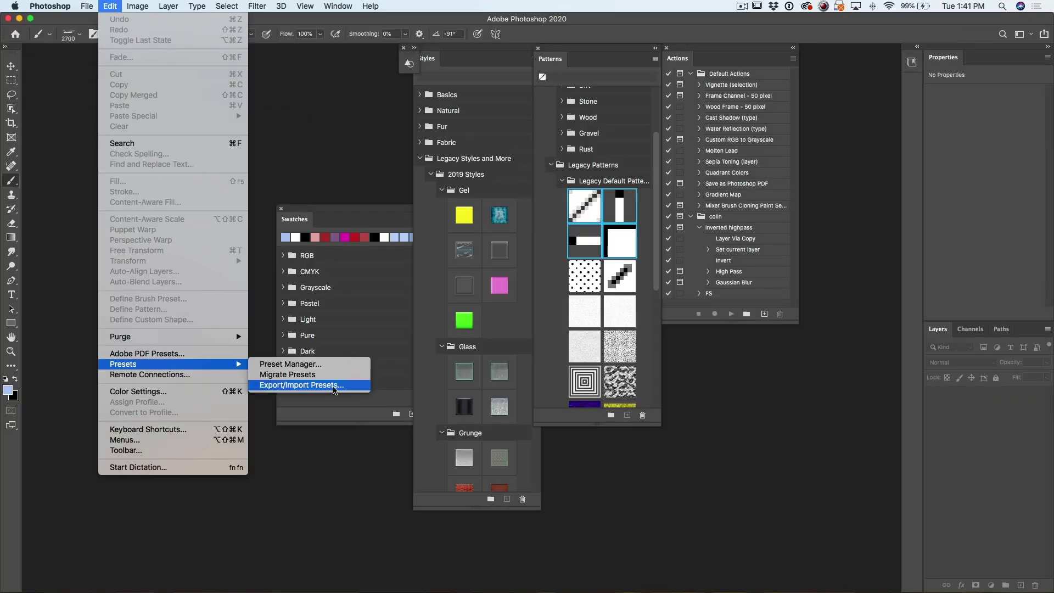
left_click(335, 387)
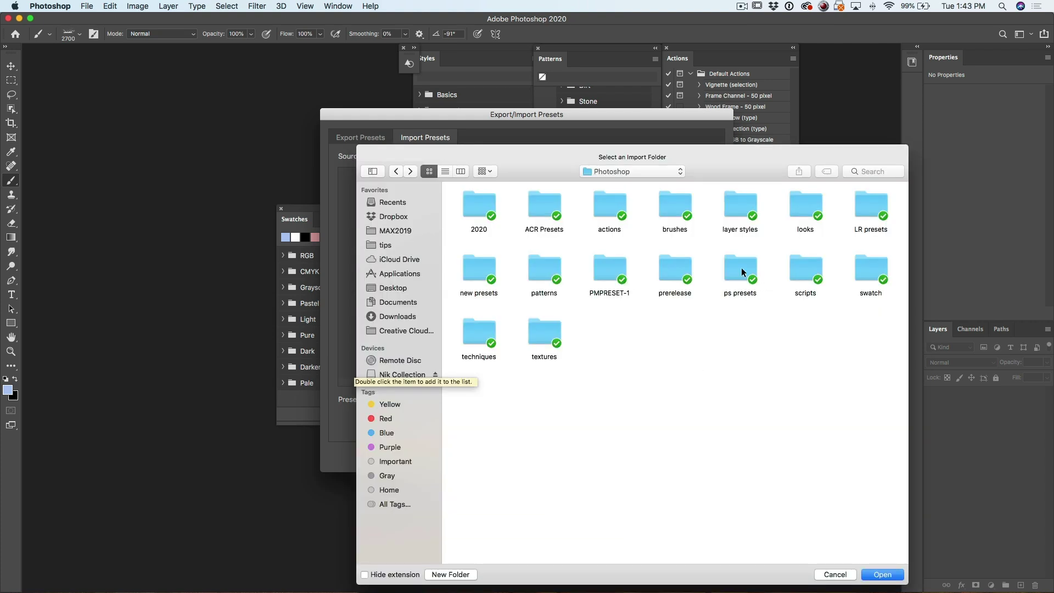
left_click(740, 270)
double_click(742, 269)
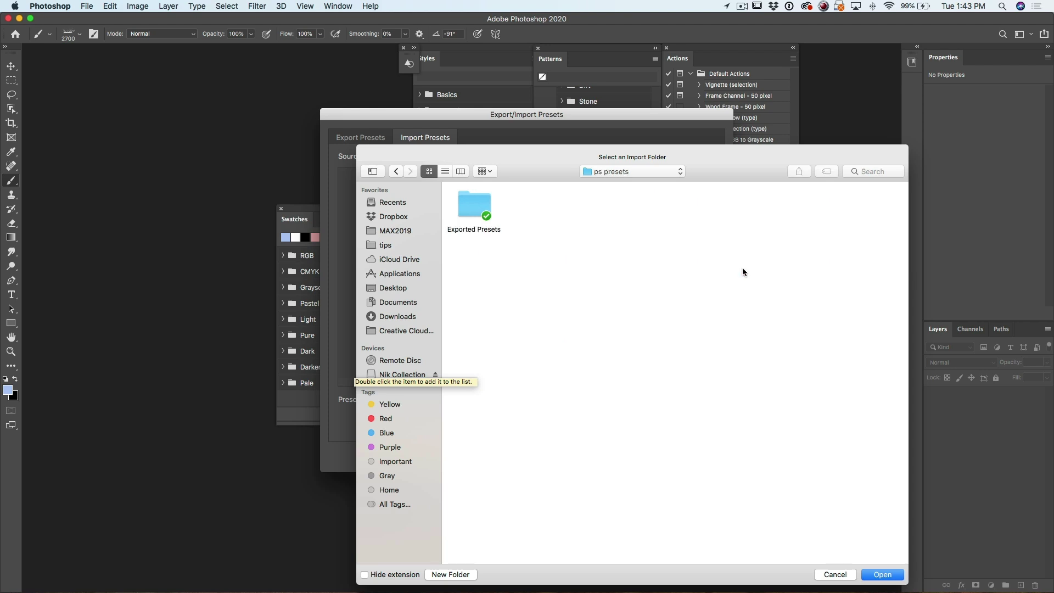
left_click(472, 198)
double_click(472, 199)
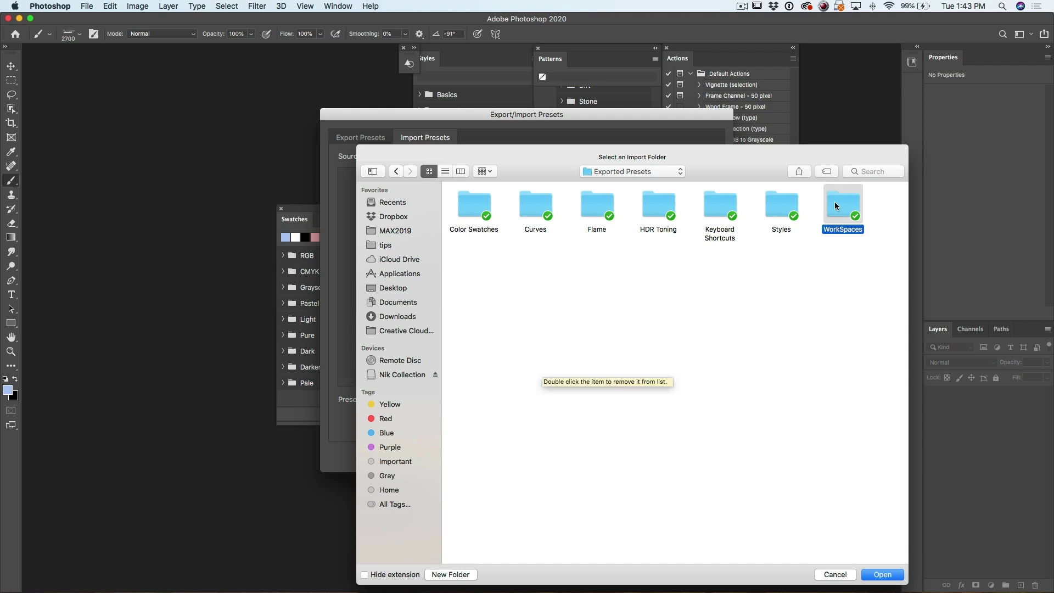
left_click(882, 574)
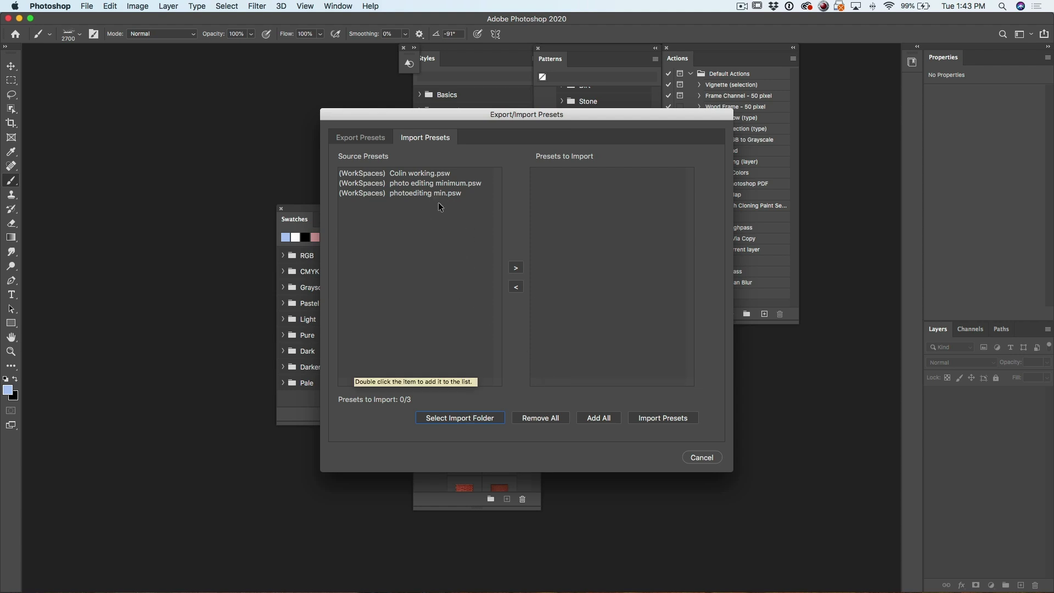
Import all the listed workspace presets, acknowledge the message and check the list of workspaces
left_click(598, 419)
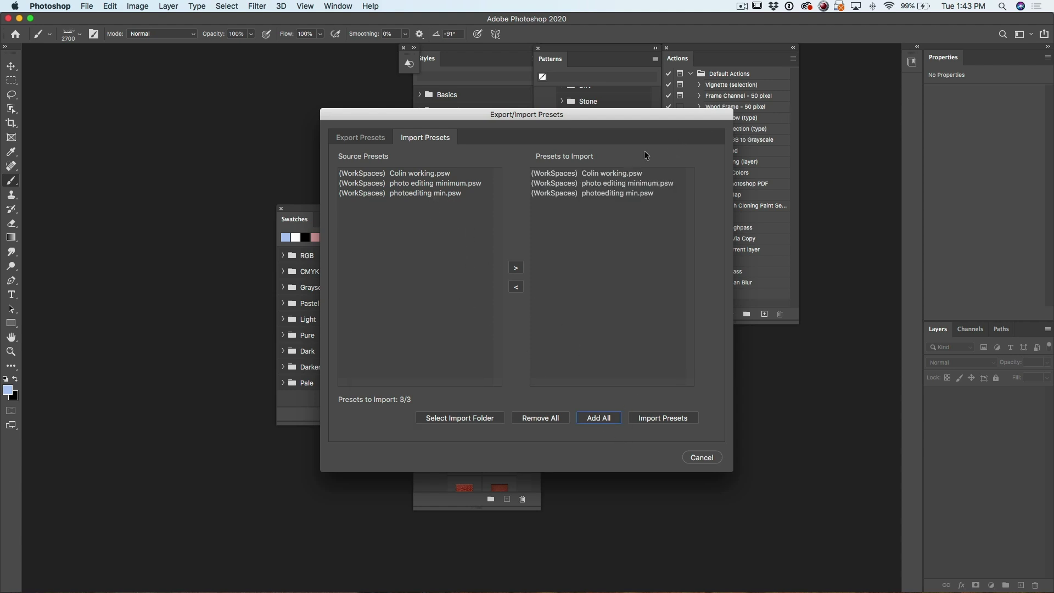
left_click(665, 420)
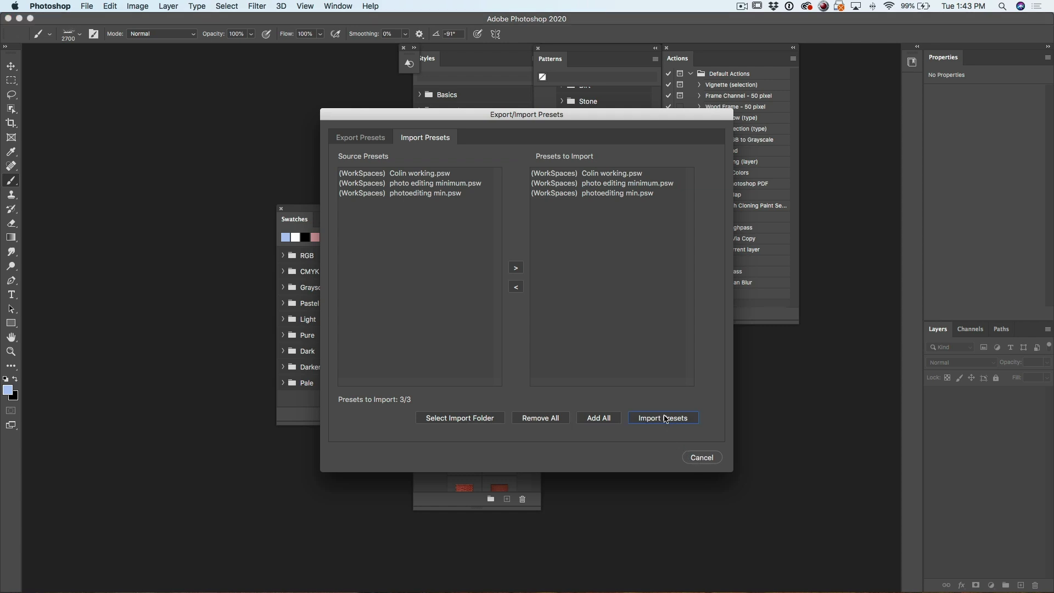
left_click(548, 213)
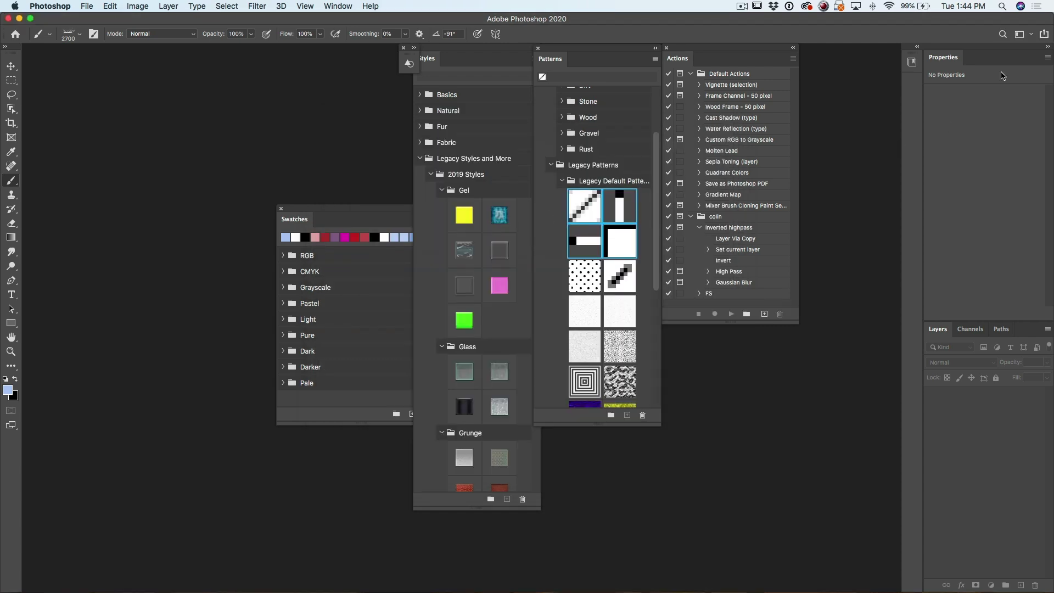
left_click(1021, 35)
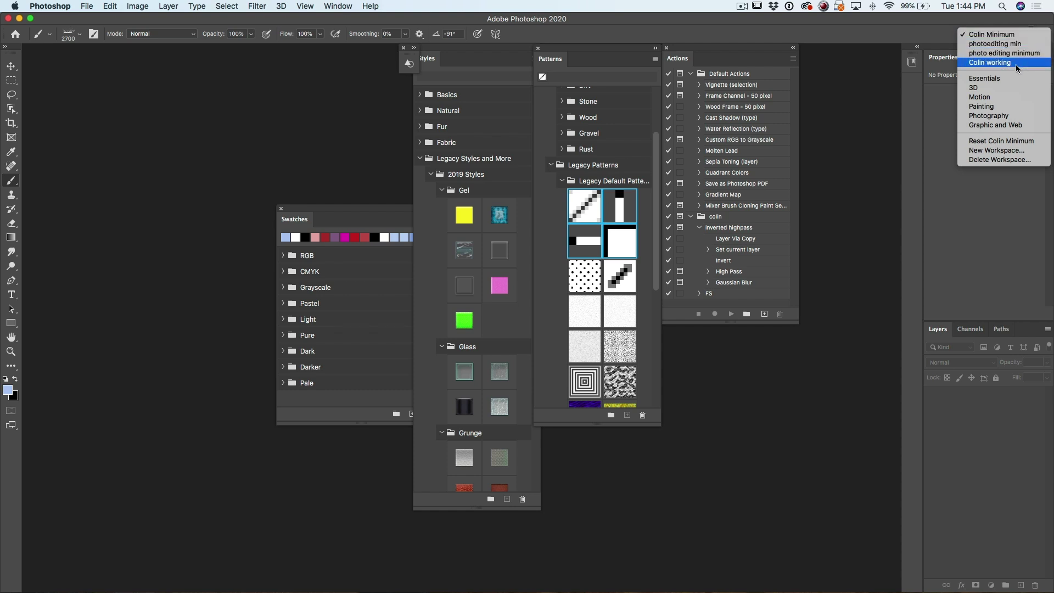
left_click(949, 101)
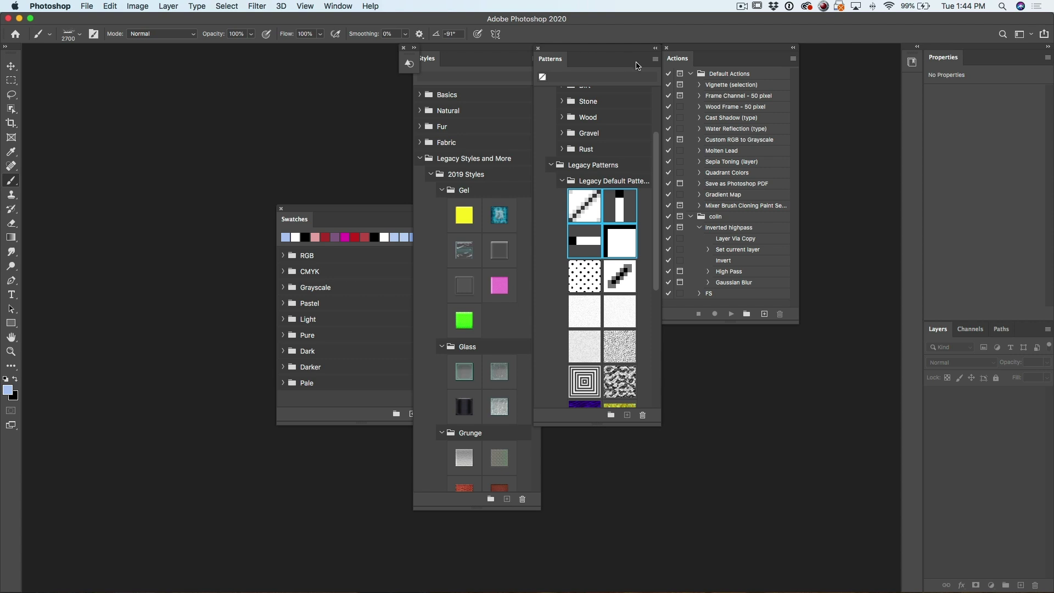
Import the miniset.pat patterns from the patterns folder and return to the beginning of the pattern list
left_click(656, 59)
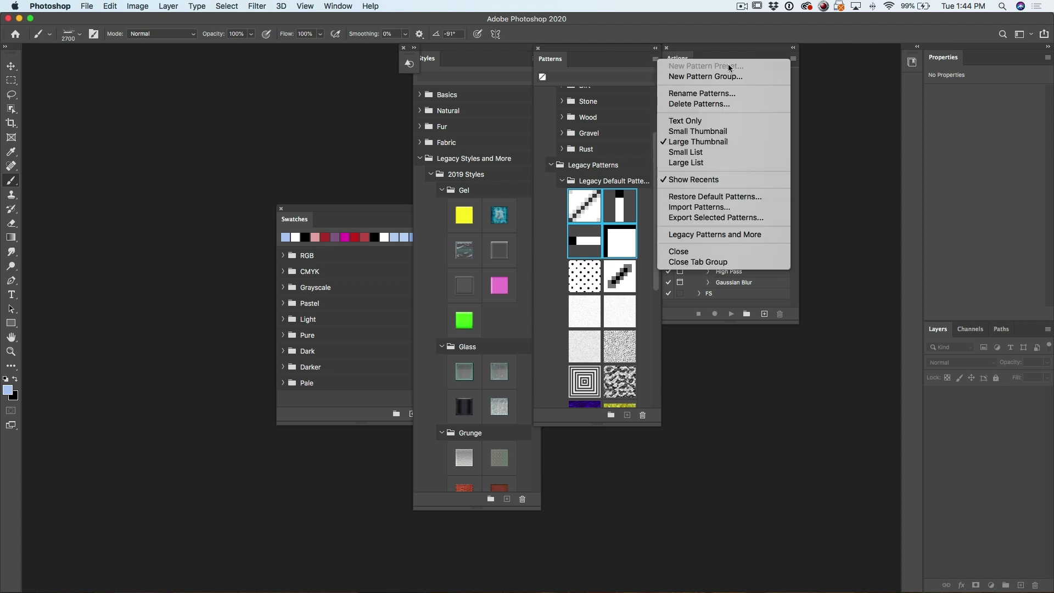
left_click(733, 209)
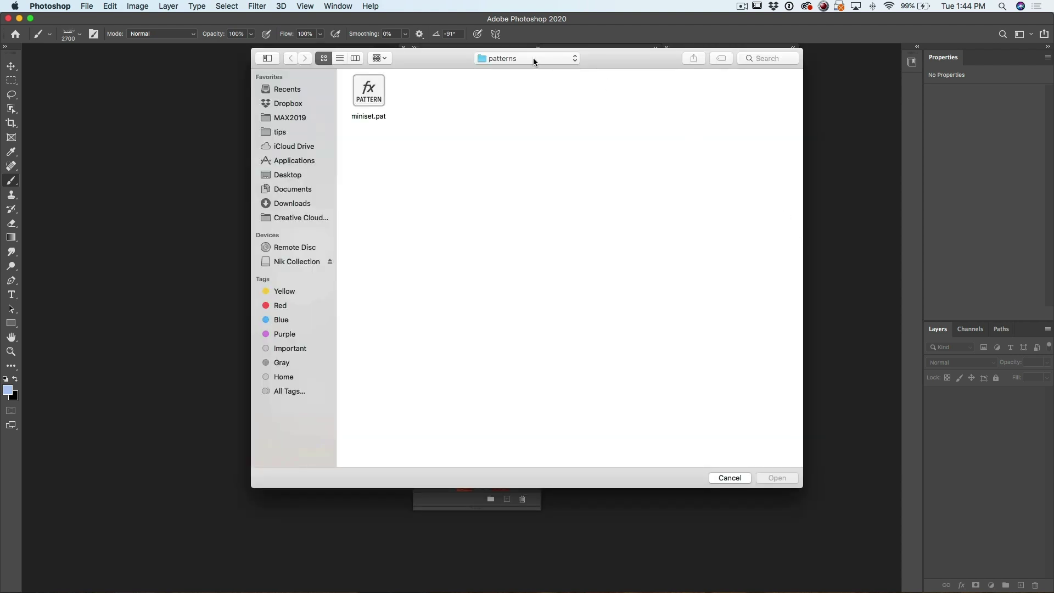
left_click(532, 58)
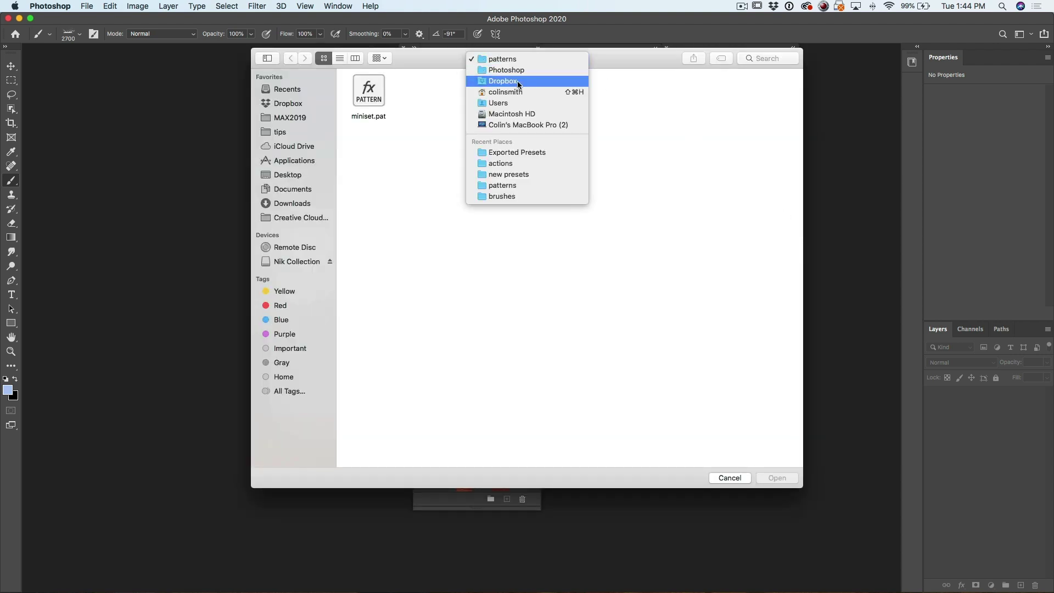
left_click(503, 59)
left_click(378, 98)
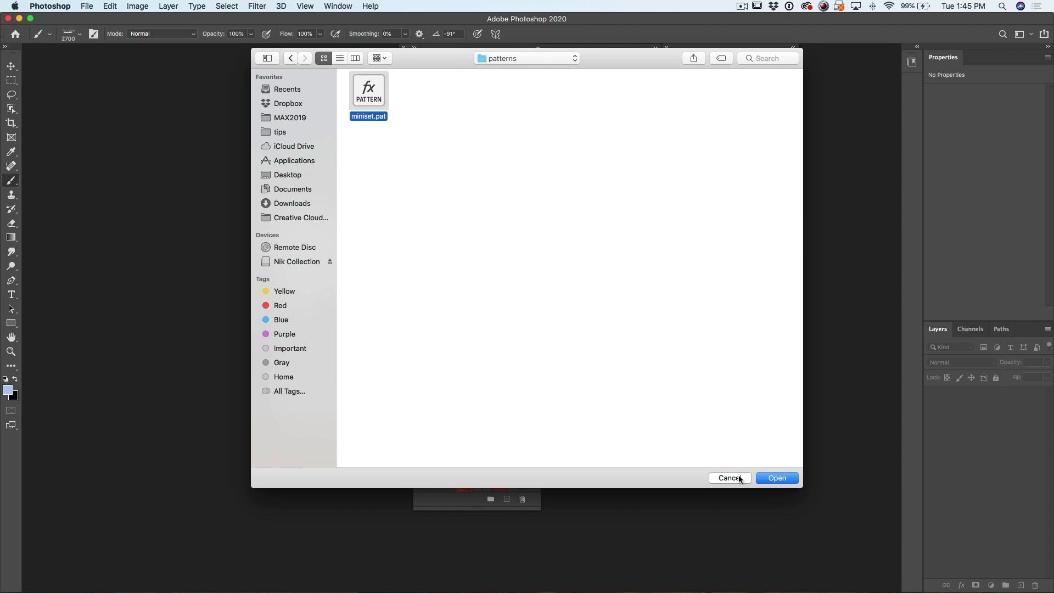
left_click(778, 477)
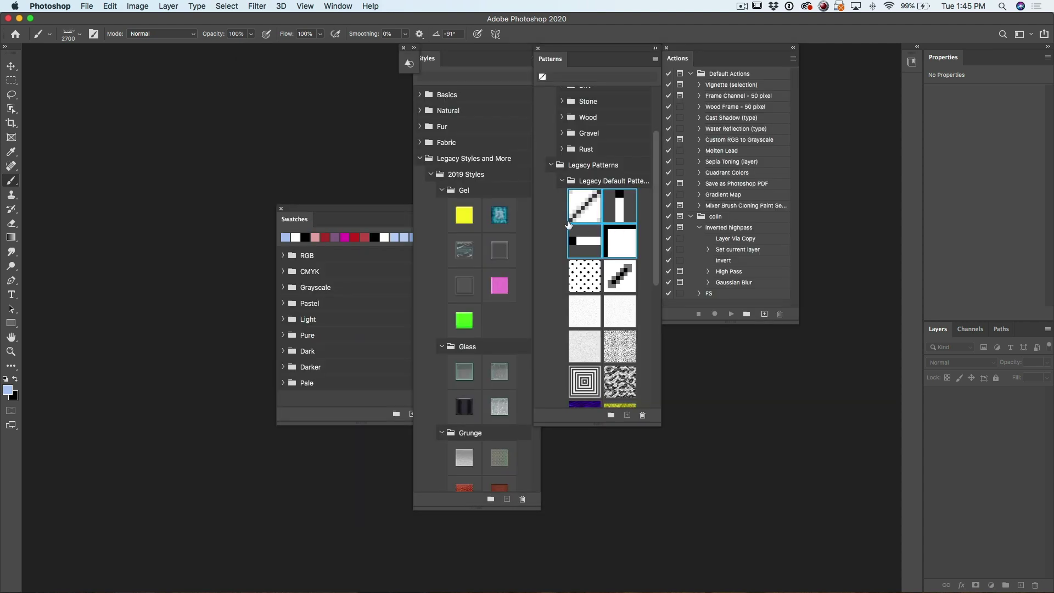
left_click(616, 275)
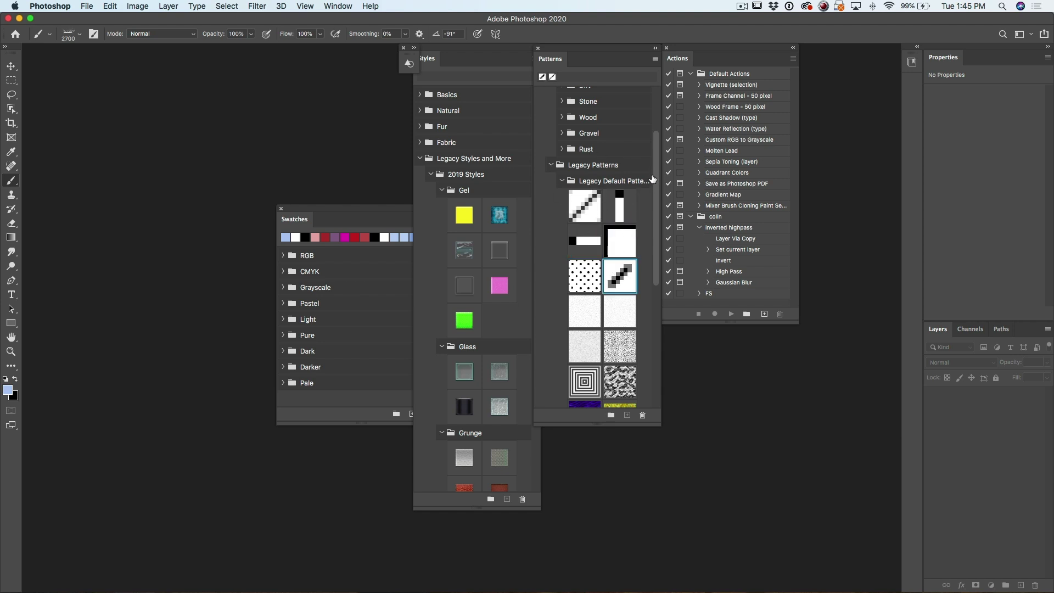
left_click_drag(656, 176, 669, 79)
Load the Colin production.atn action set from the actions folder into the Actions panel
left_click(690, 217)
left_click(691, 217)
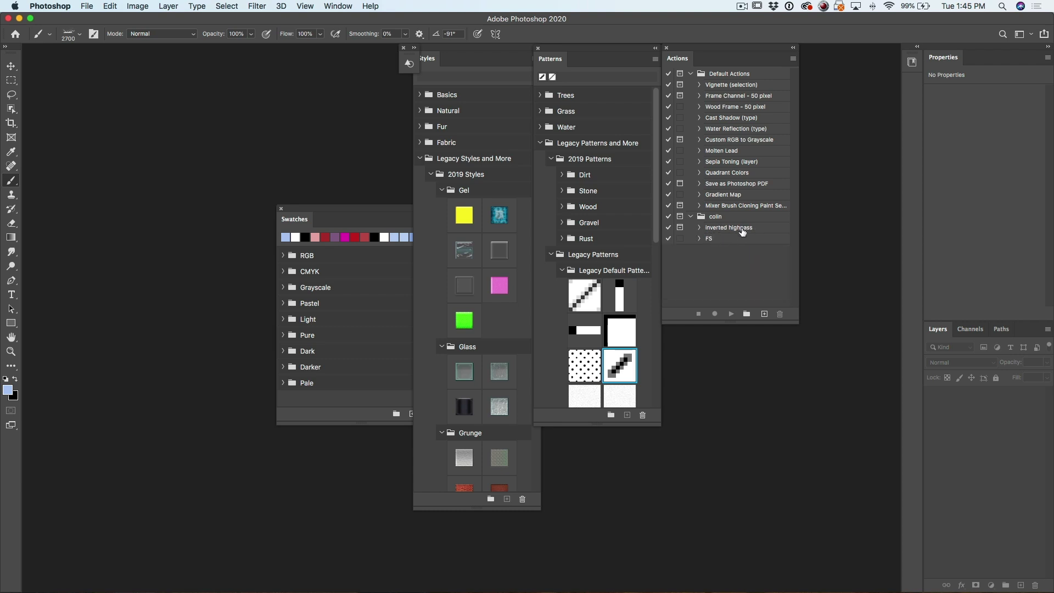
left_click(792, 59)
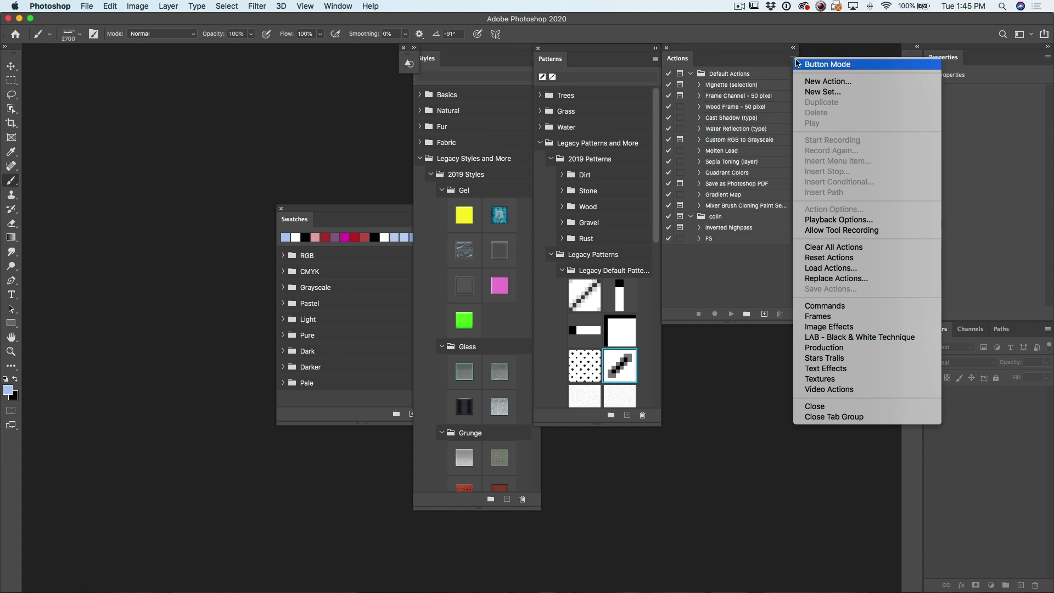
left_click(849, 269)
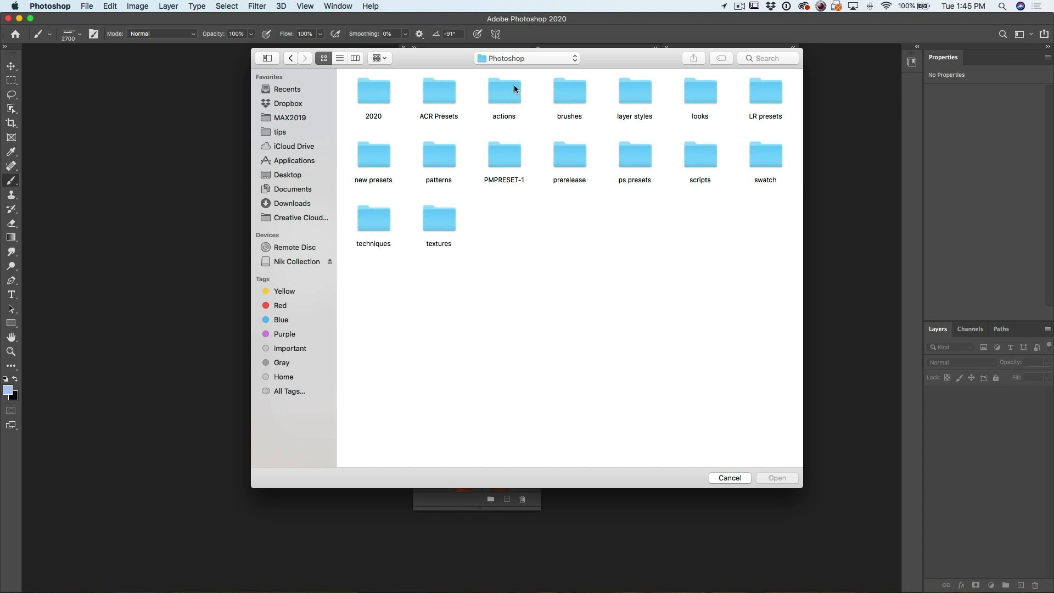
double_click(514, 88)
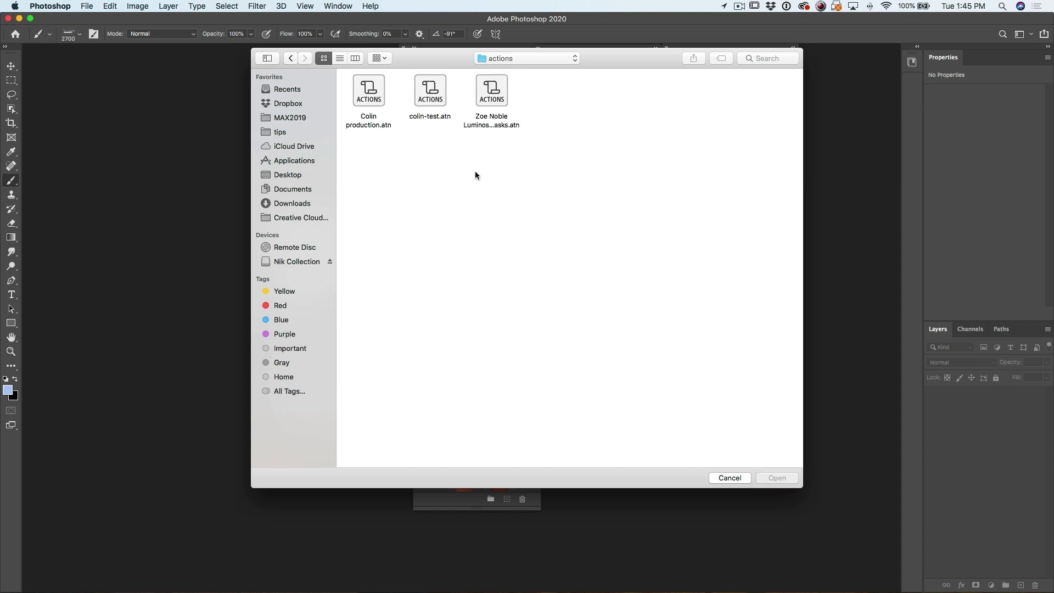
left_click(379, 100)
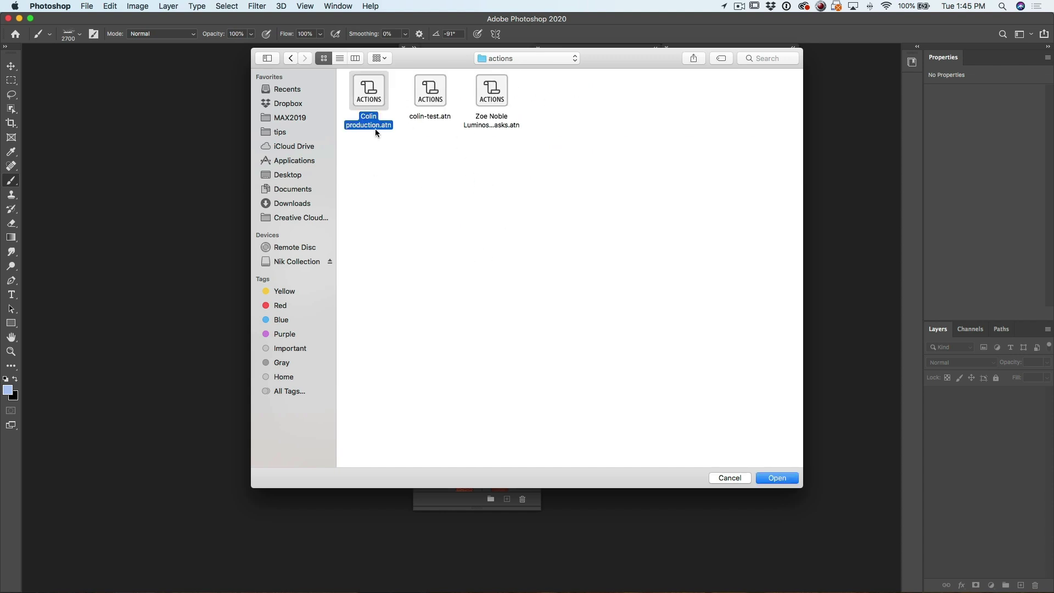
left_click(776, 479)
left_click(699, 260)
left_click(699, 261)
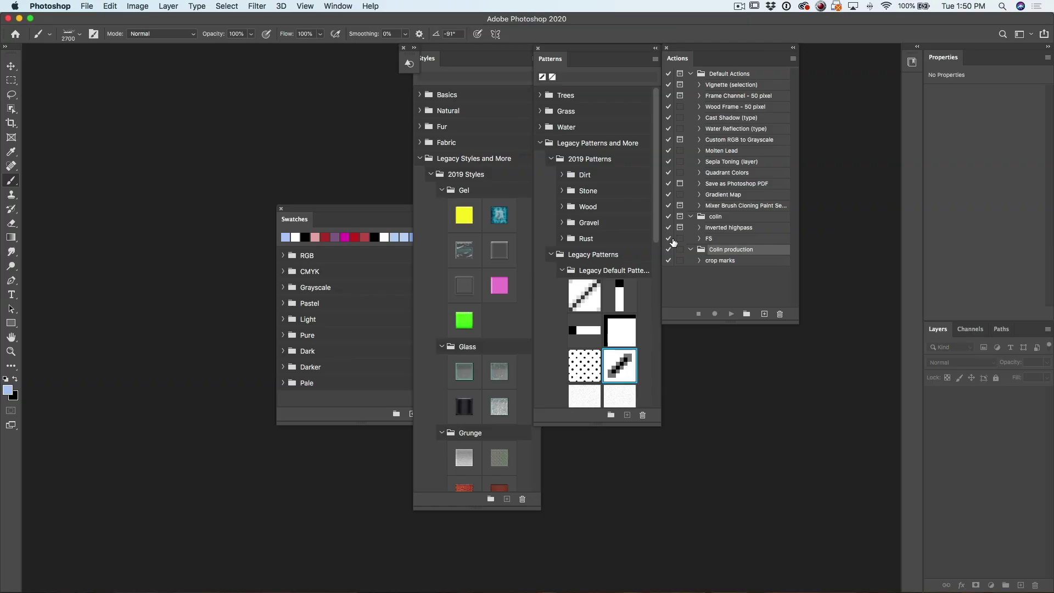
Import the face.aco swatches from the Color Swatches folder in the Dropbox exported presets and expand the face swatch group
left_click_drag(365, 209, 343, 141)
left_click(420, 153)
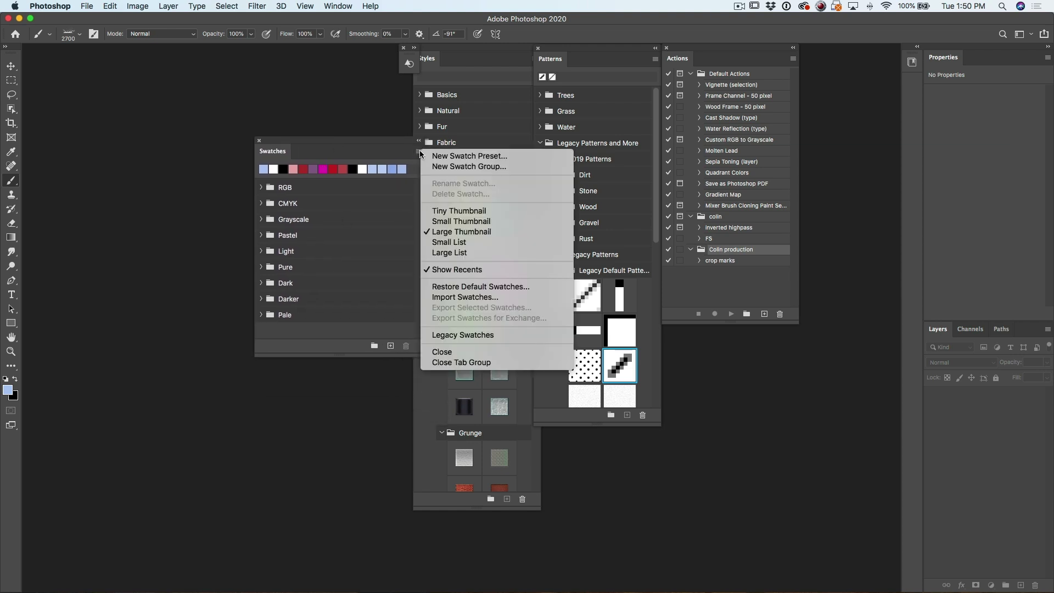
left_click(475, 298)
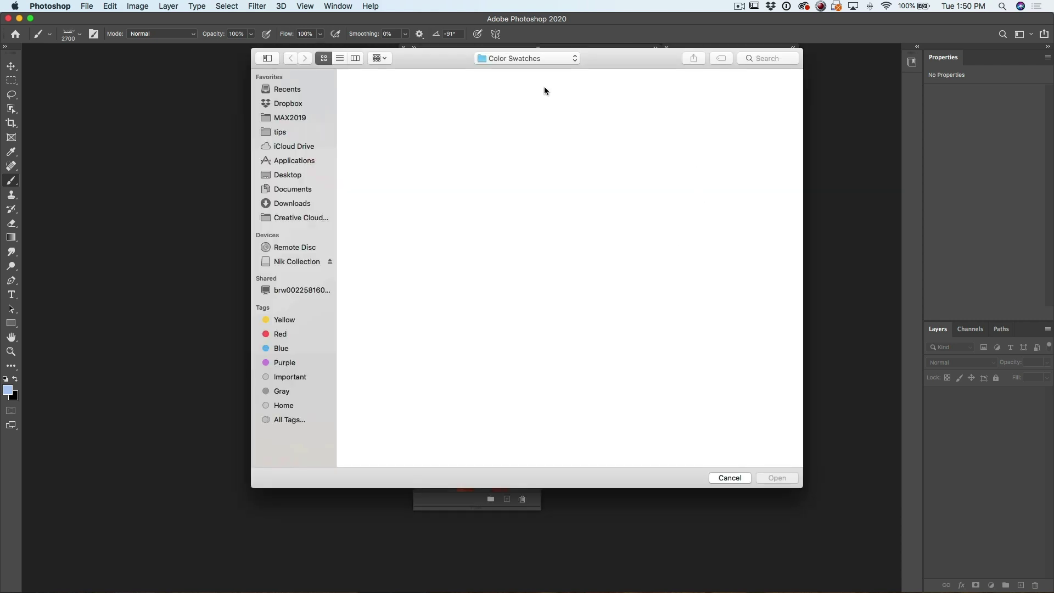
left_click(527, 59)
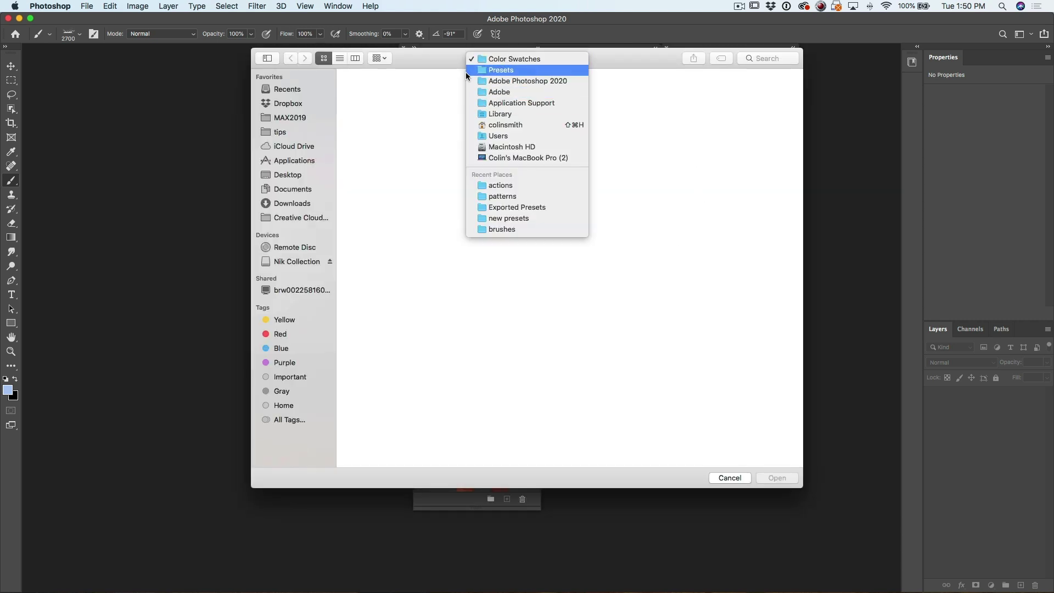
left_click(291, 107)
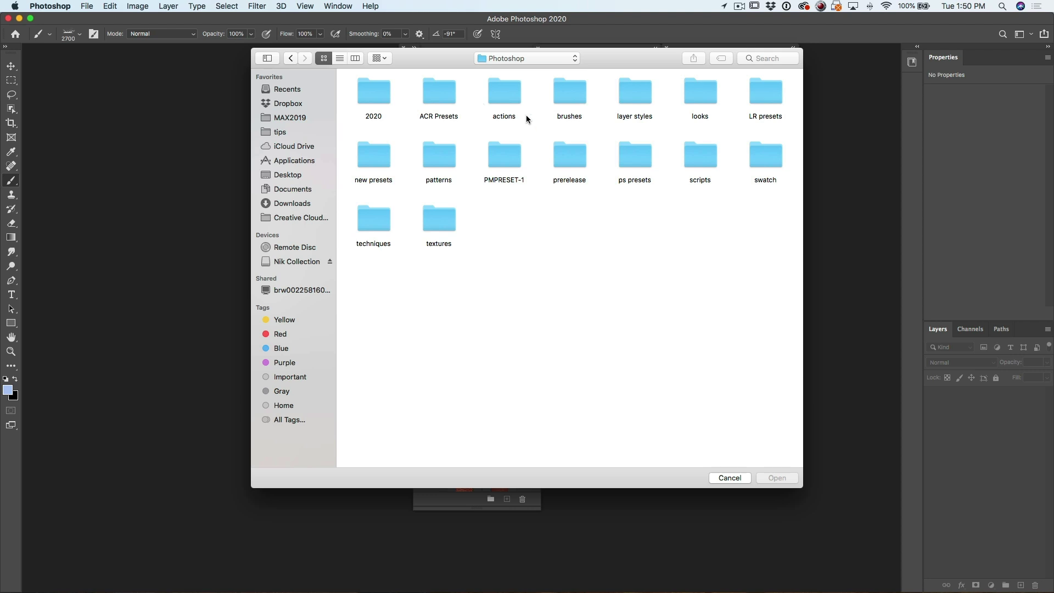
double_click(646, 160)
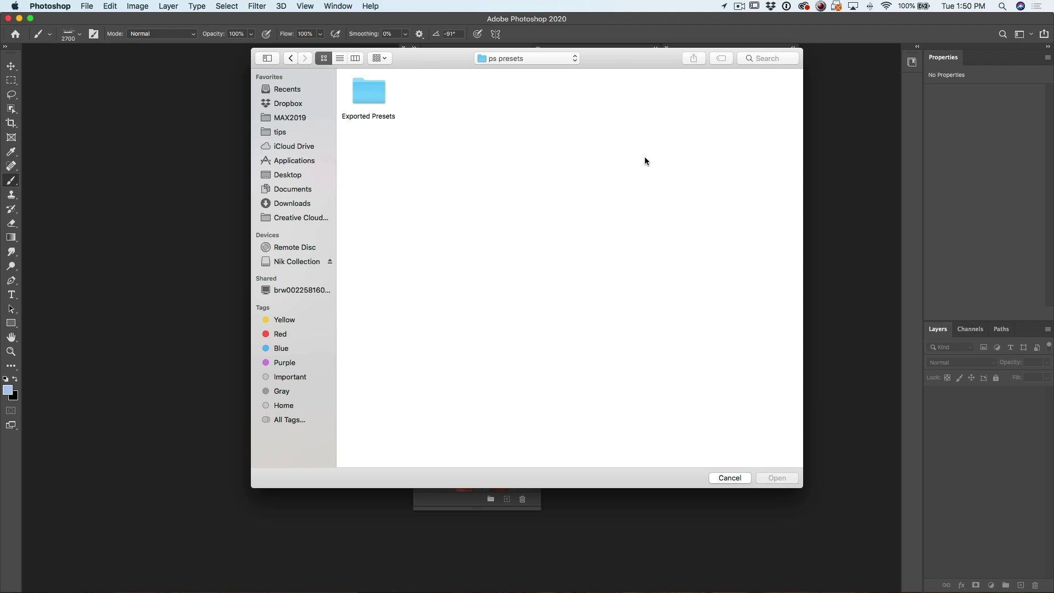
double_click(381, 92)
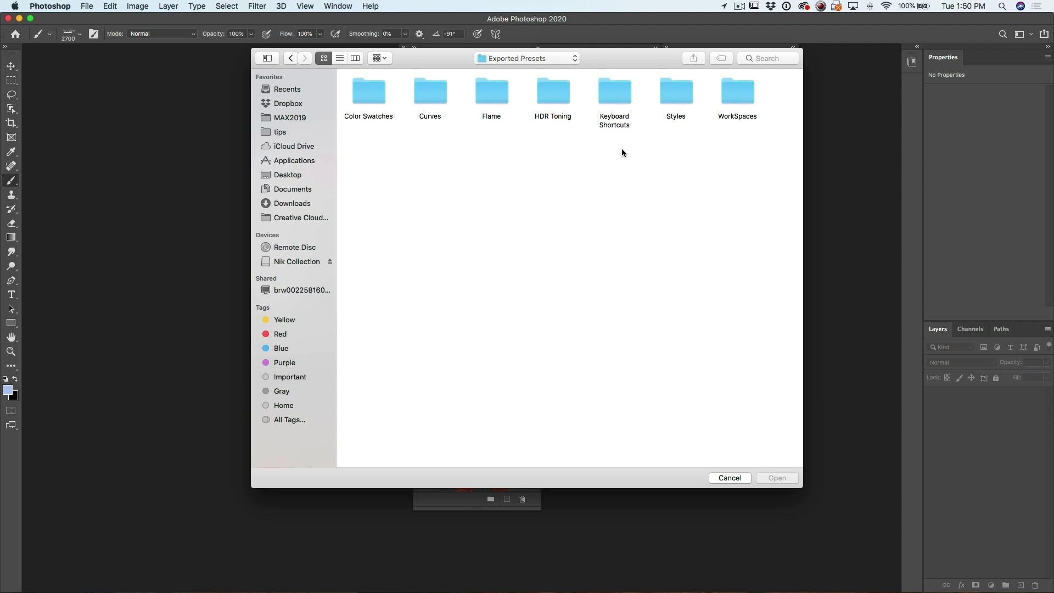
double_click(380, 97)
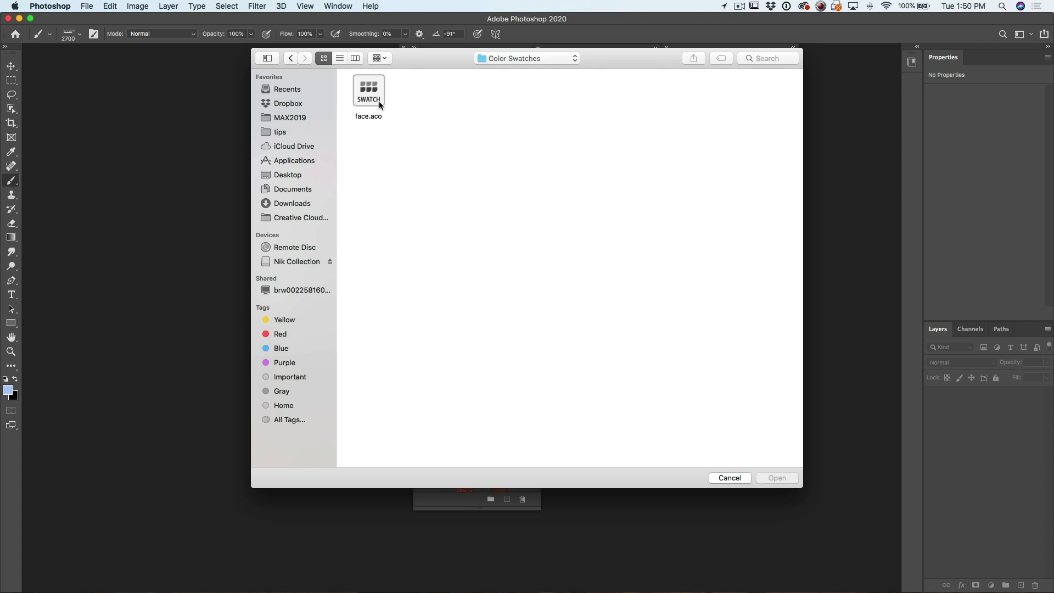
left_click(382, 94)
left_click(784, 482)
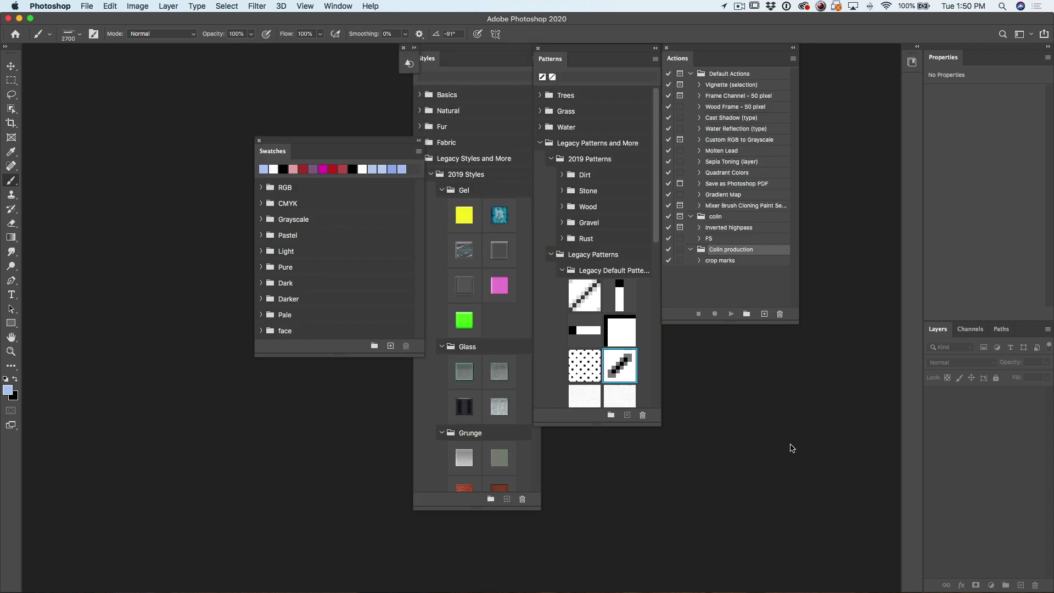
left_click(262, 331)
scroll(416, 321, "down", 3)
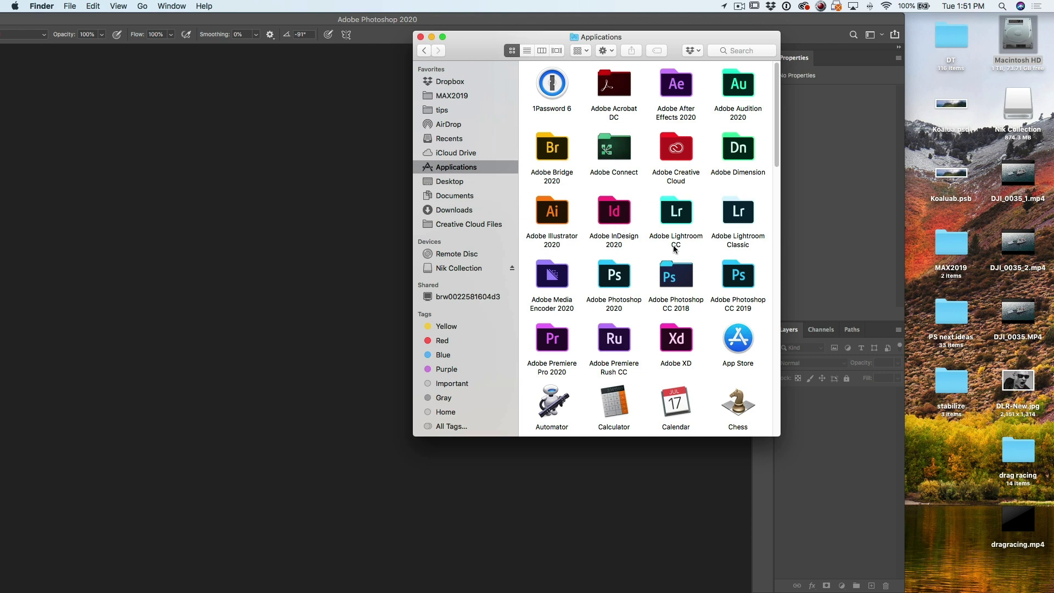
In Finder, open the Plug-ins folder of Adobe Photoshop CC 2019 and look inside its Generator folder
double_click(739, 275)
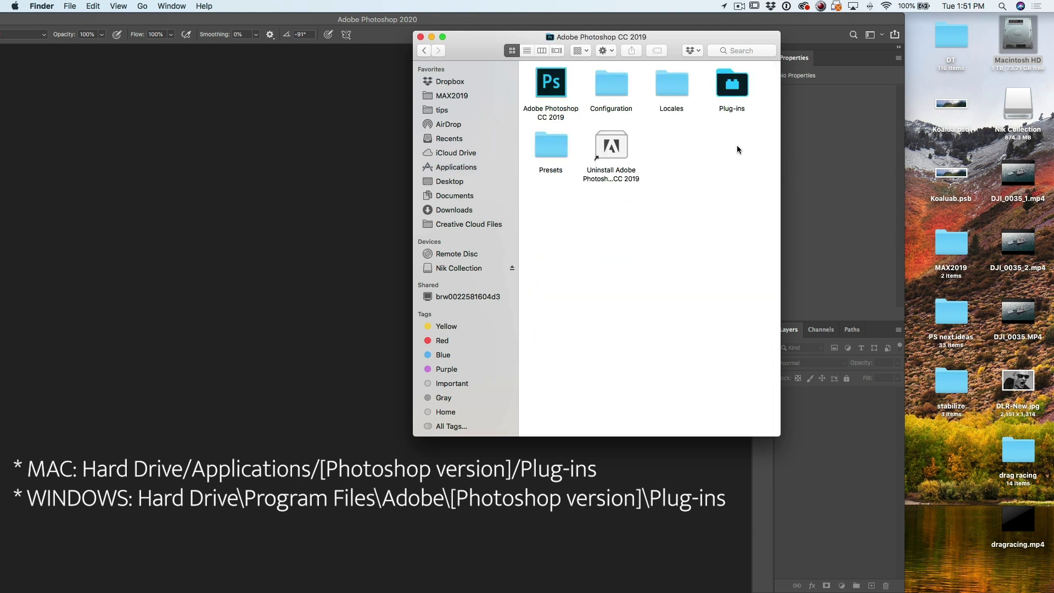
left_click(728, 89)
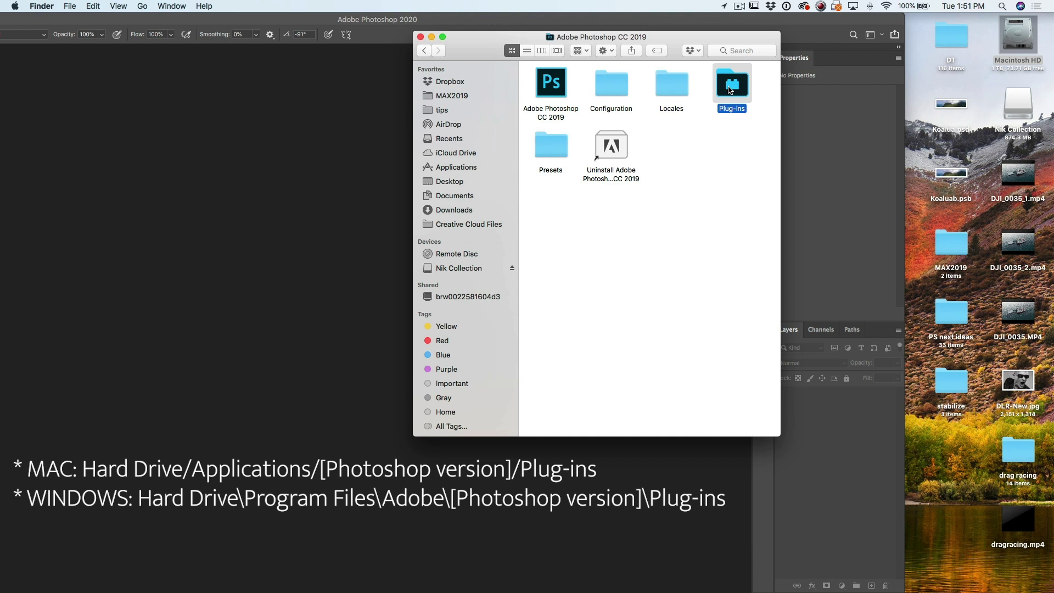
double_click(731, 90)
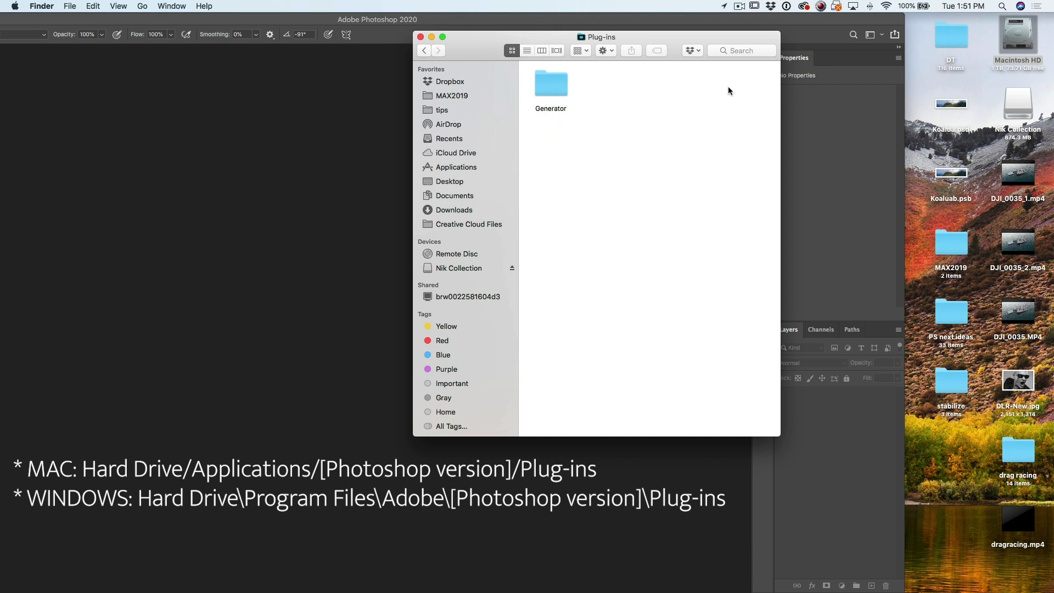
double_click(559, 88)
left_click(424, 51)
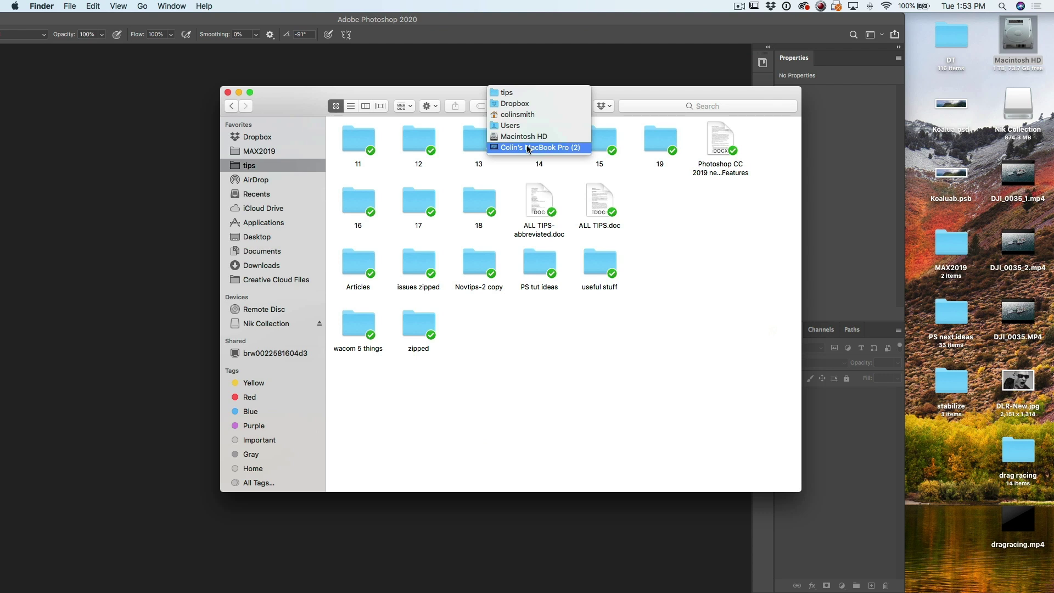
Browse from the computer's top level to the Application Support folder in the Library of Macintosh HD
left_click(528, 147)
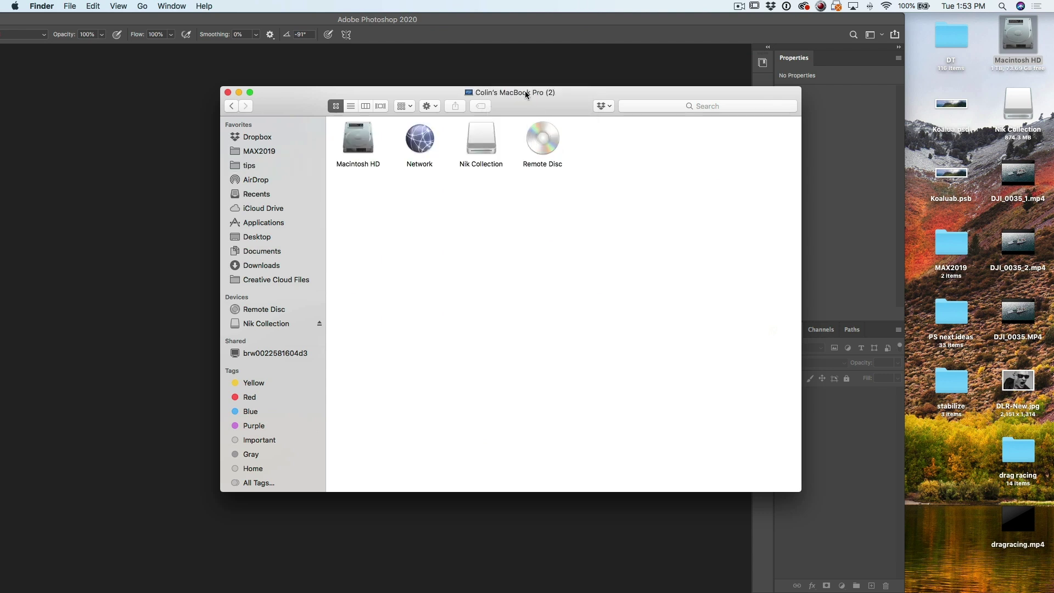
double_click(363, 142)
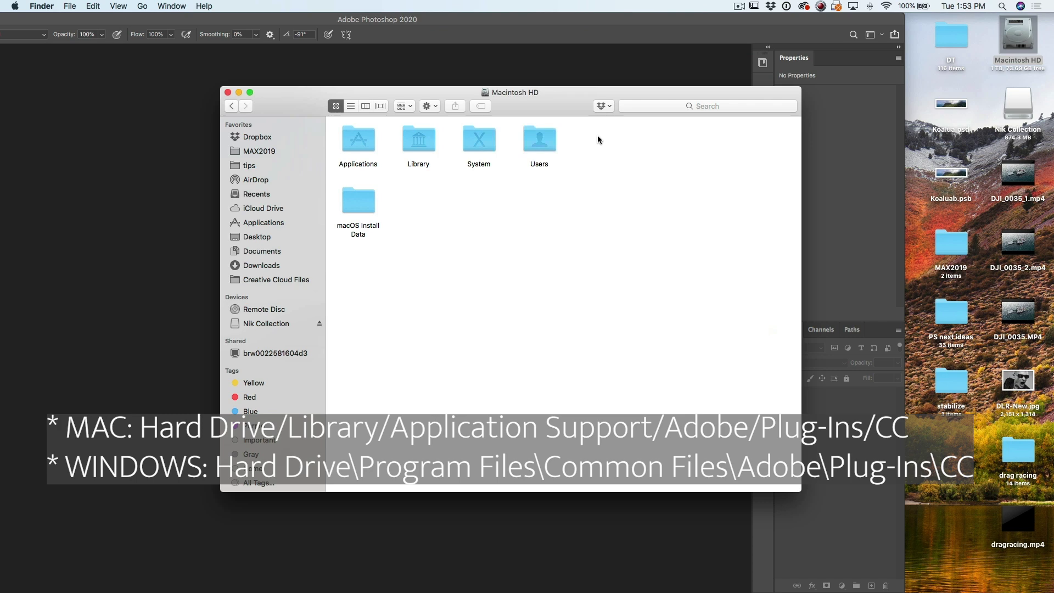
left_click(424, 149)
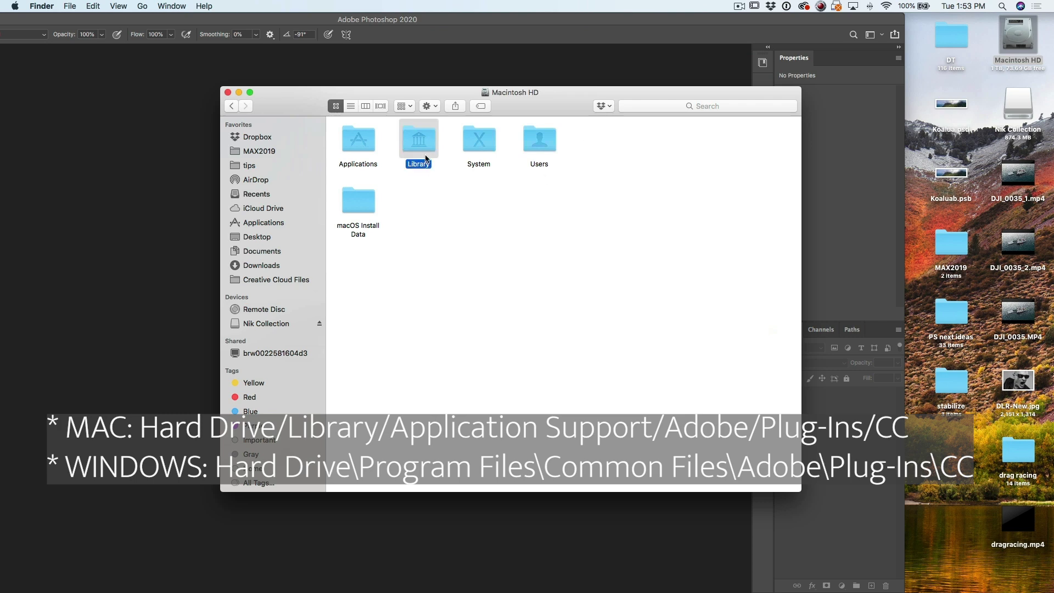
double_click(425, 149)
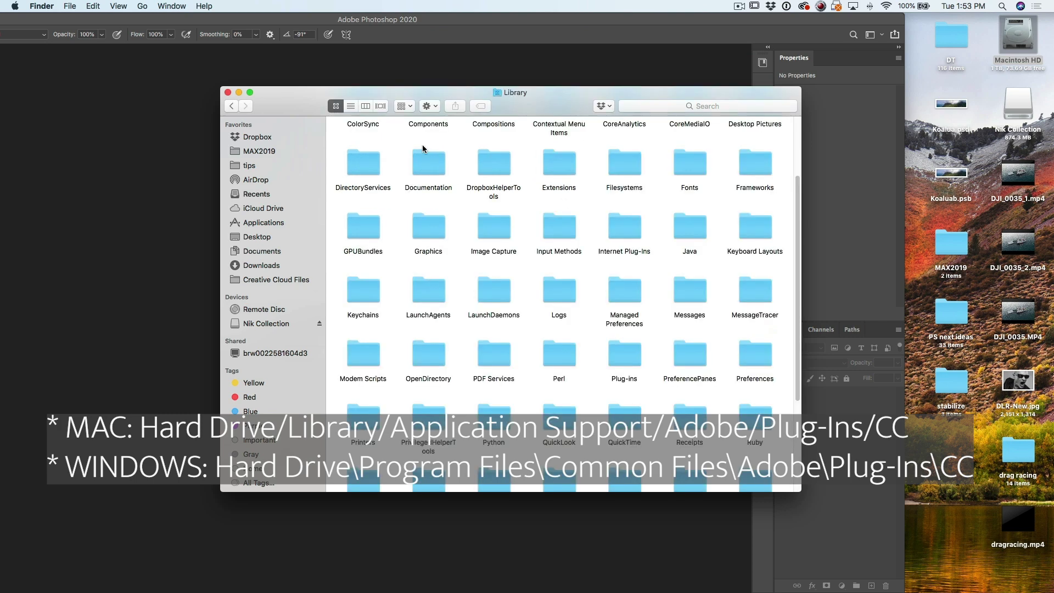
scroll(471, 198, "up", 3)
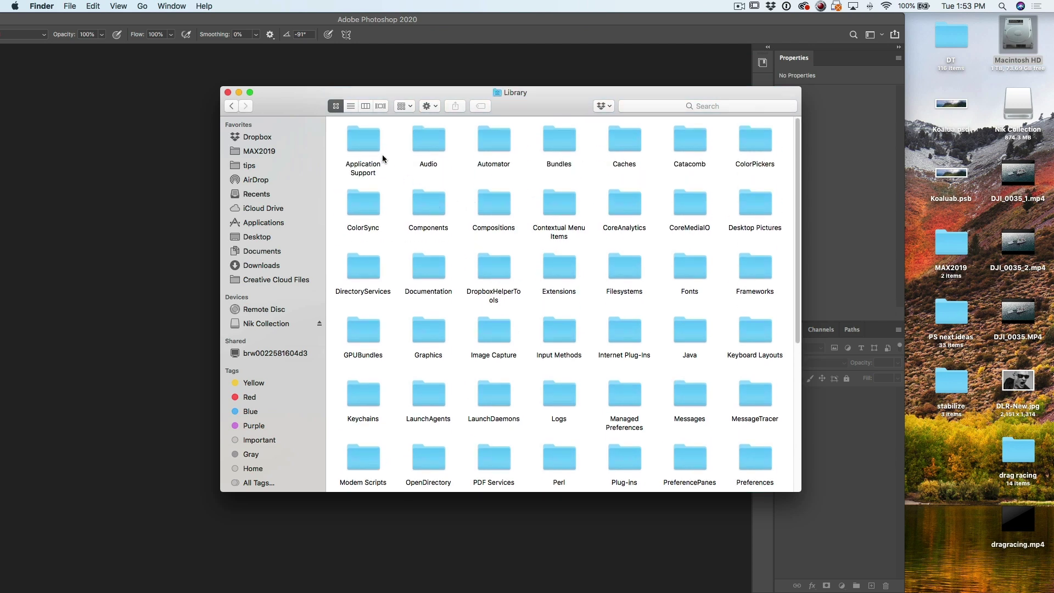
double_click(369, 144)
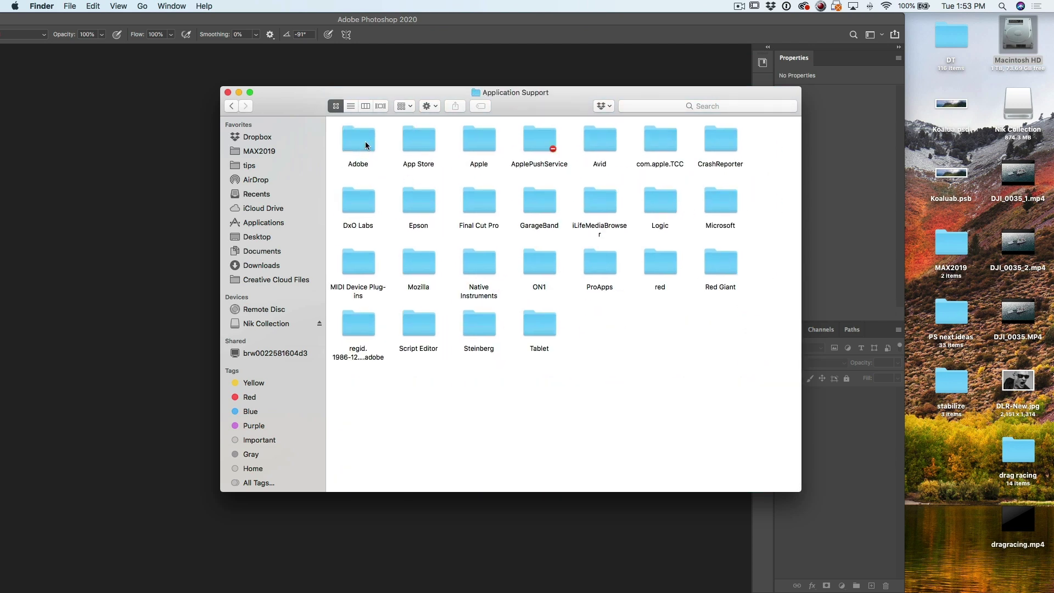
Open the shared plug-in folder Adobe/Plug-Ins/CC, look inside its DxO folder and return to CC
left_click(366, 145)
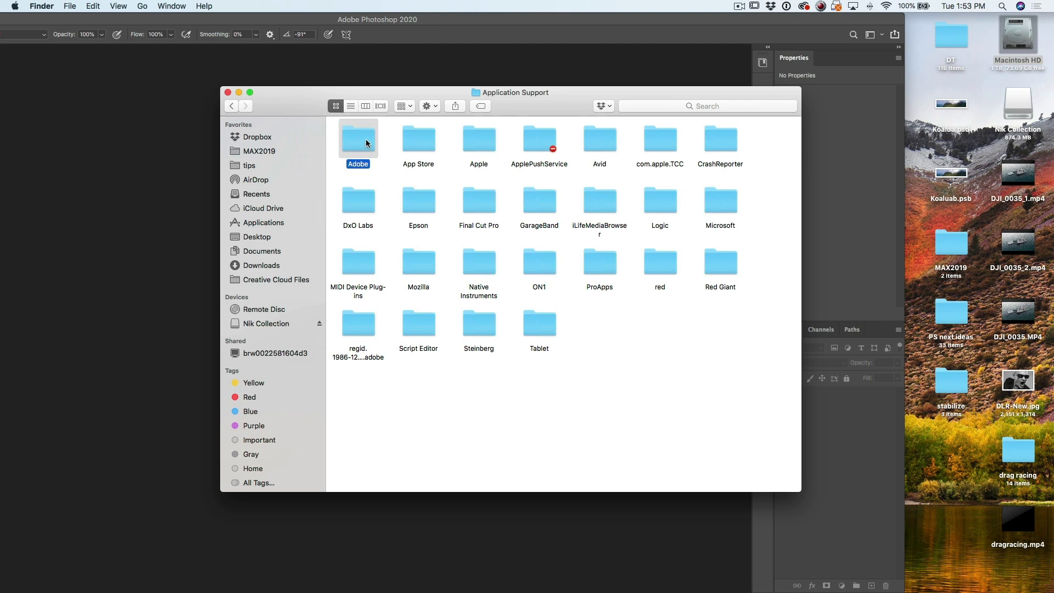
double_click(366, 144)
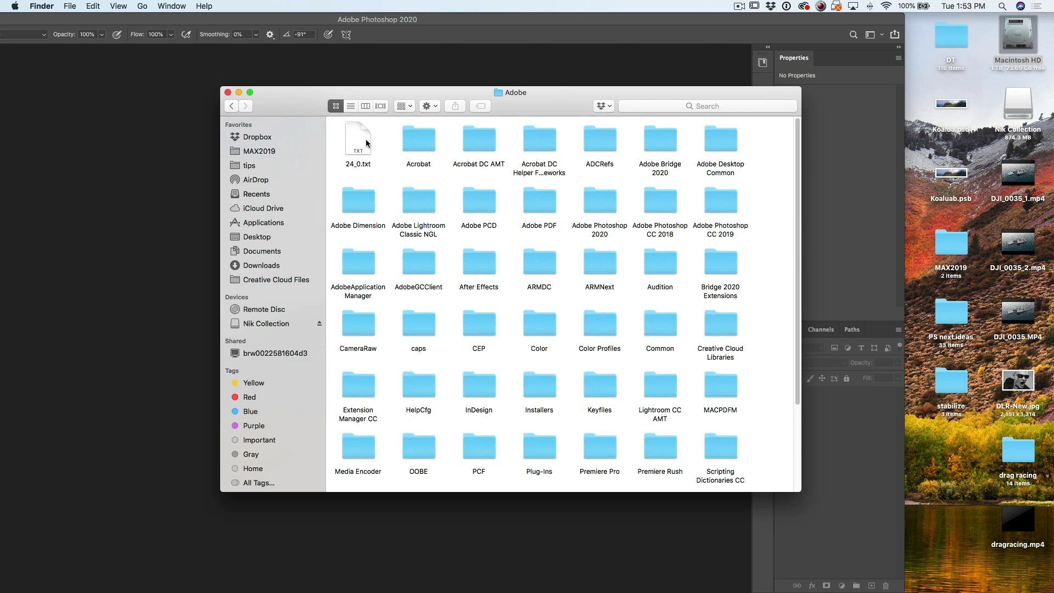
scroll(644, 254, "down", 5)
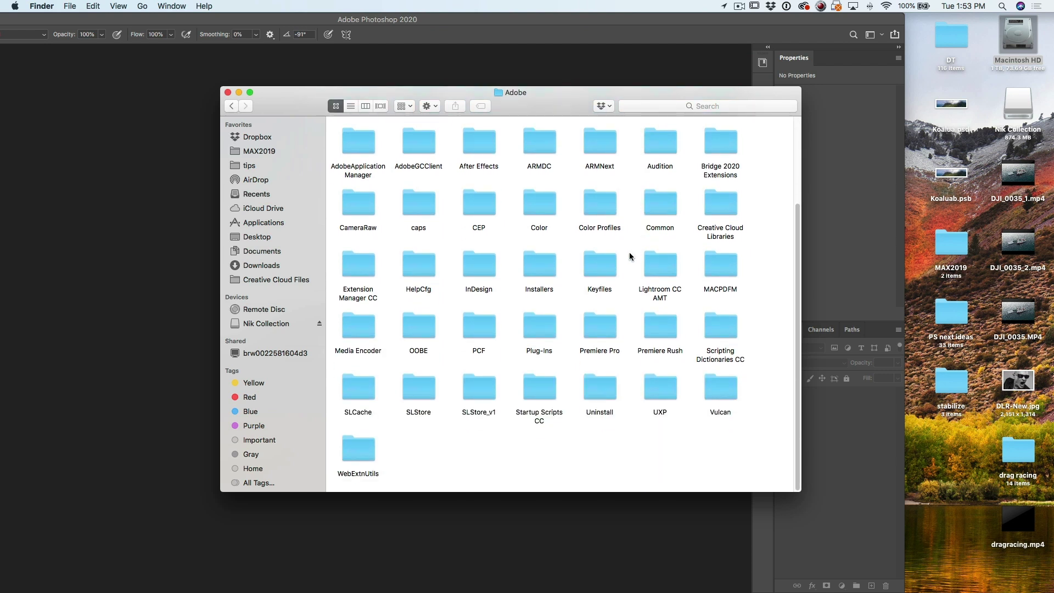
double_click(557, 327)
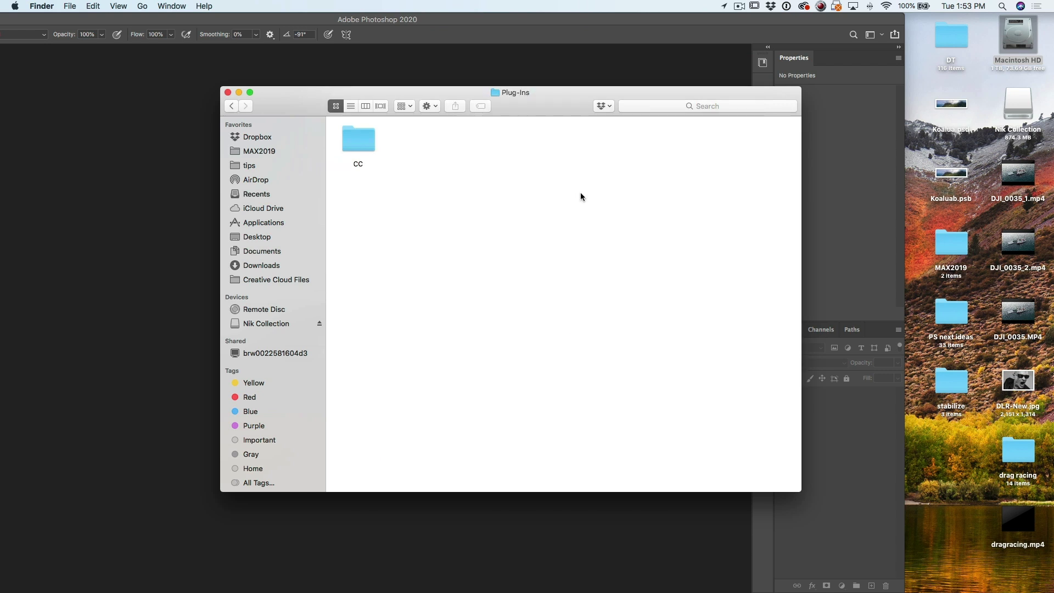
double_click(369, 144)
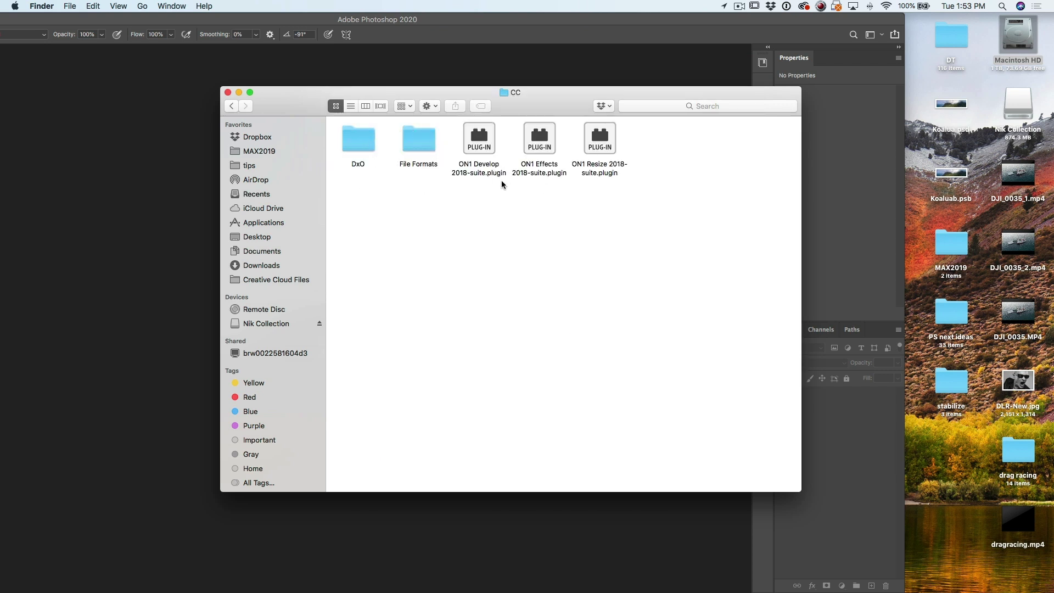
double_click(365, 141)
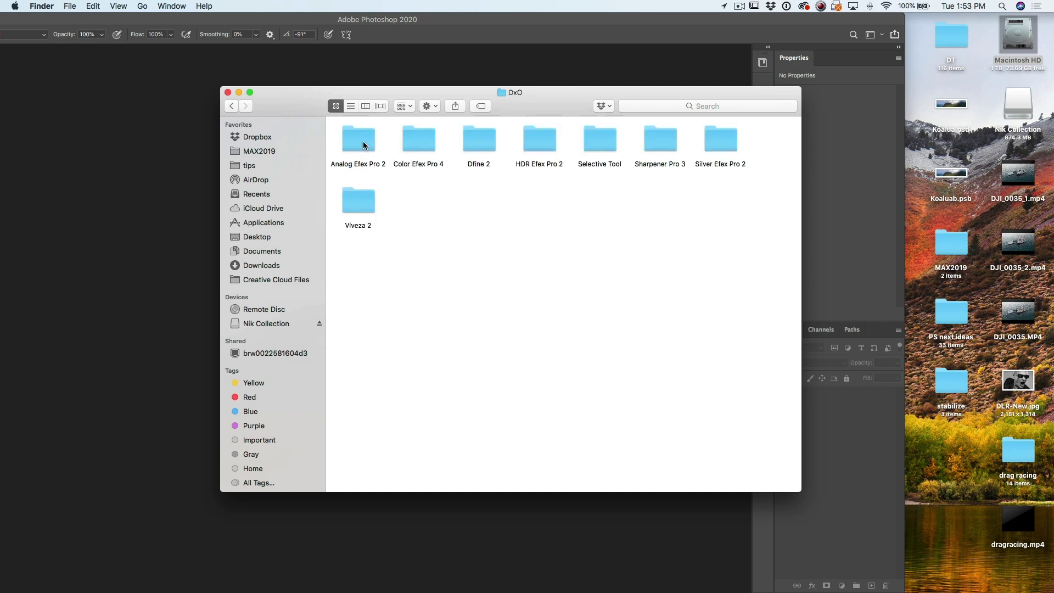
left_click(232, 106)
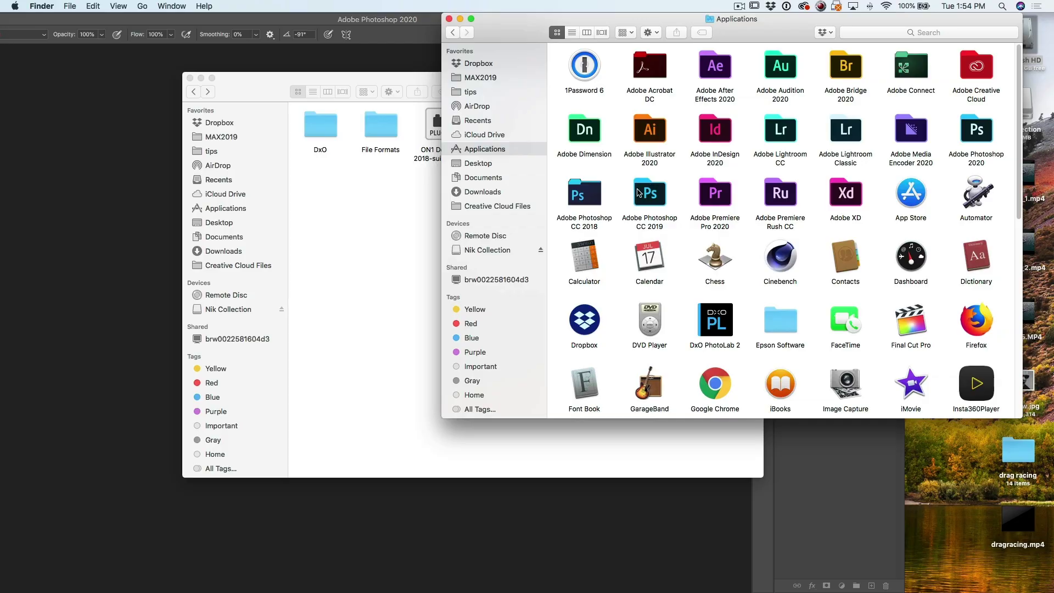
Open the Adobe Photoshop CC 2019 application folder in a new tab and move that tab into the Finder window showing CC
left_click(647, 192)
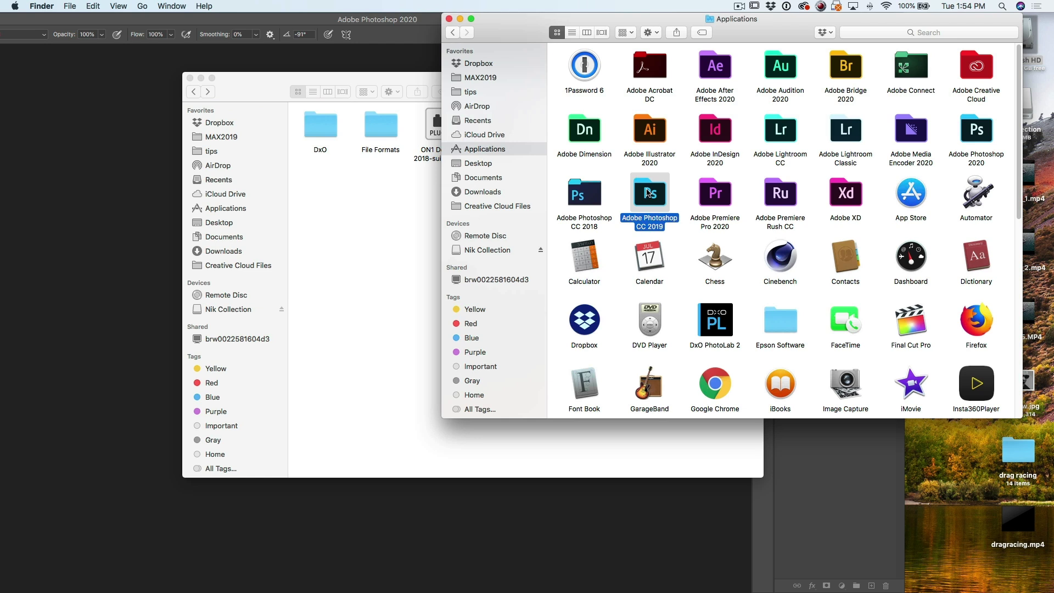
double_click(648, 193, "super")
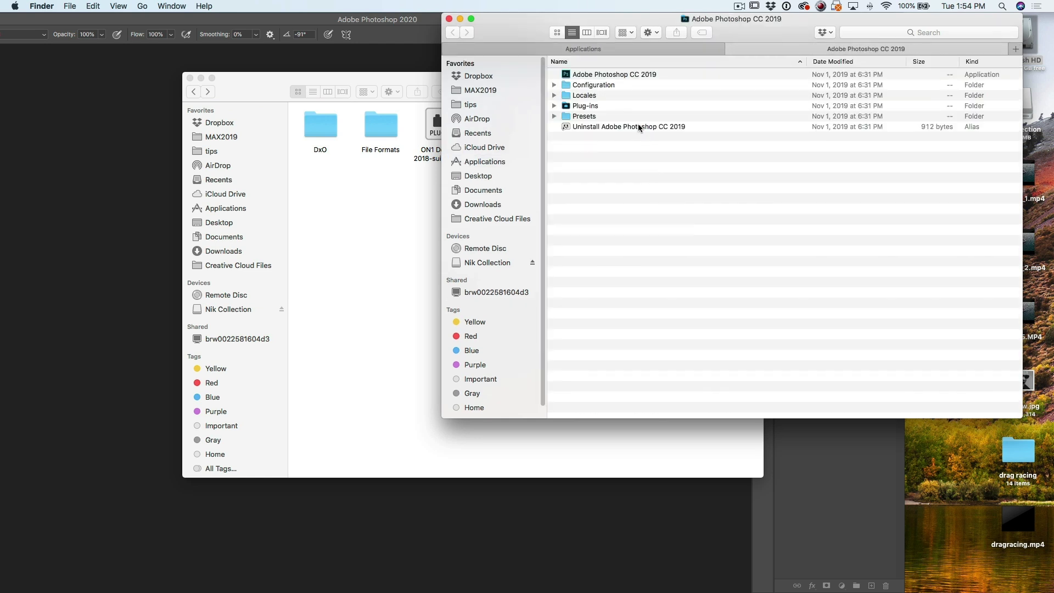
left_click_drag(796, 49, 324, 111)
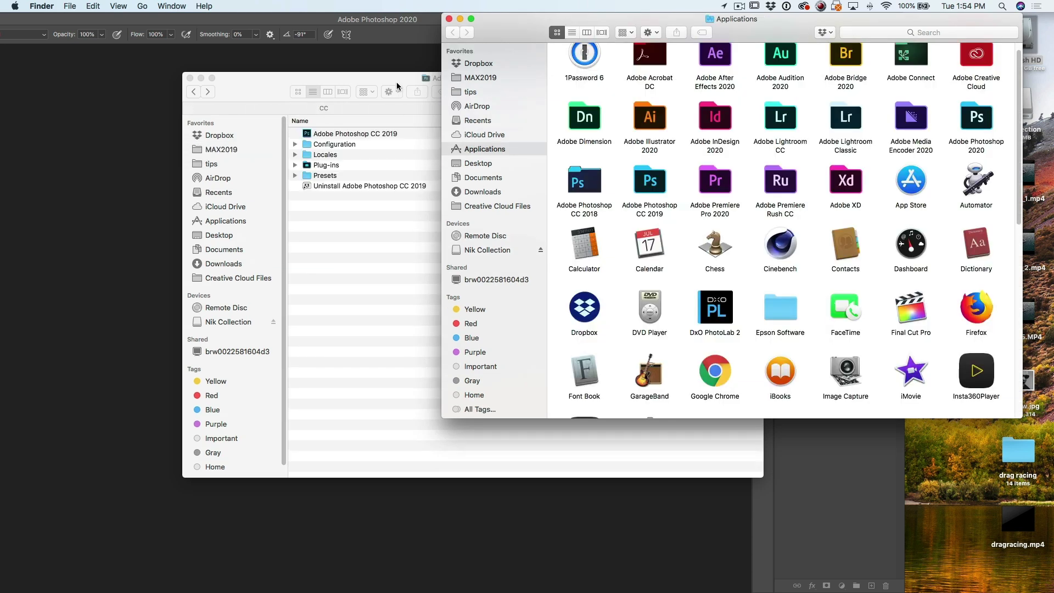
Show the Plug-ins folders of Photoshop 2020 and Photoshop CC 2019 in separate windows and select the CC 2019 Generator folder
double_click(978, 122)
left_click(767, 68)
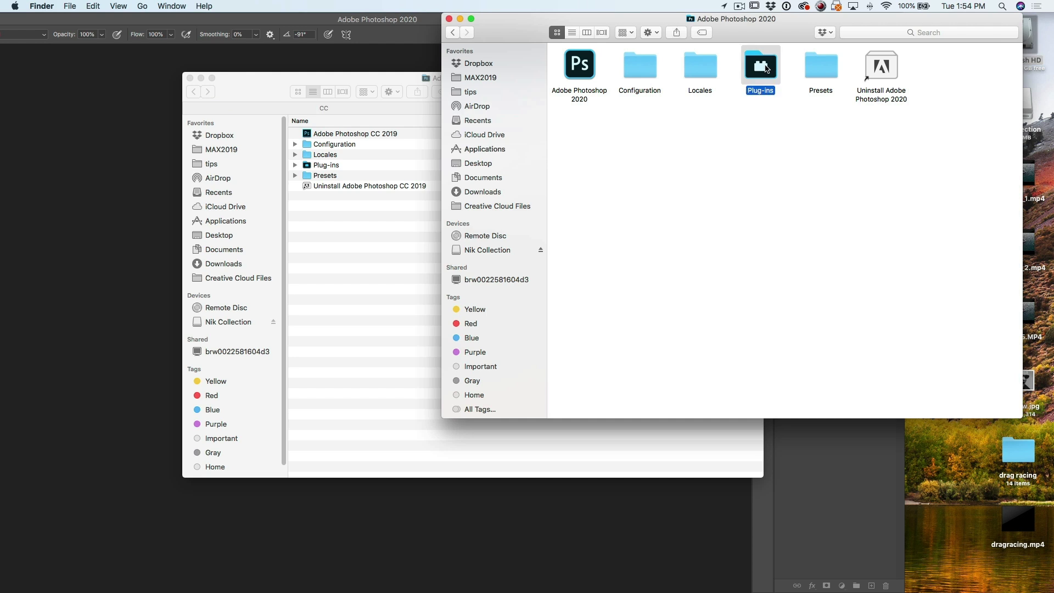
double_click(767, 68)
left_click(339, 283)
double_click(316, 166)
left_click_drag(348, 77, 298, 130)
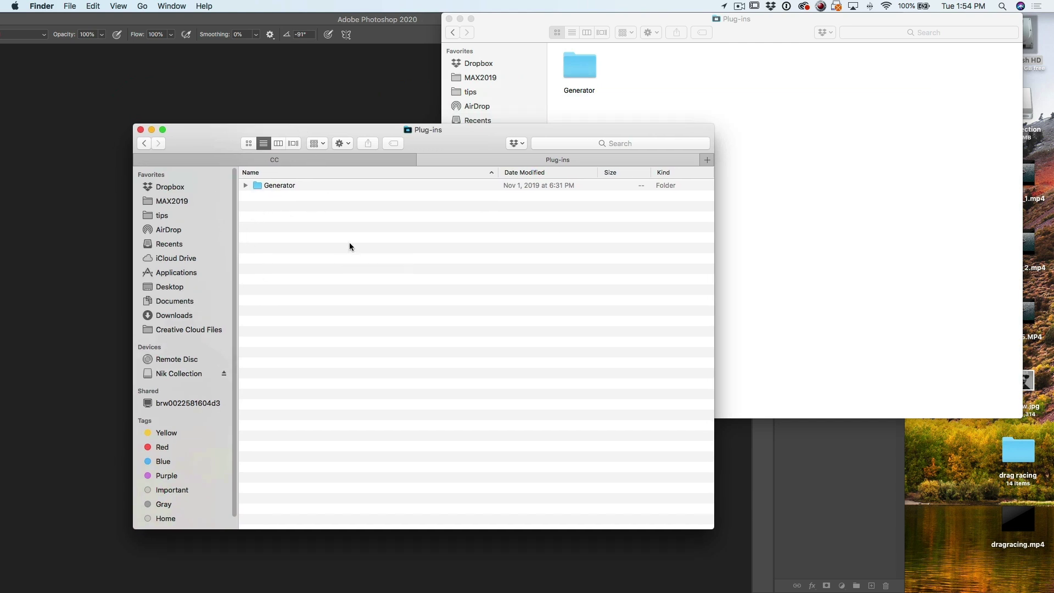
left_click(290, 185)
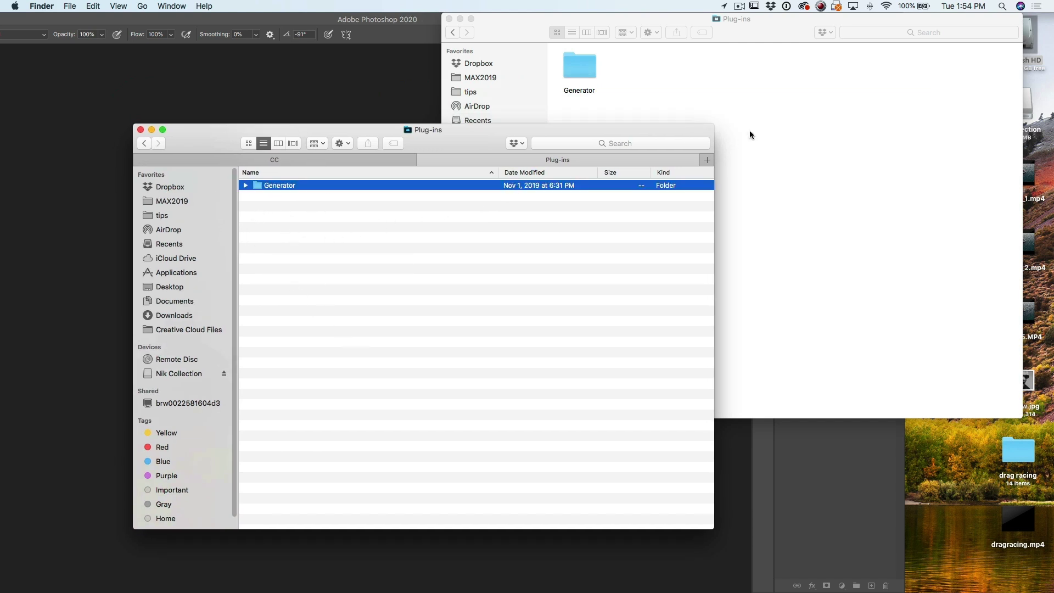